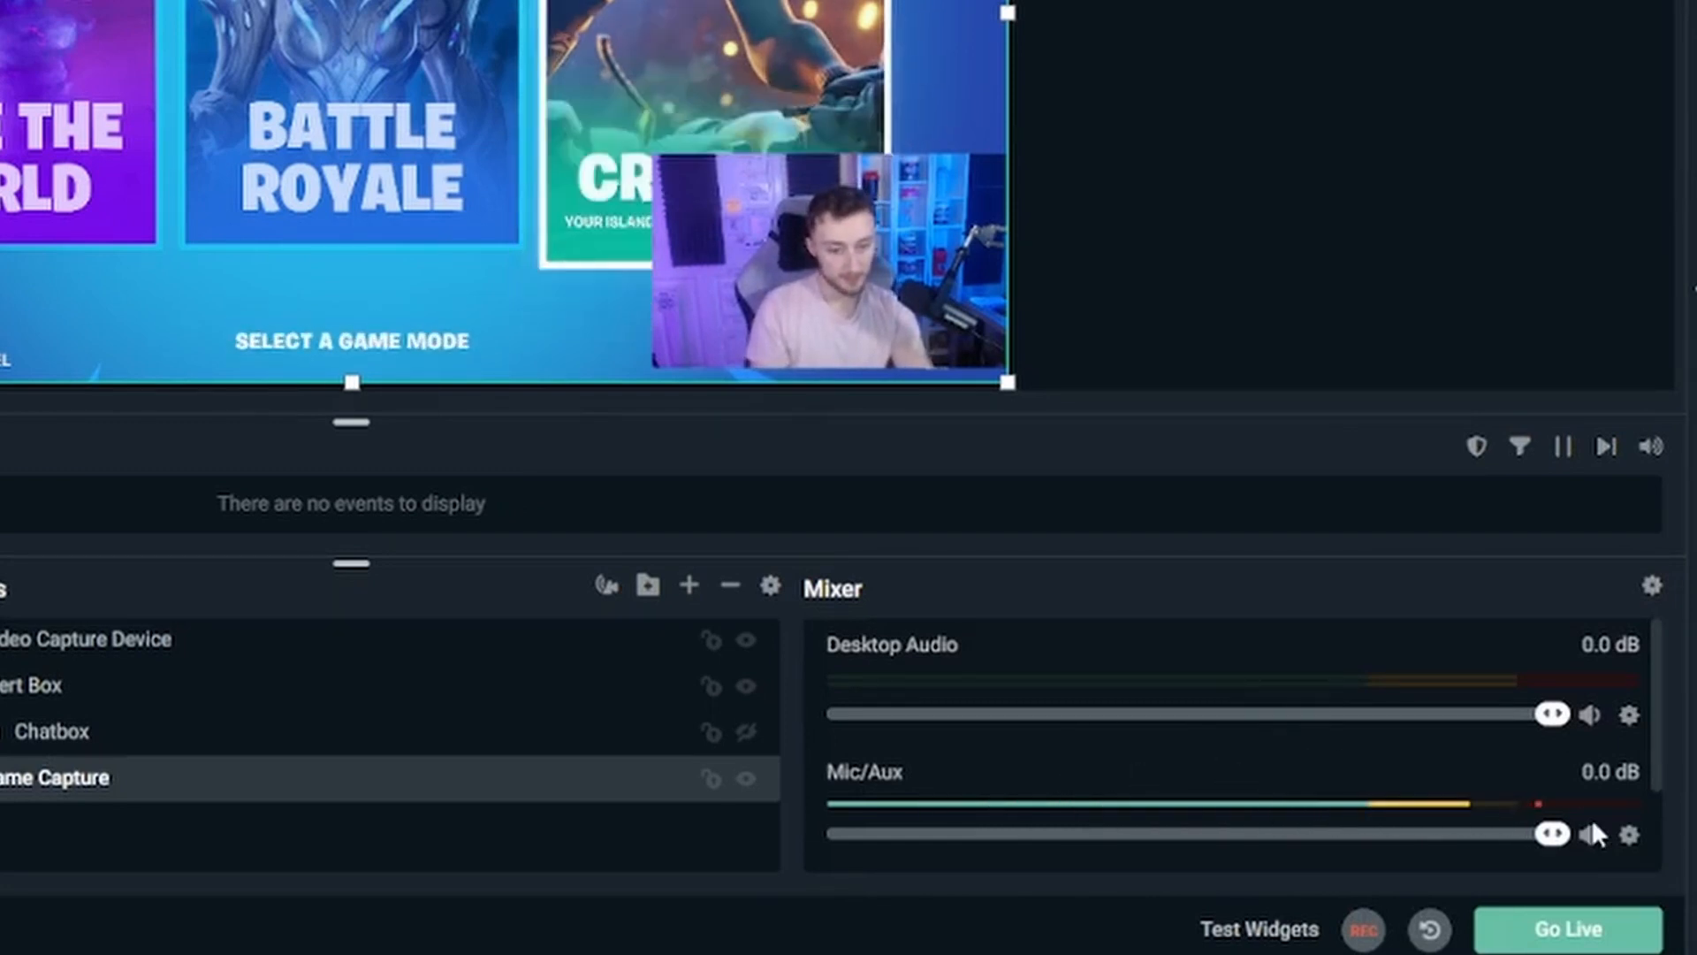
Open the Mic/Aux audio properties and choose Microphone (Shure MV7) as its device.
click(1629, 834)
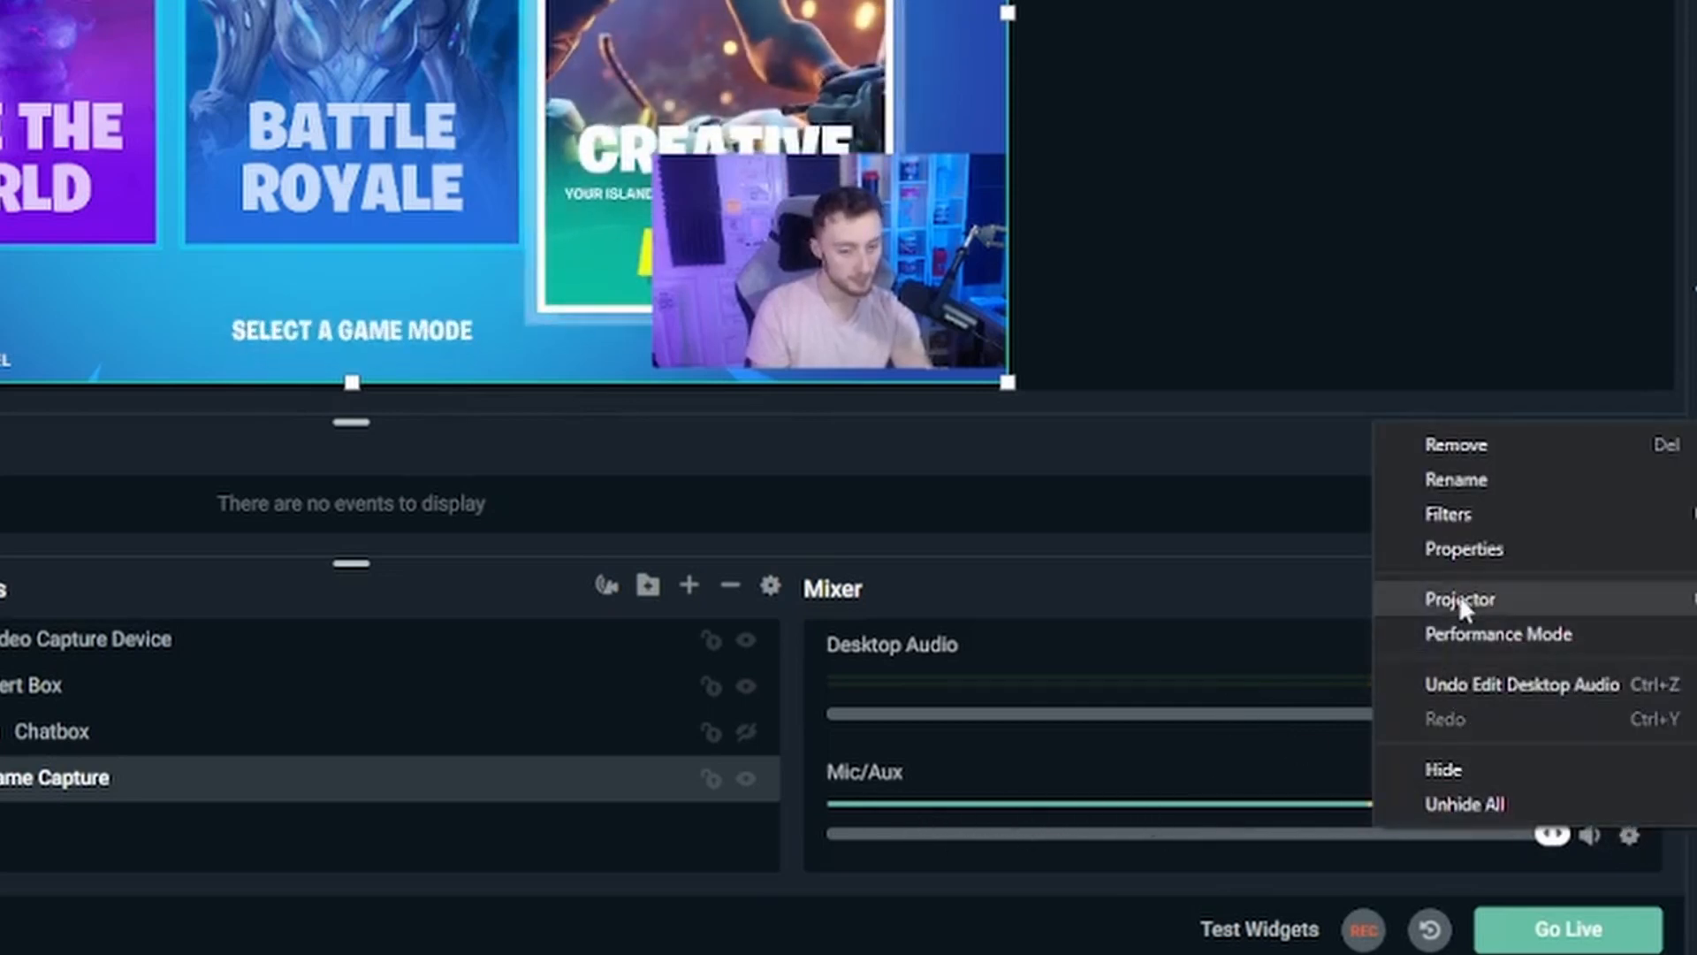
click(1629, 840)
click(1629, 836)
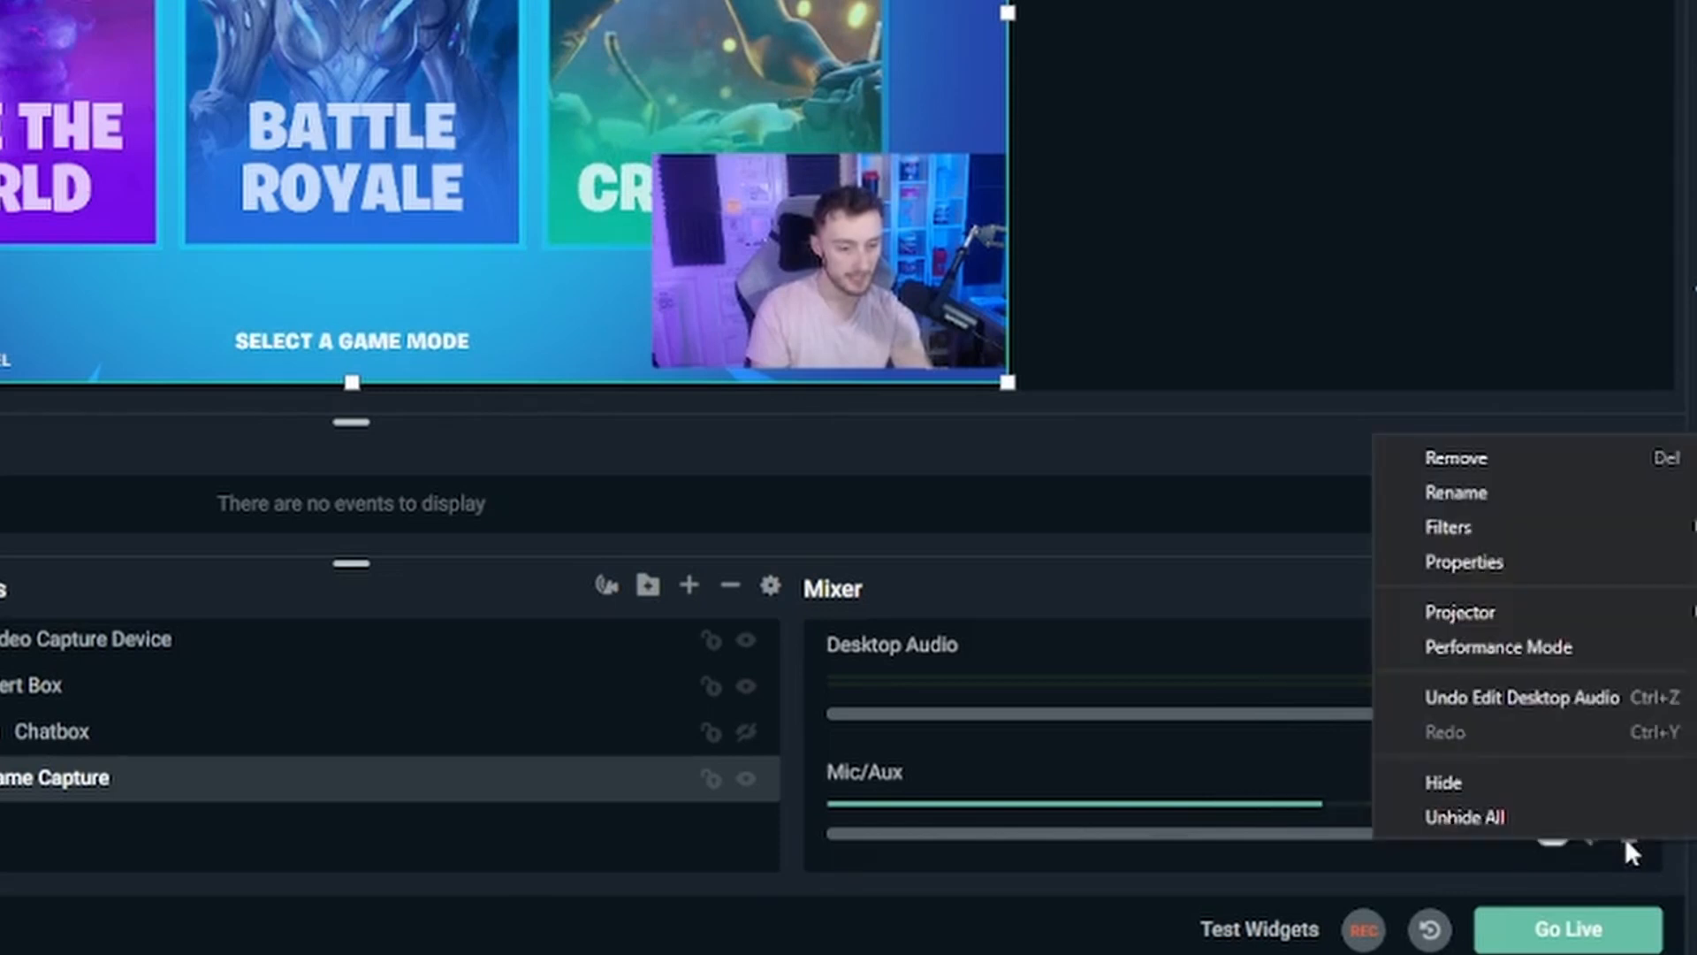
click(1483, 559)
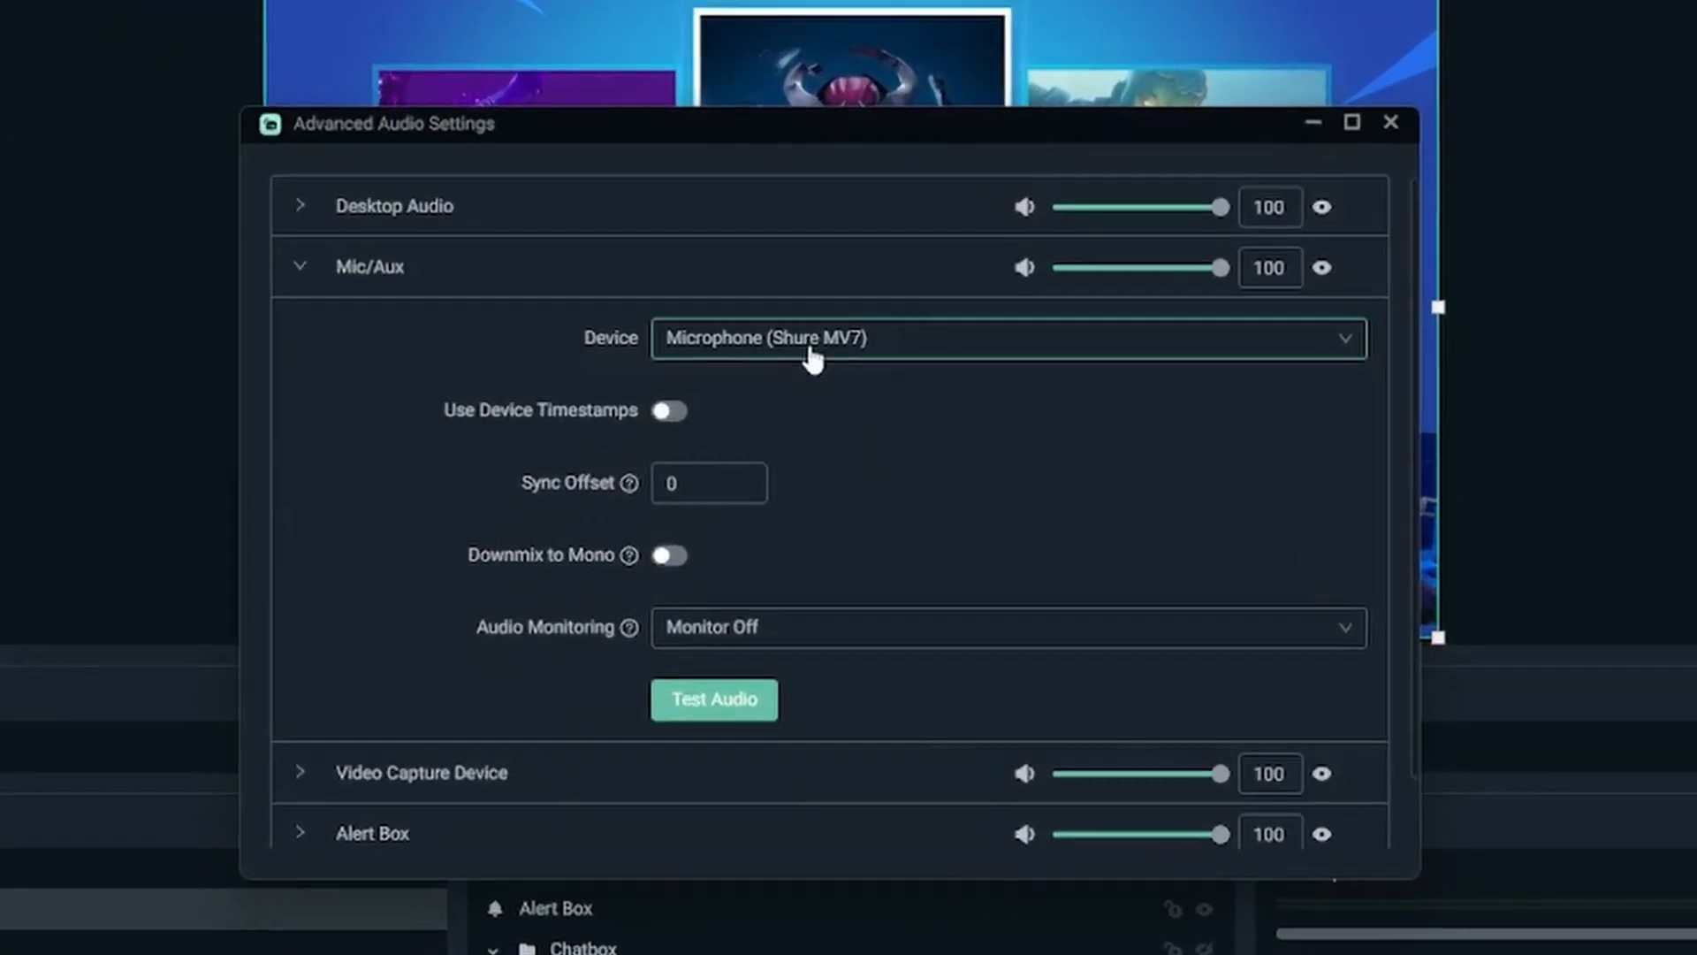
click(805, 361)
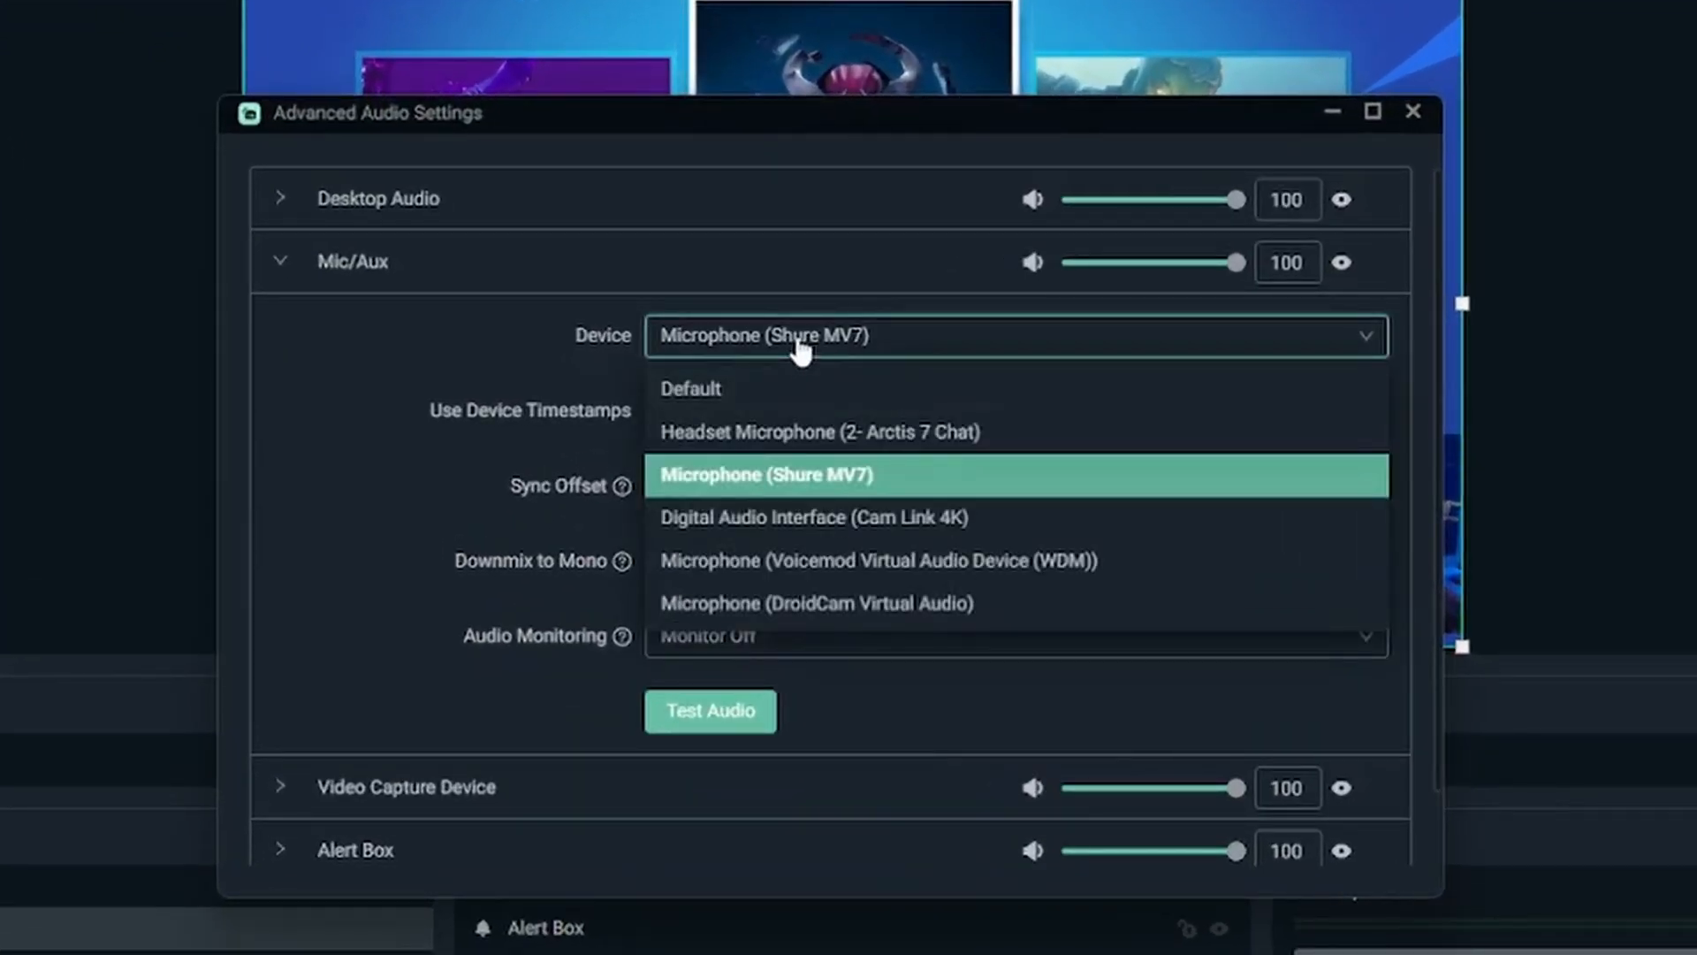
click(778, 478)
Check the Desktop Audio device and its options in the advanced audio settings, and close the window.
click(399, 198)
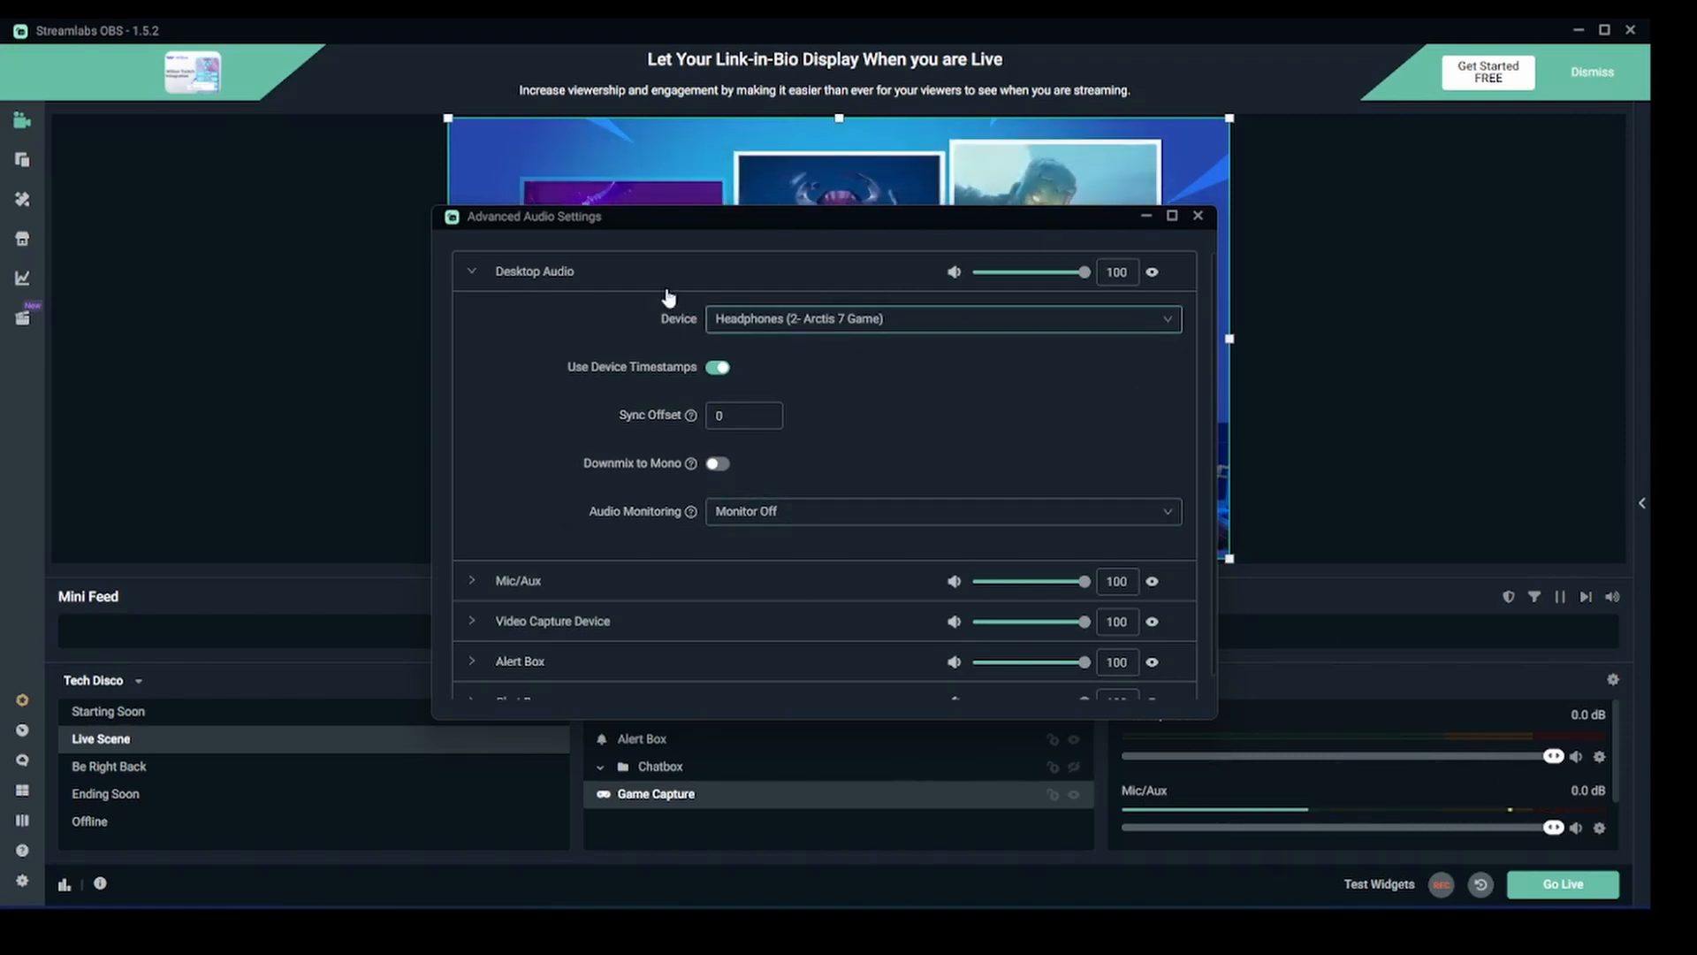
scroll(799, 374, down, 1)
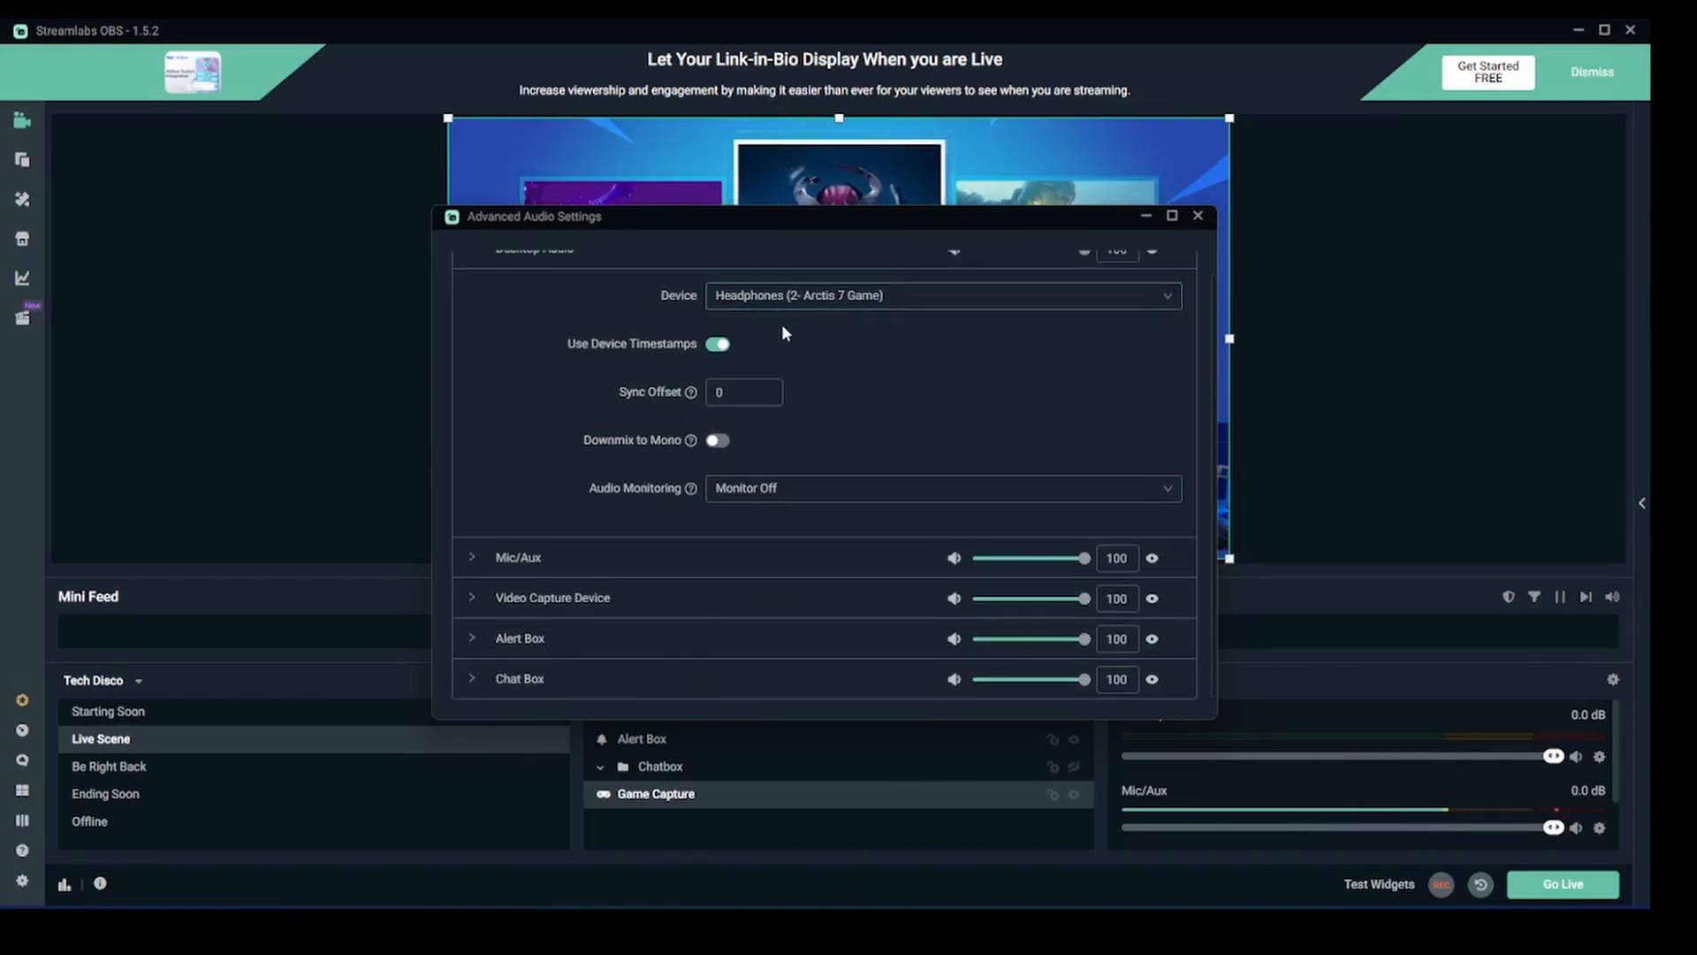
scroll(784, 333, up, 1)
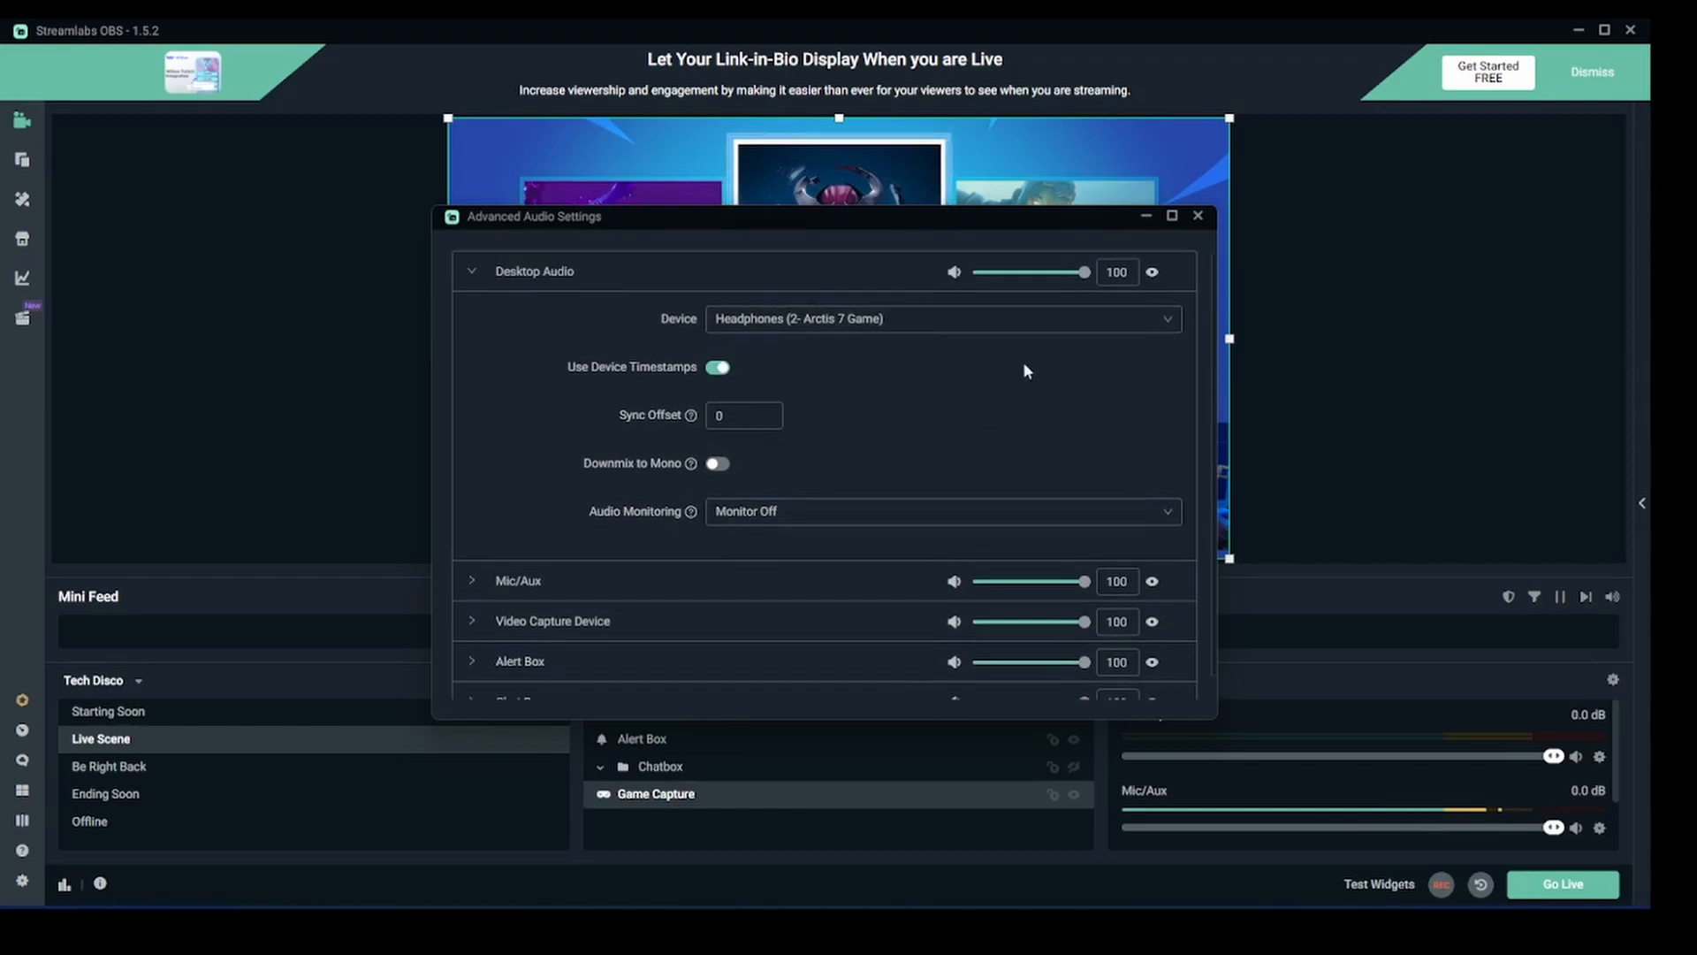
click(1197, 217)
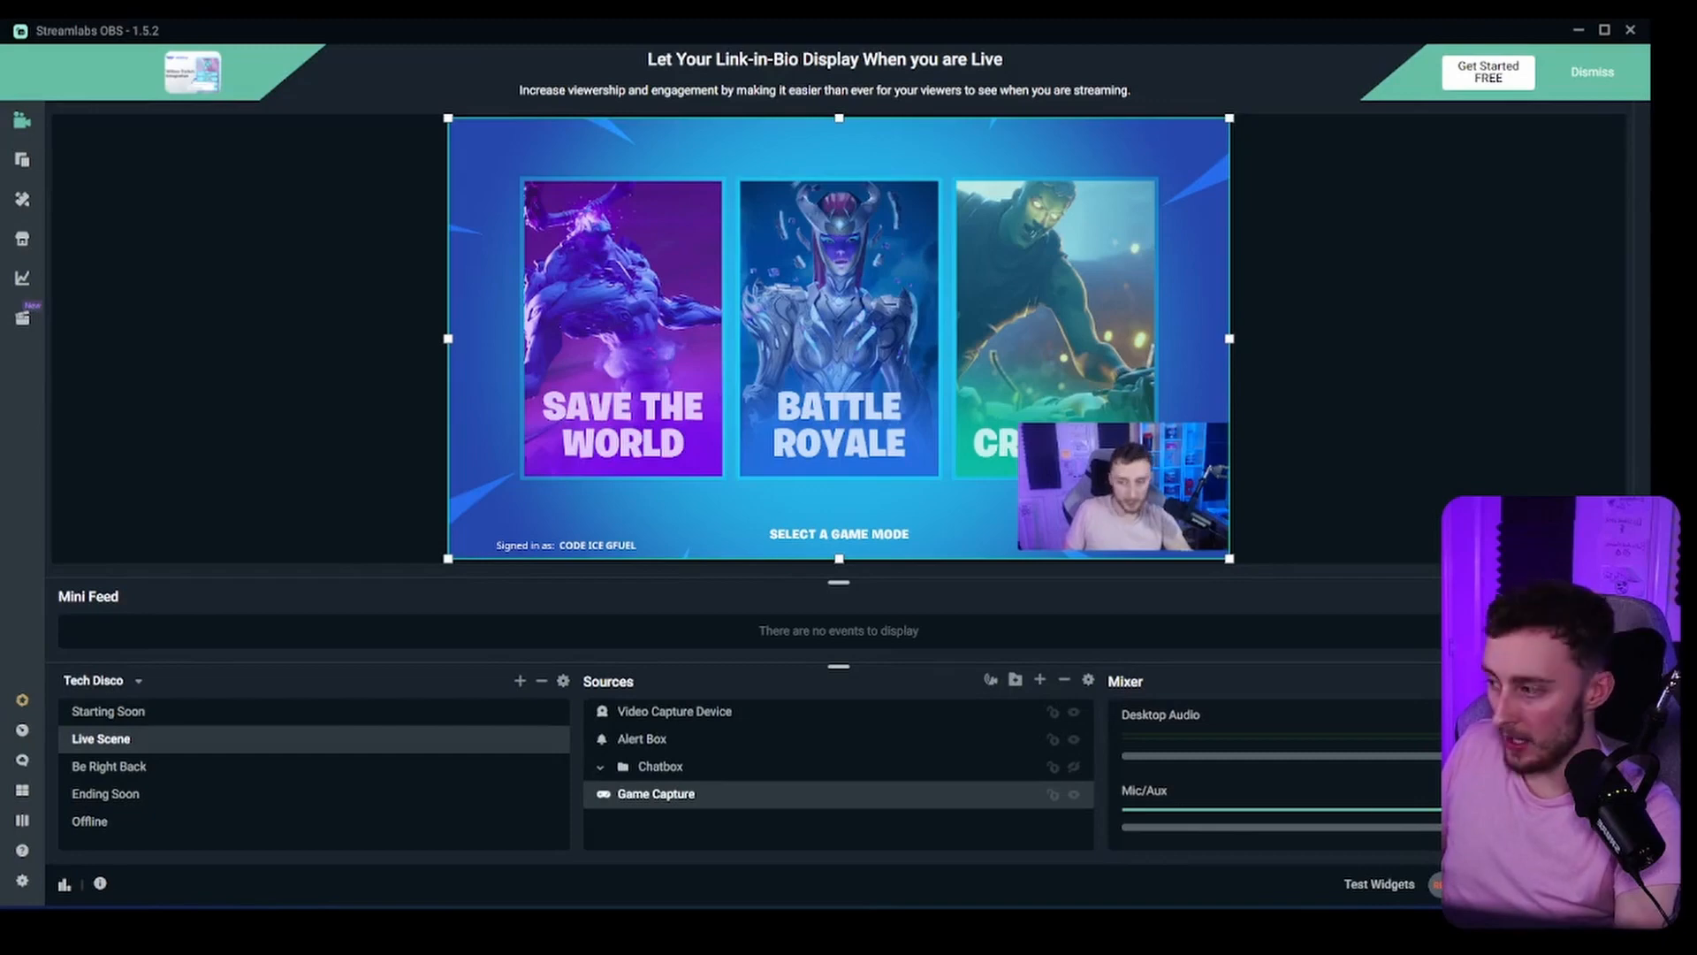
Set the downscale filter in the video settings to Lanczos (Sharpened scaling, 32 samples).
click(23, 882)
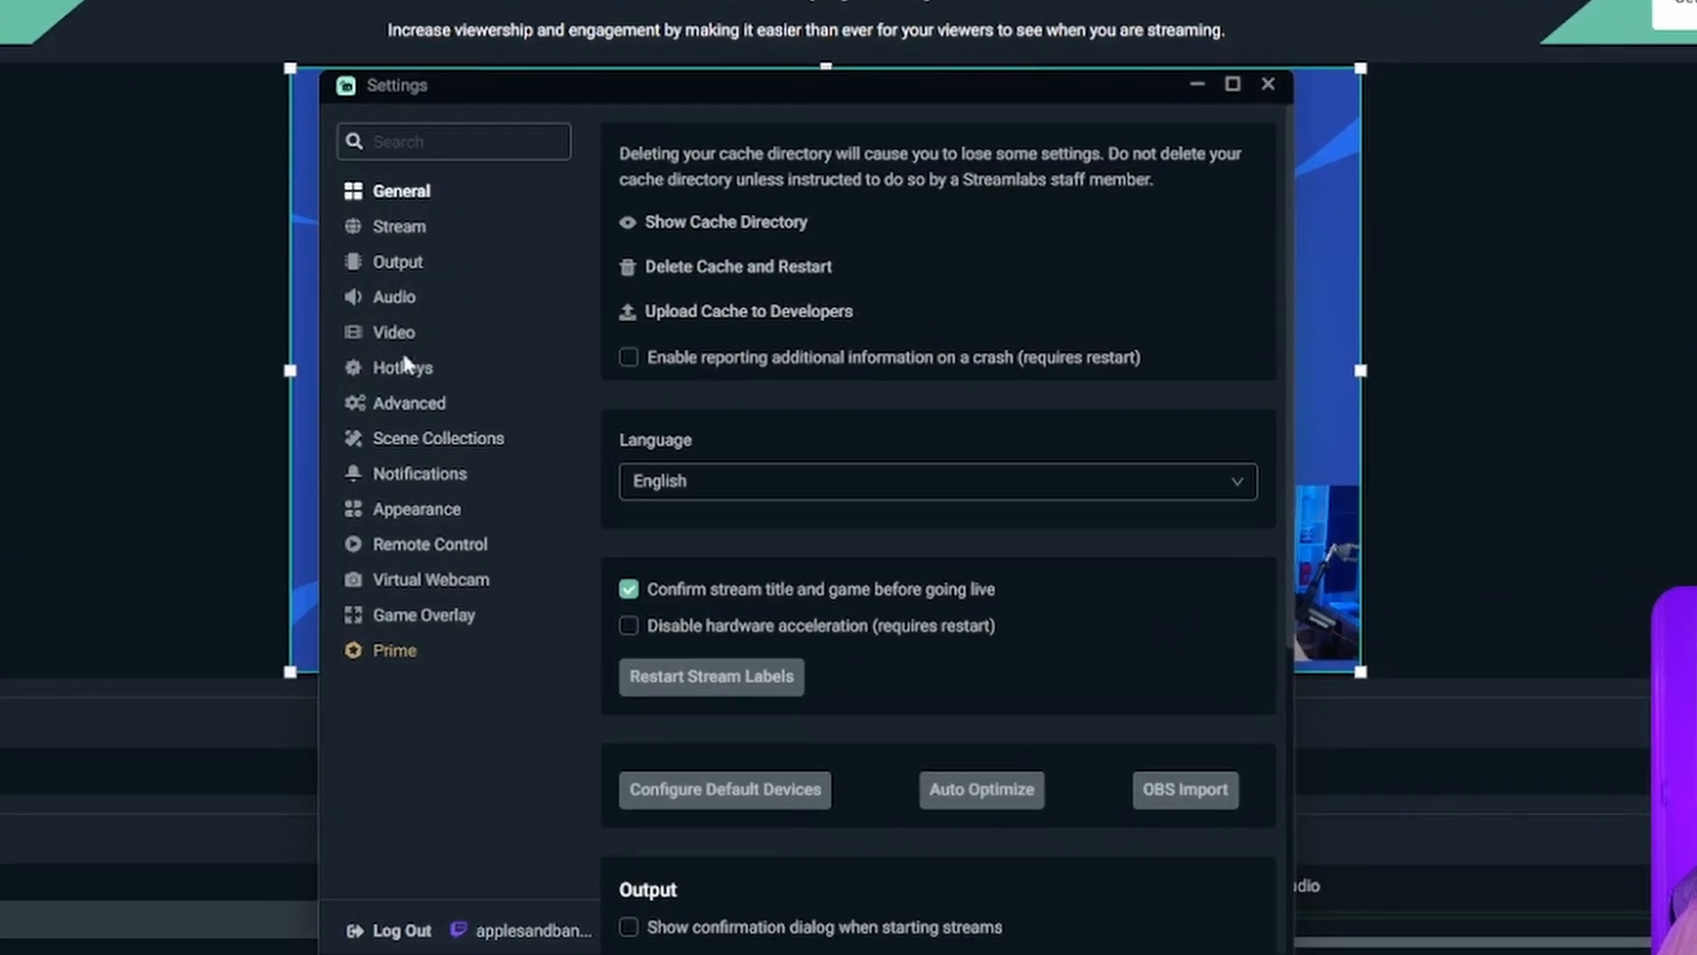
click(389, 334)
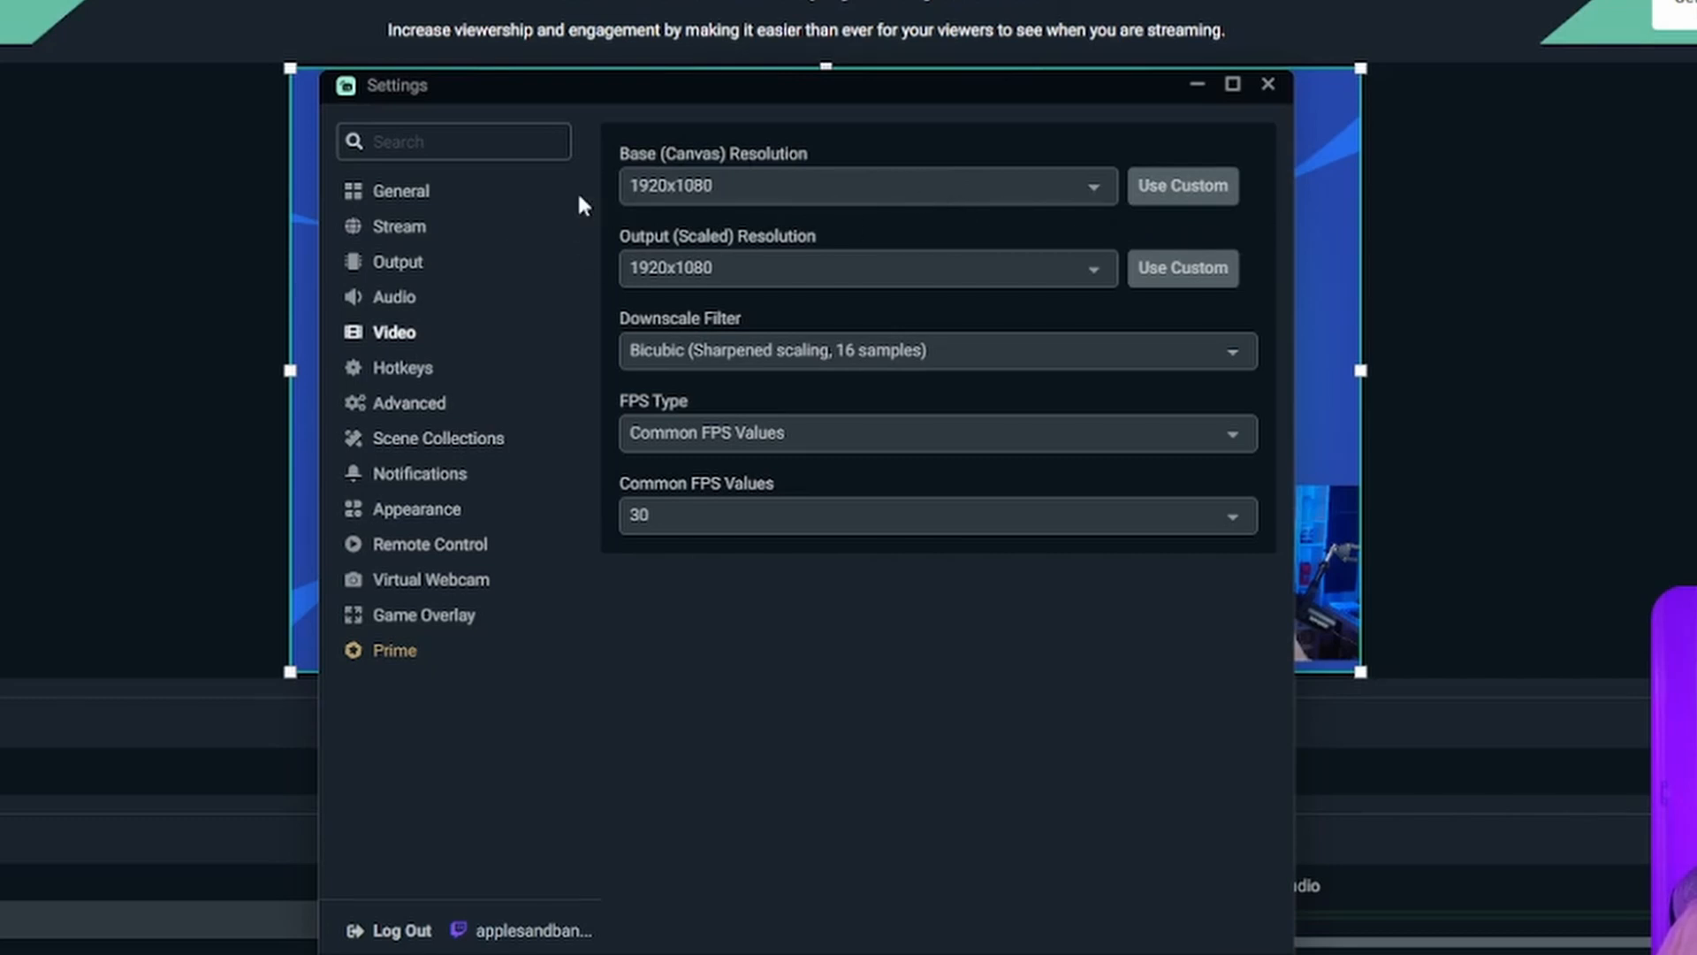
click(778, 354)
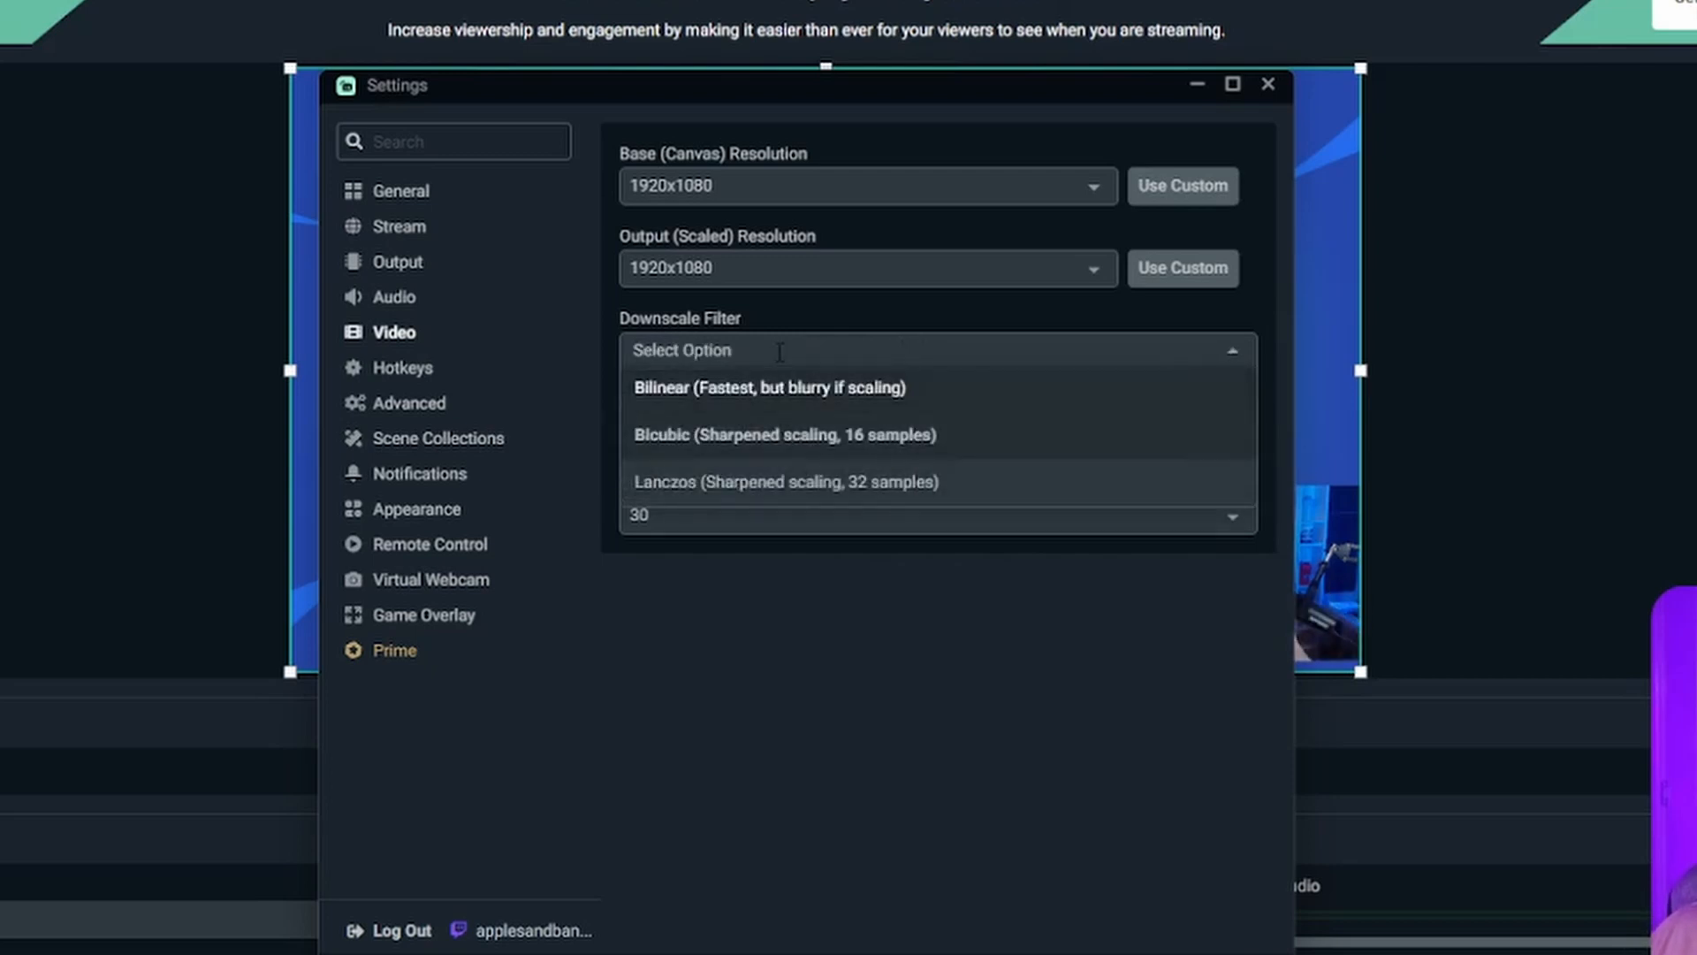
click(748, 485)
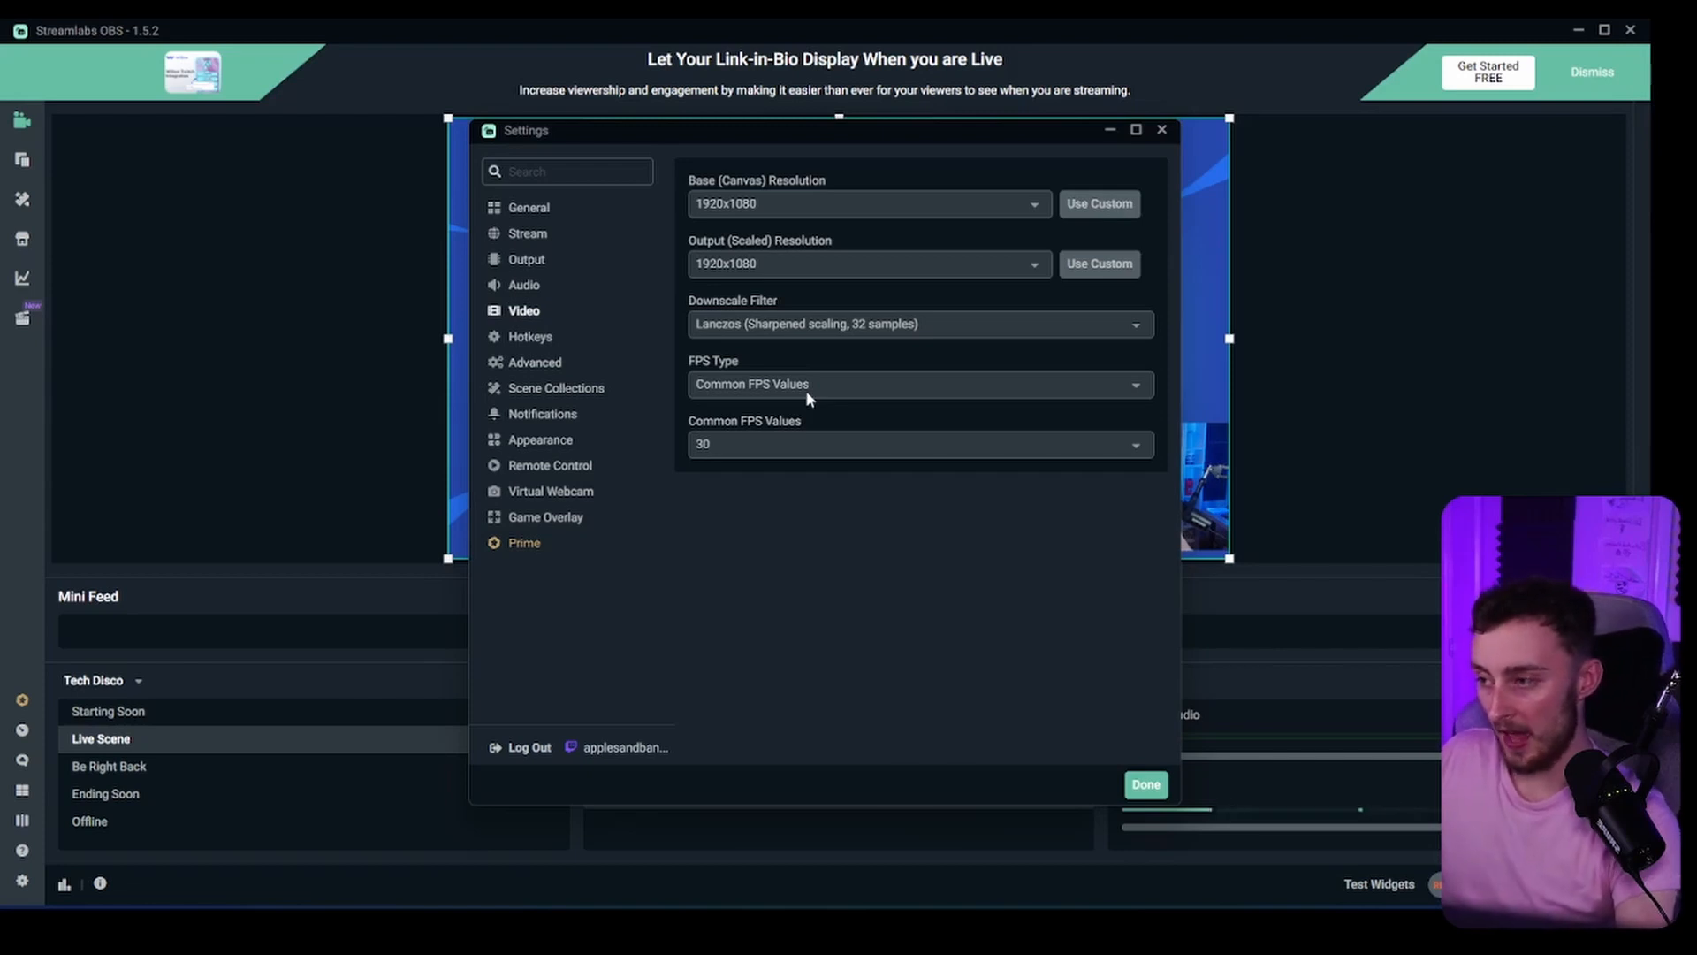
Set the common FPS value in the video settings to 60.
click(698, 445)
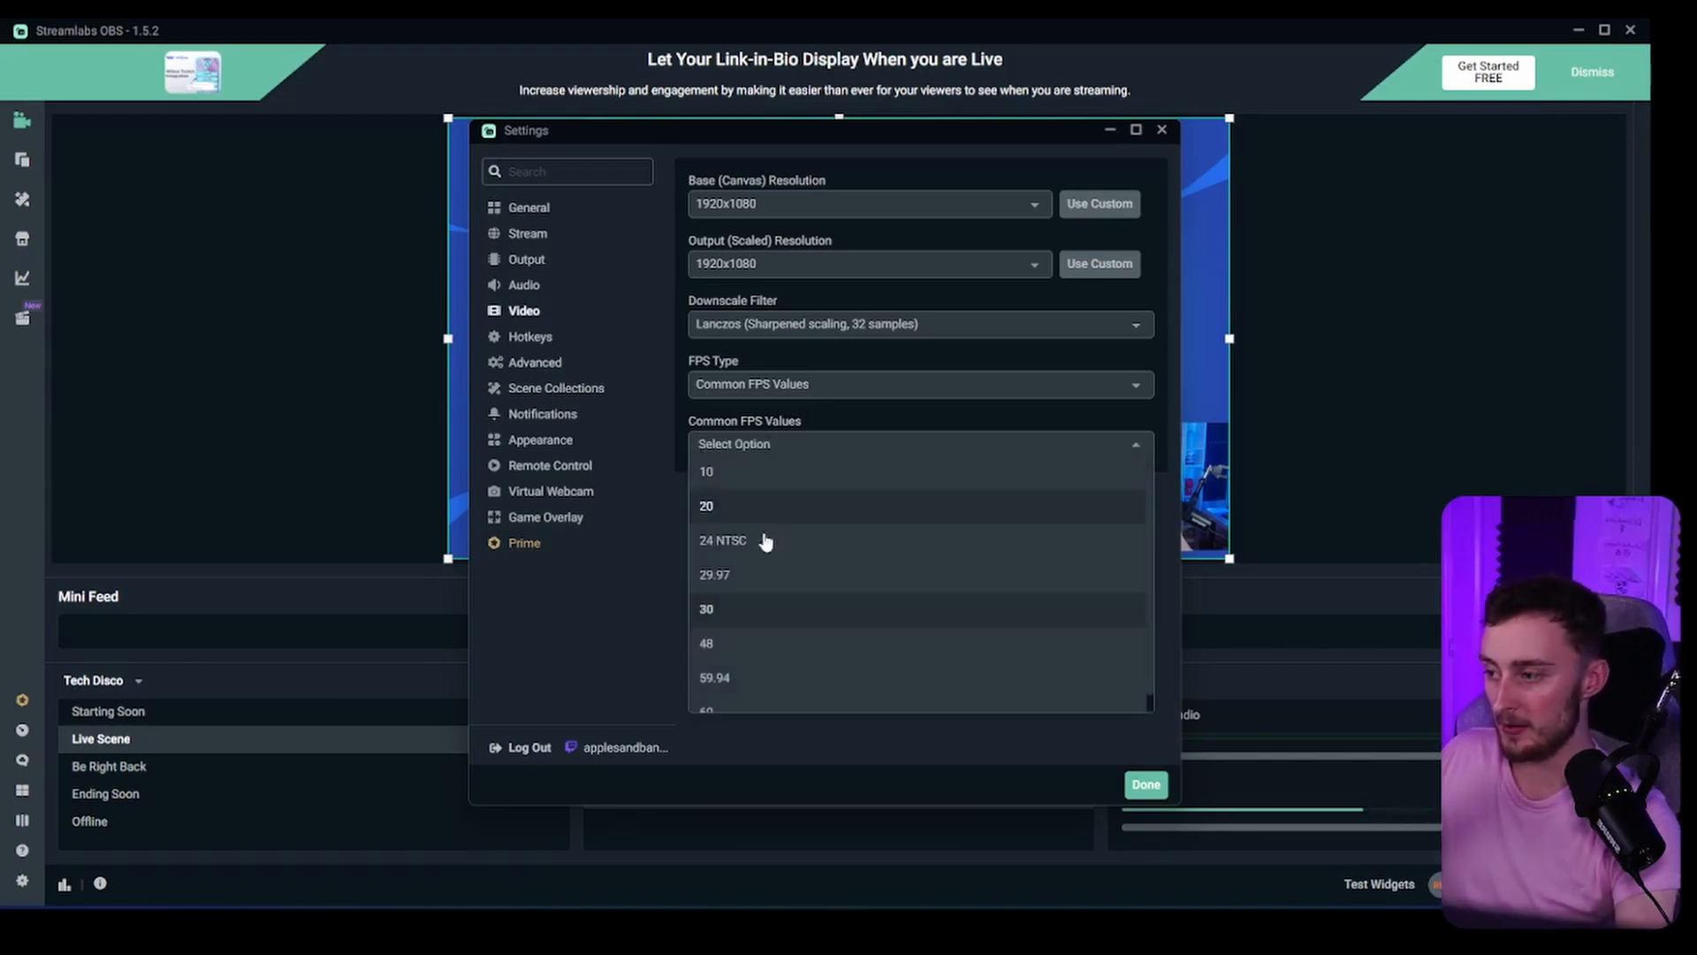
scroll(751, 645, down, 1)
click(732, 695)
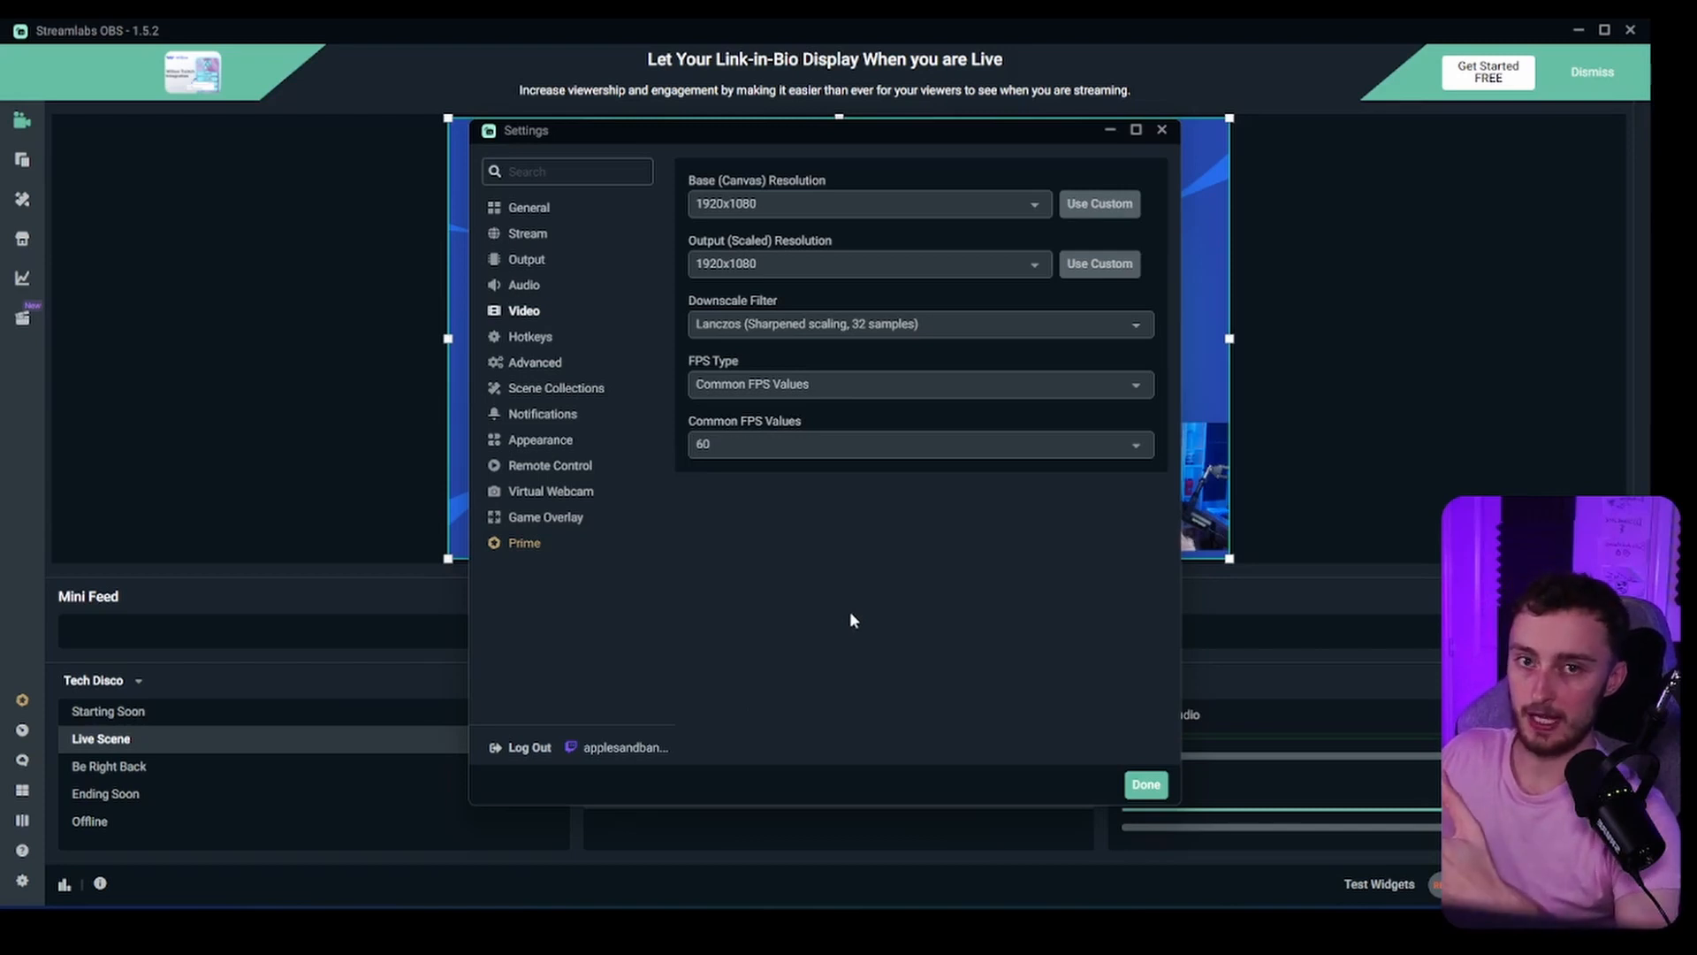
click(854, 446)
scroll(783, 538, up, 1)
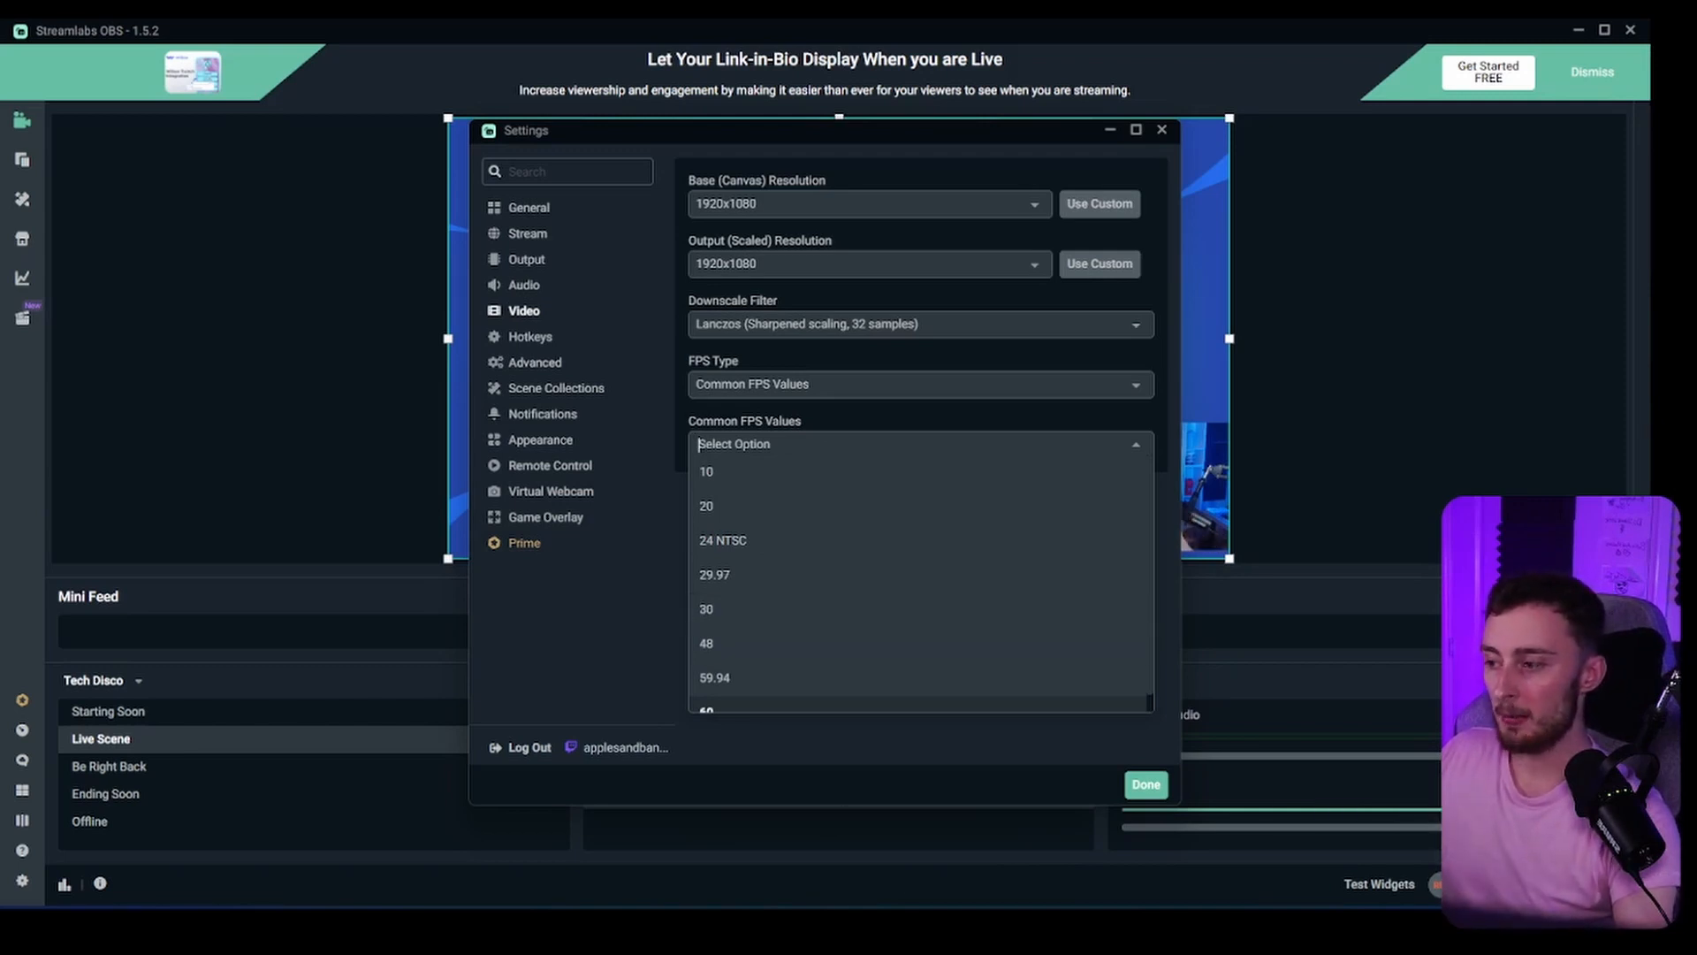
click(719, 710)
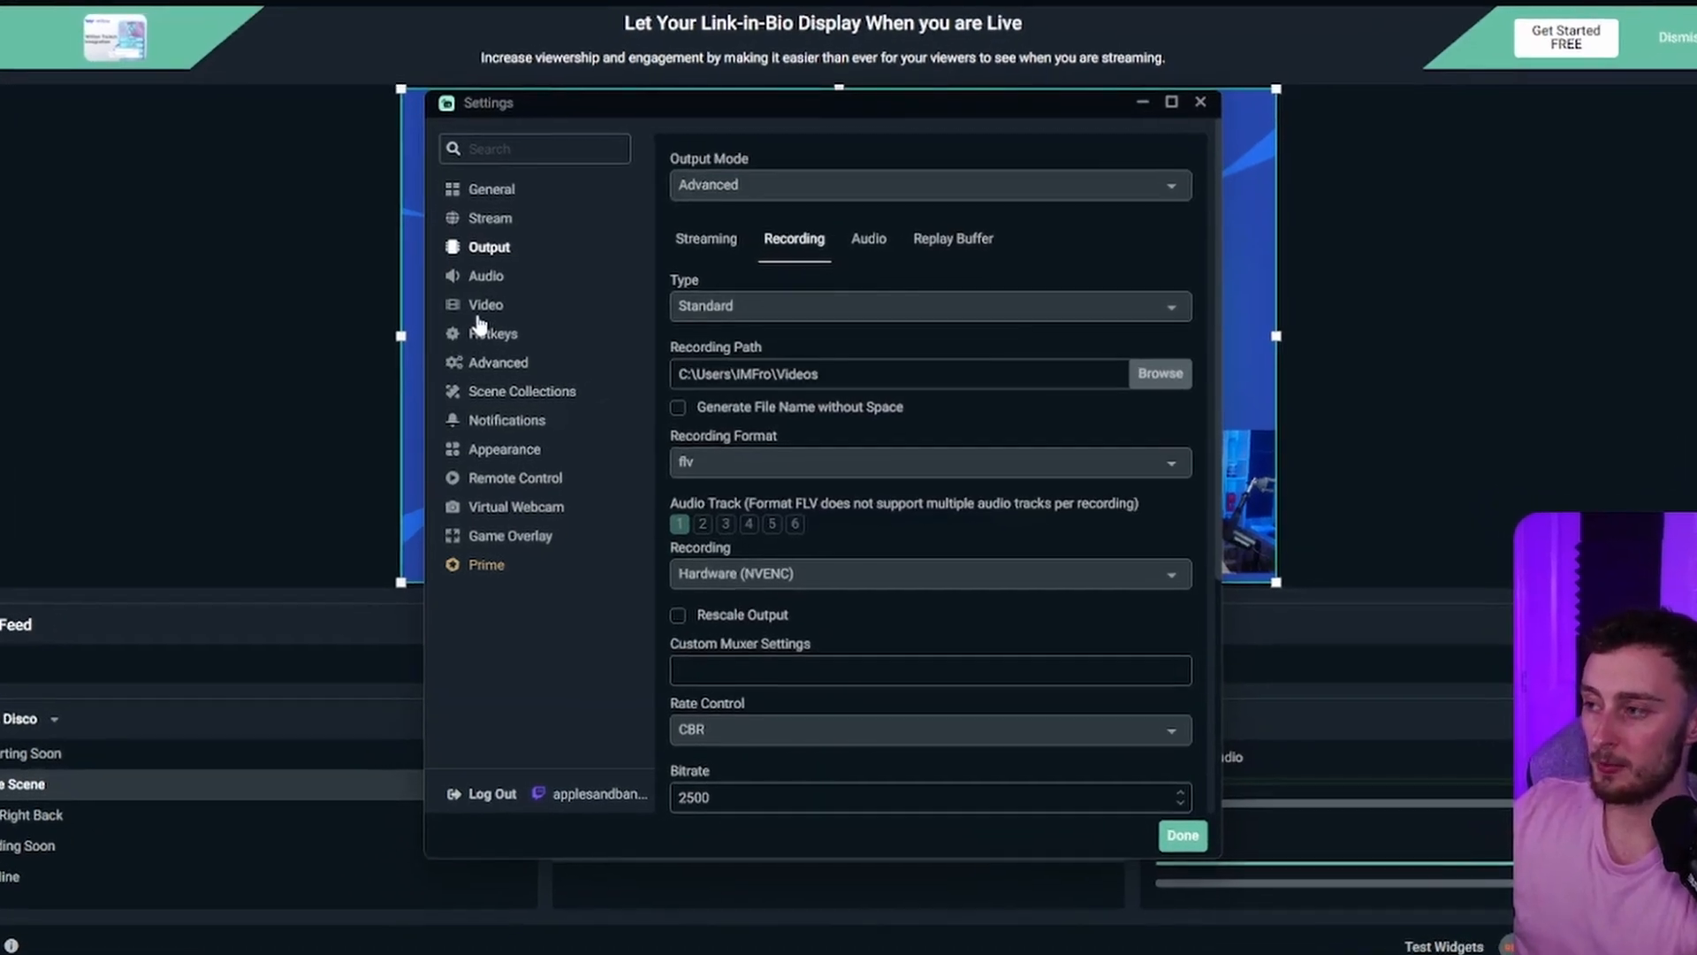
Open the recording output settings in Advanced output mode and go to the recording path.
click(520, 313)
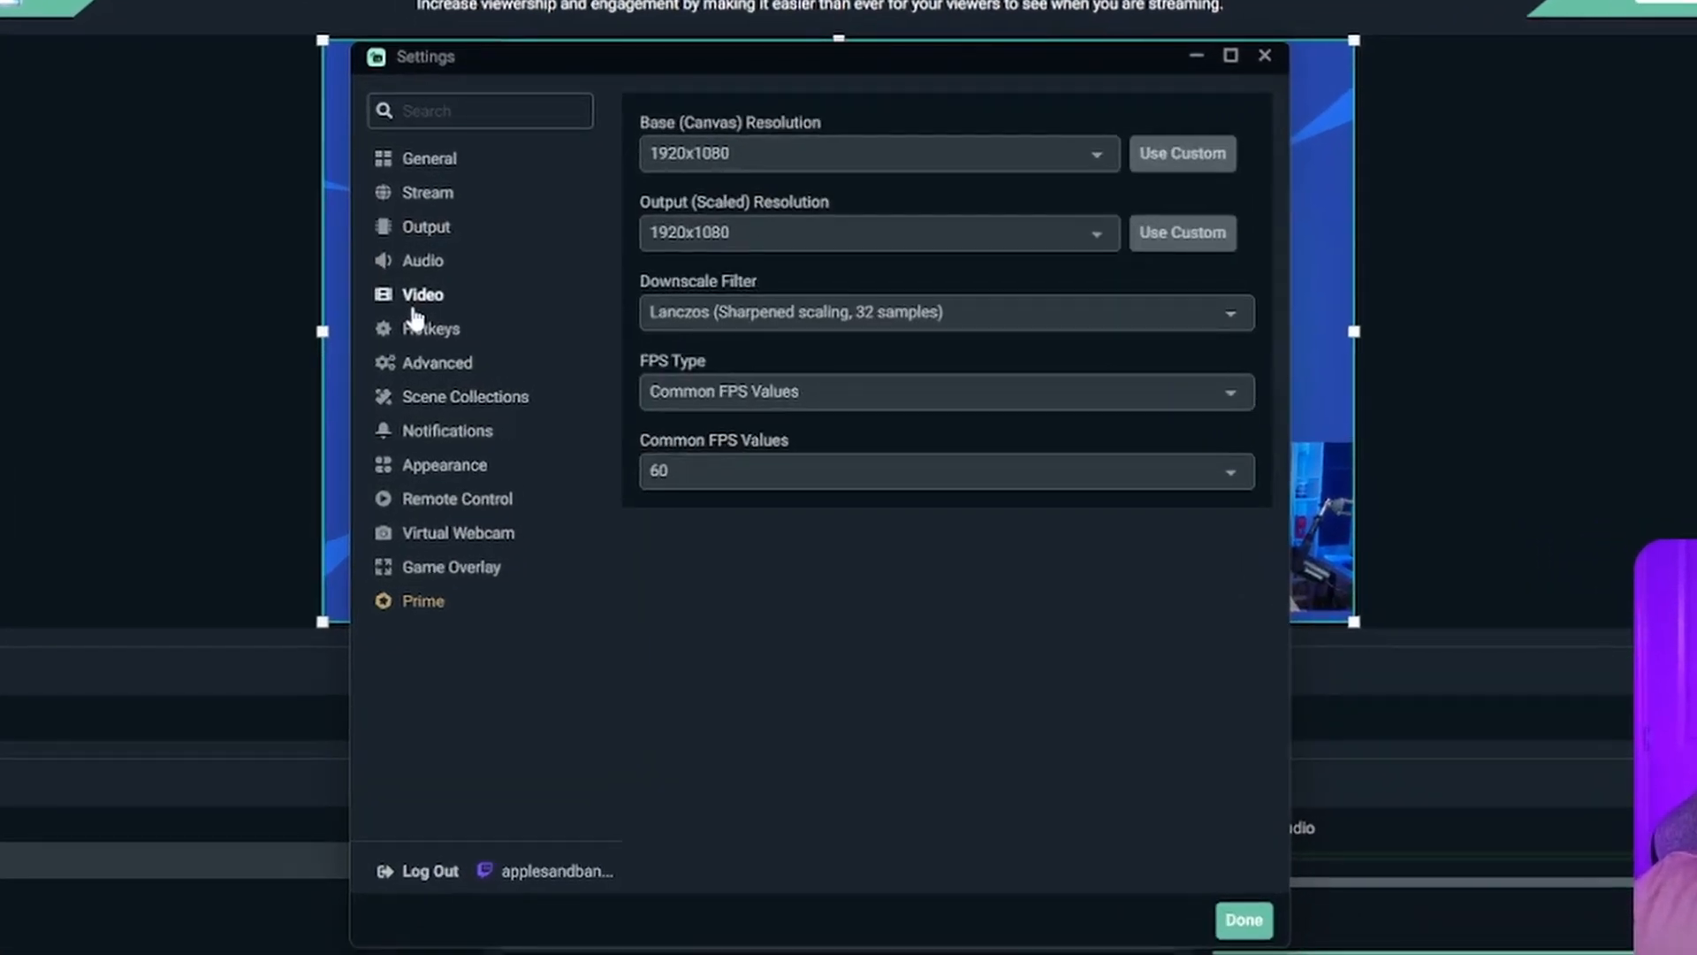
click(429, 232)
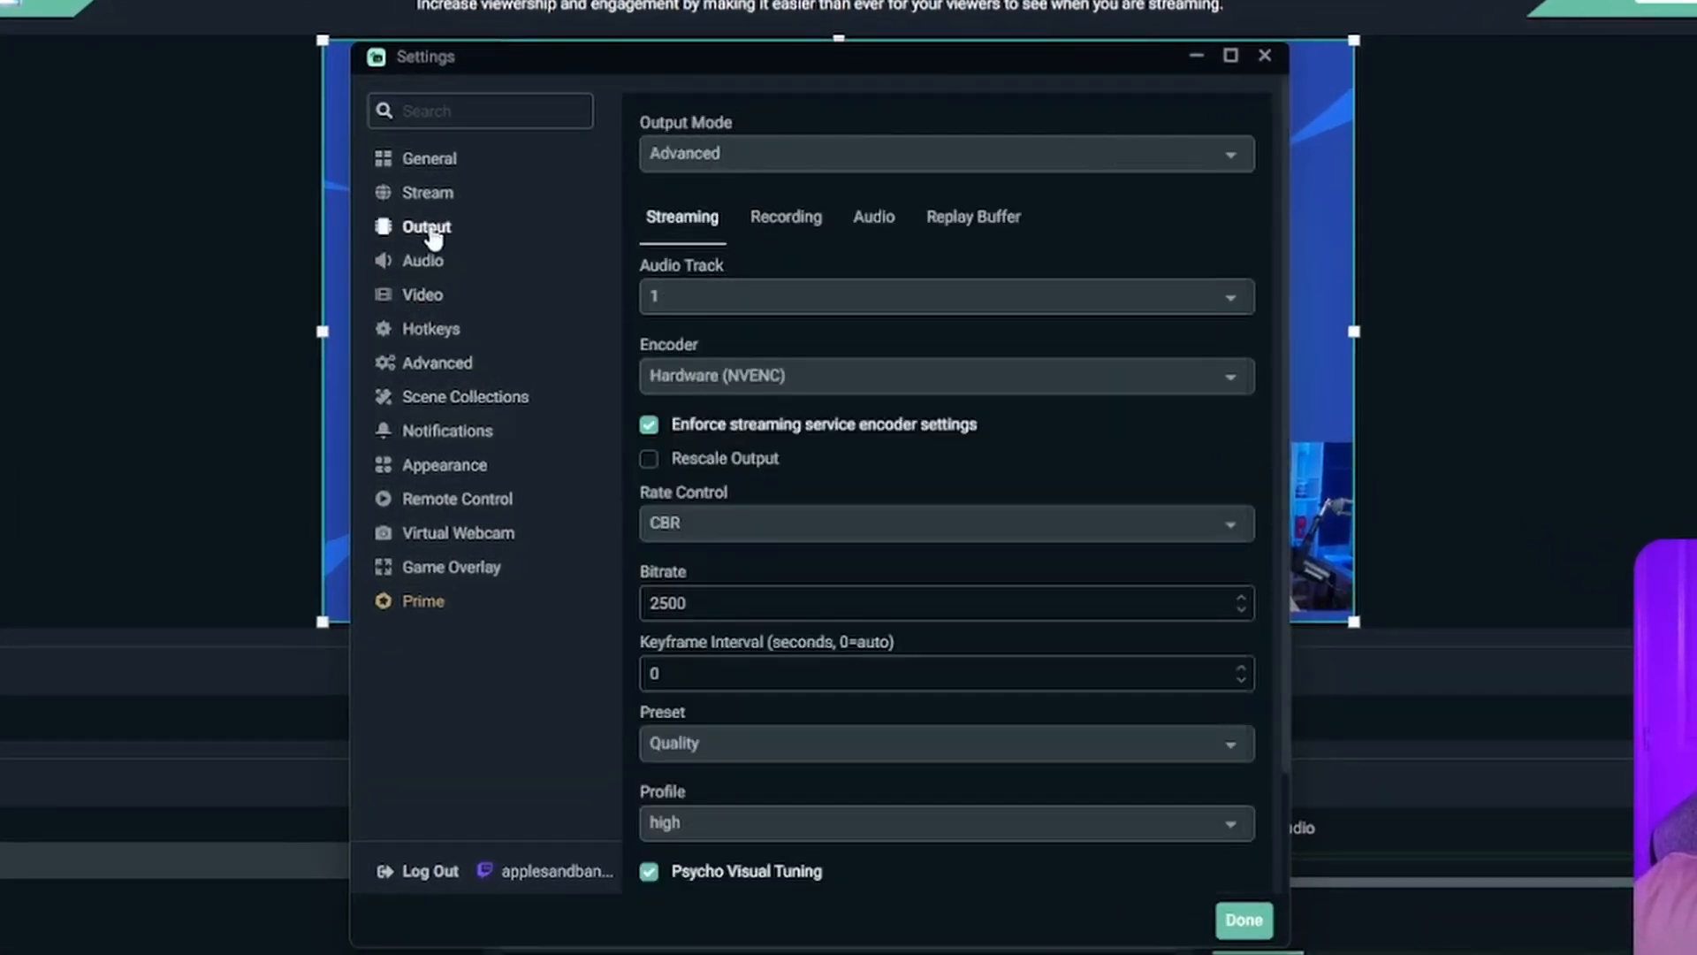
click(672, 155)
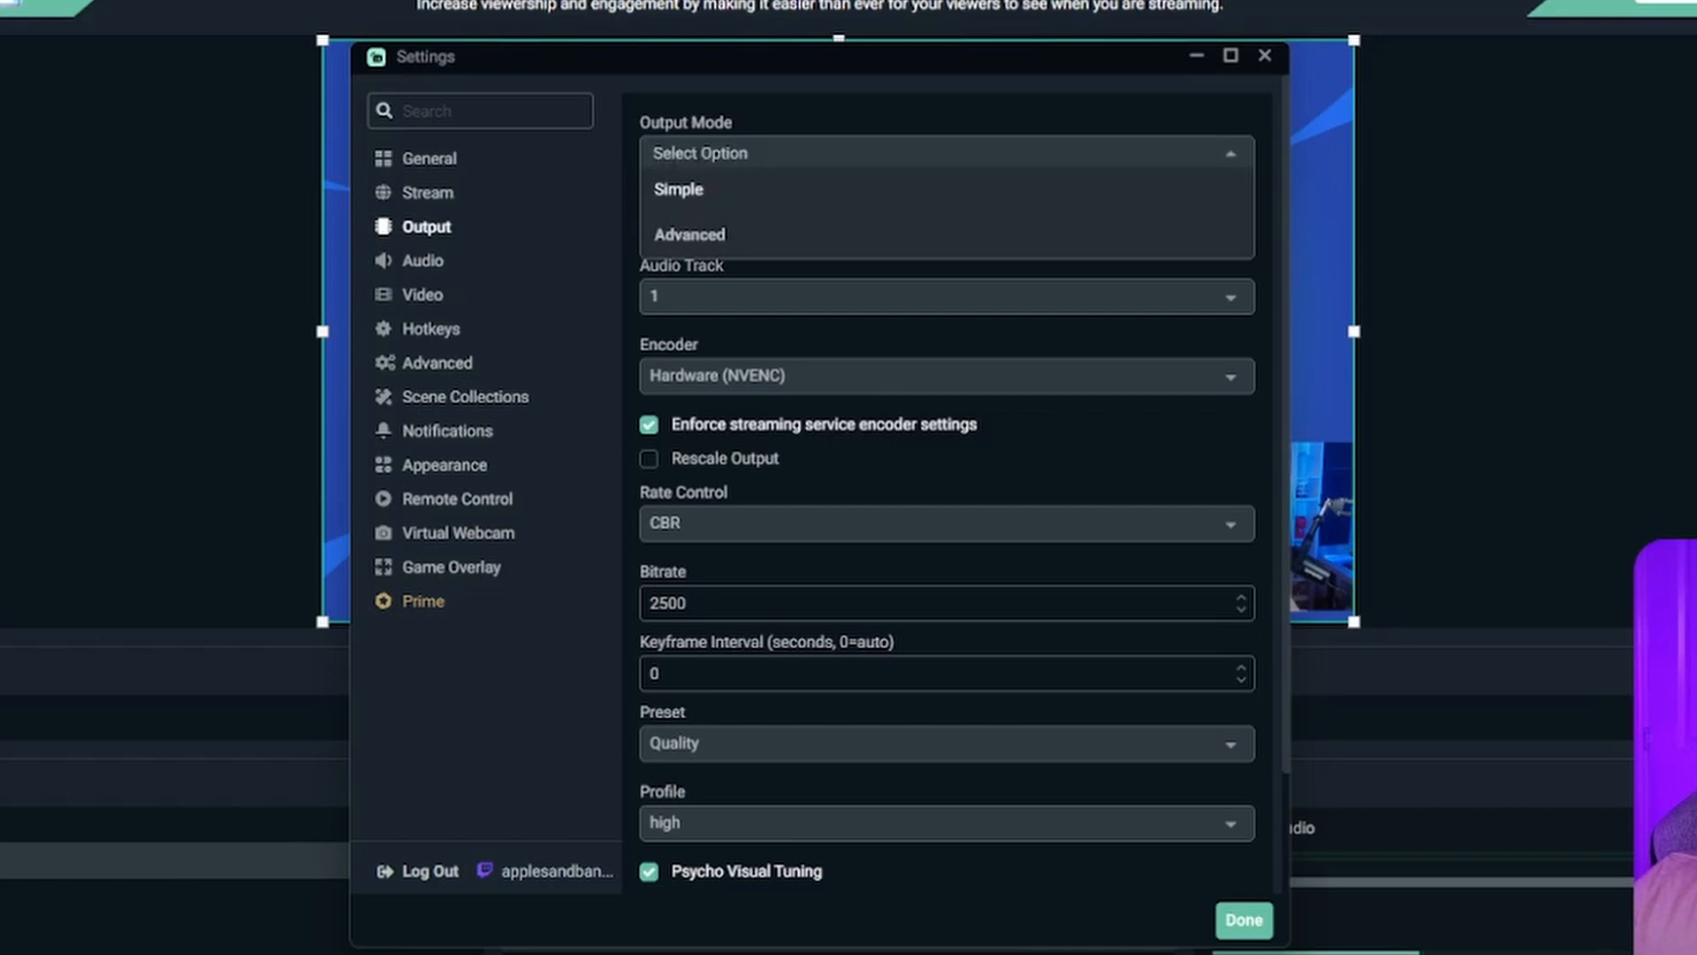
click(776, 120)
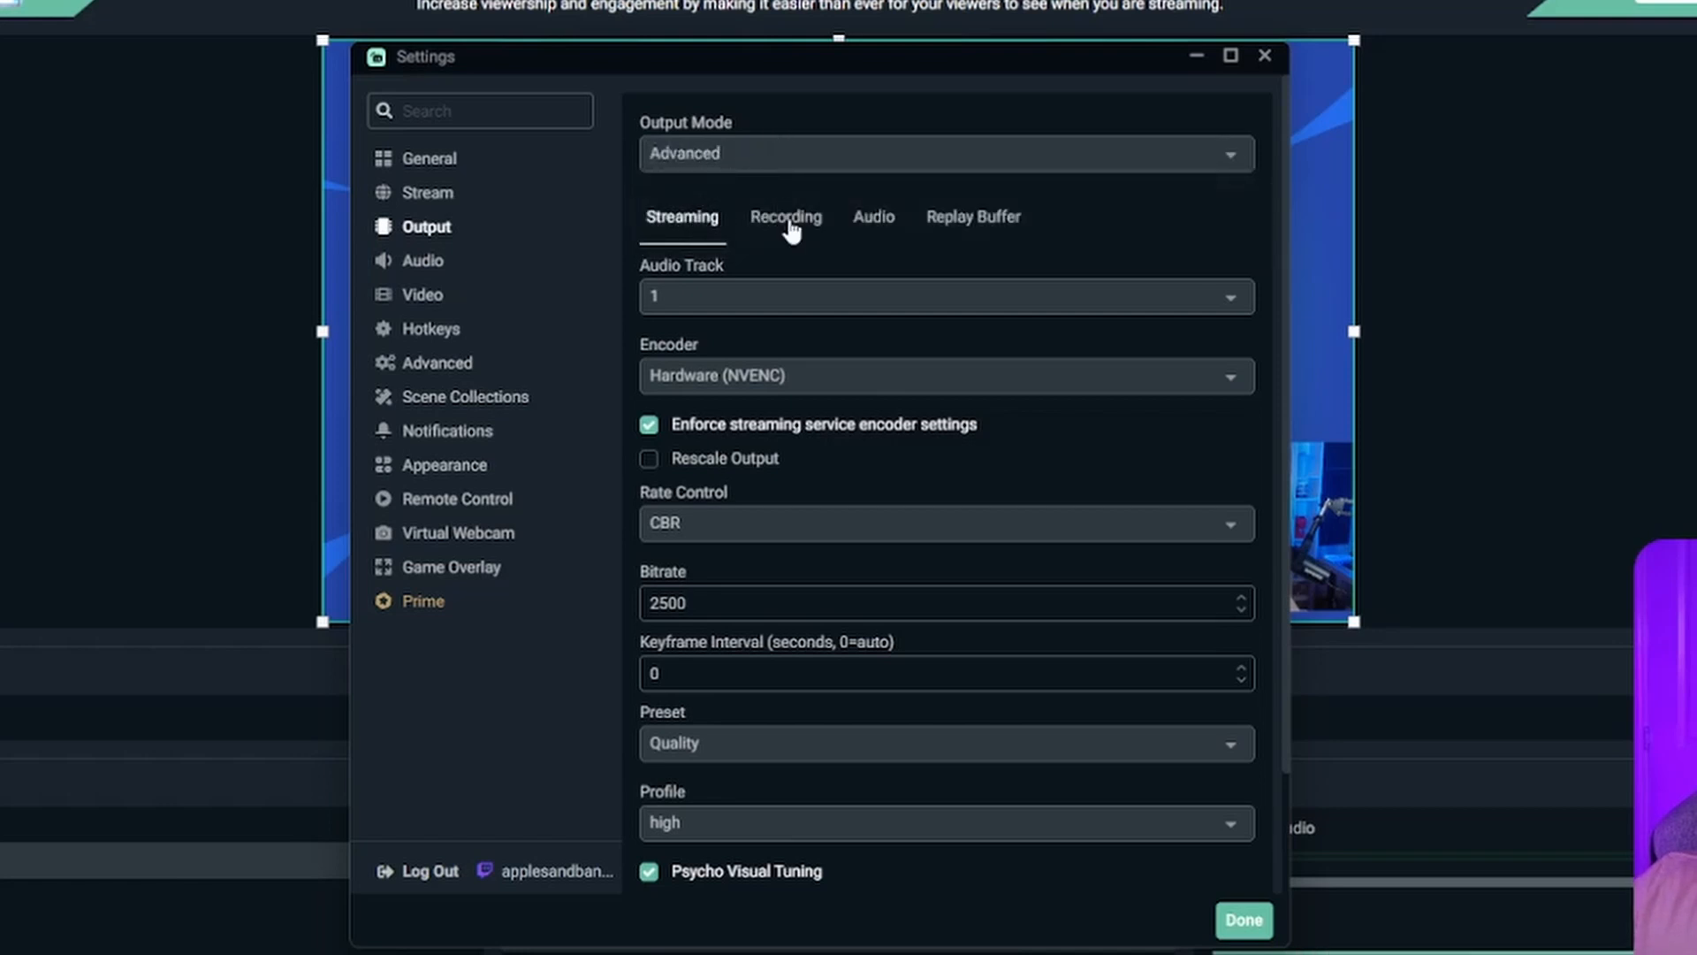
click(791, 228)
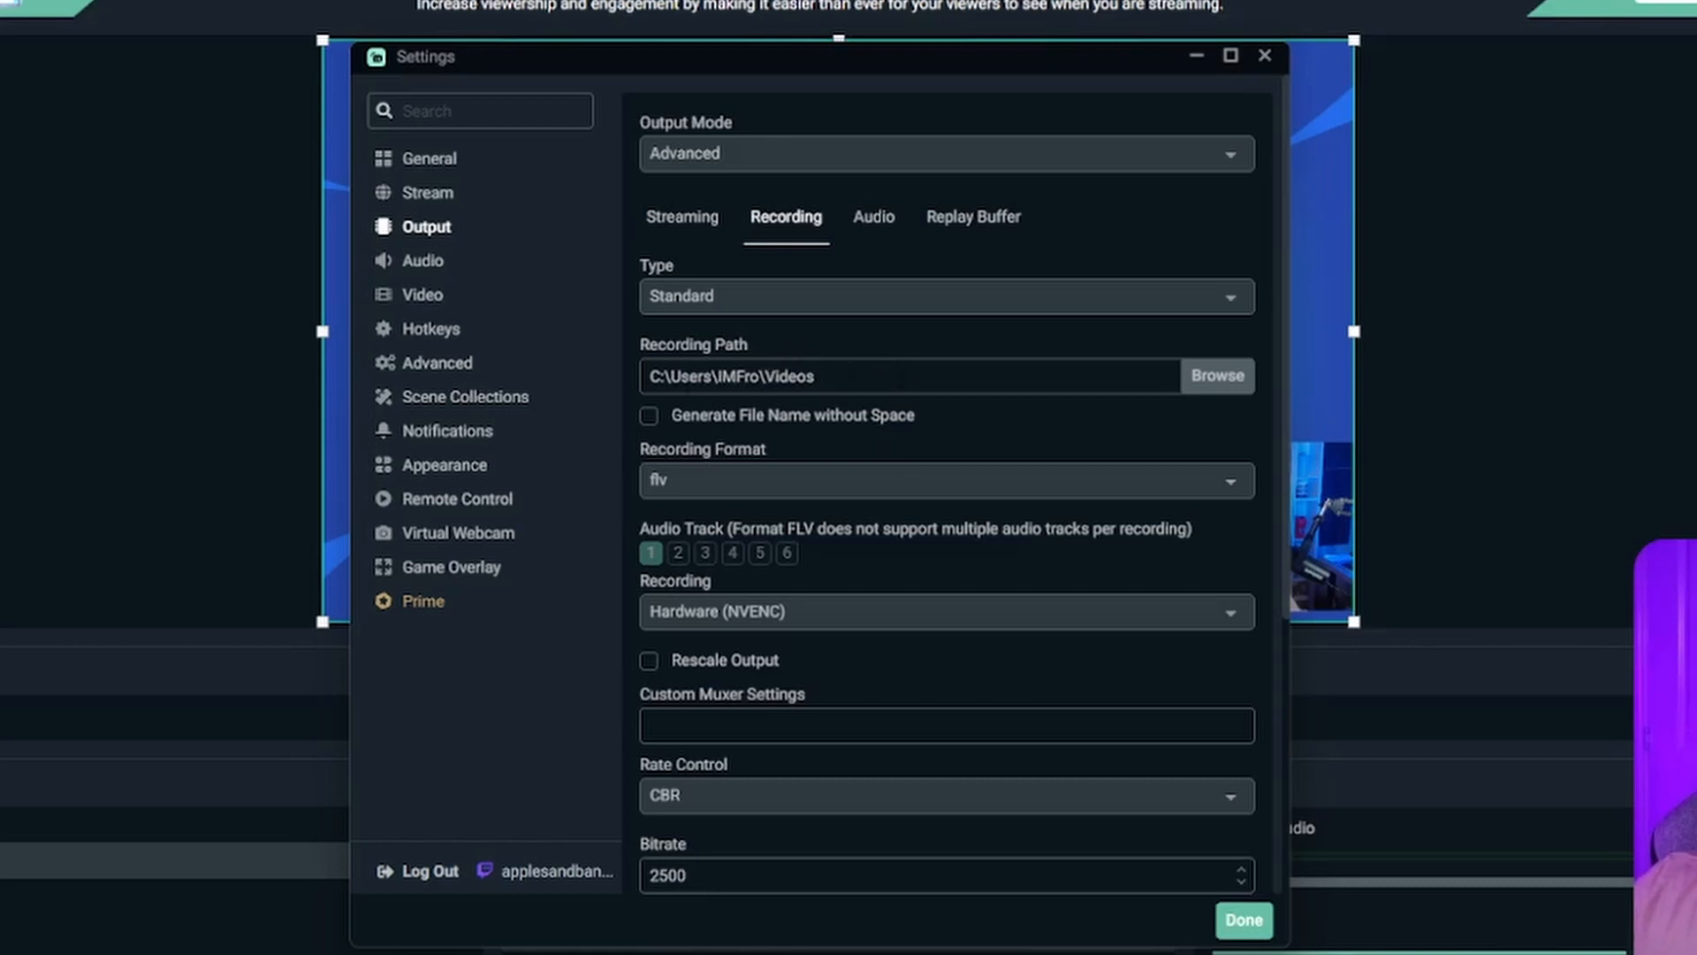
triple_click(900, 377)
click(856, 377)
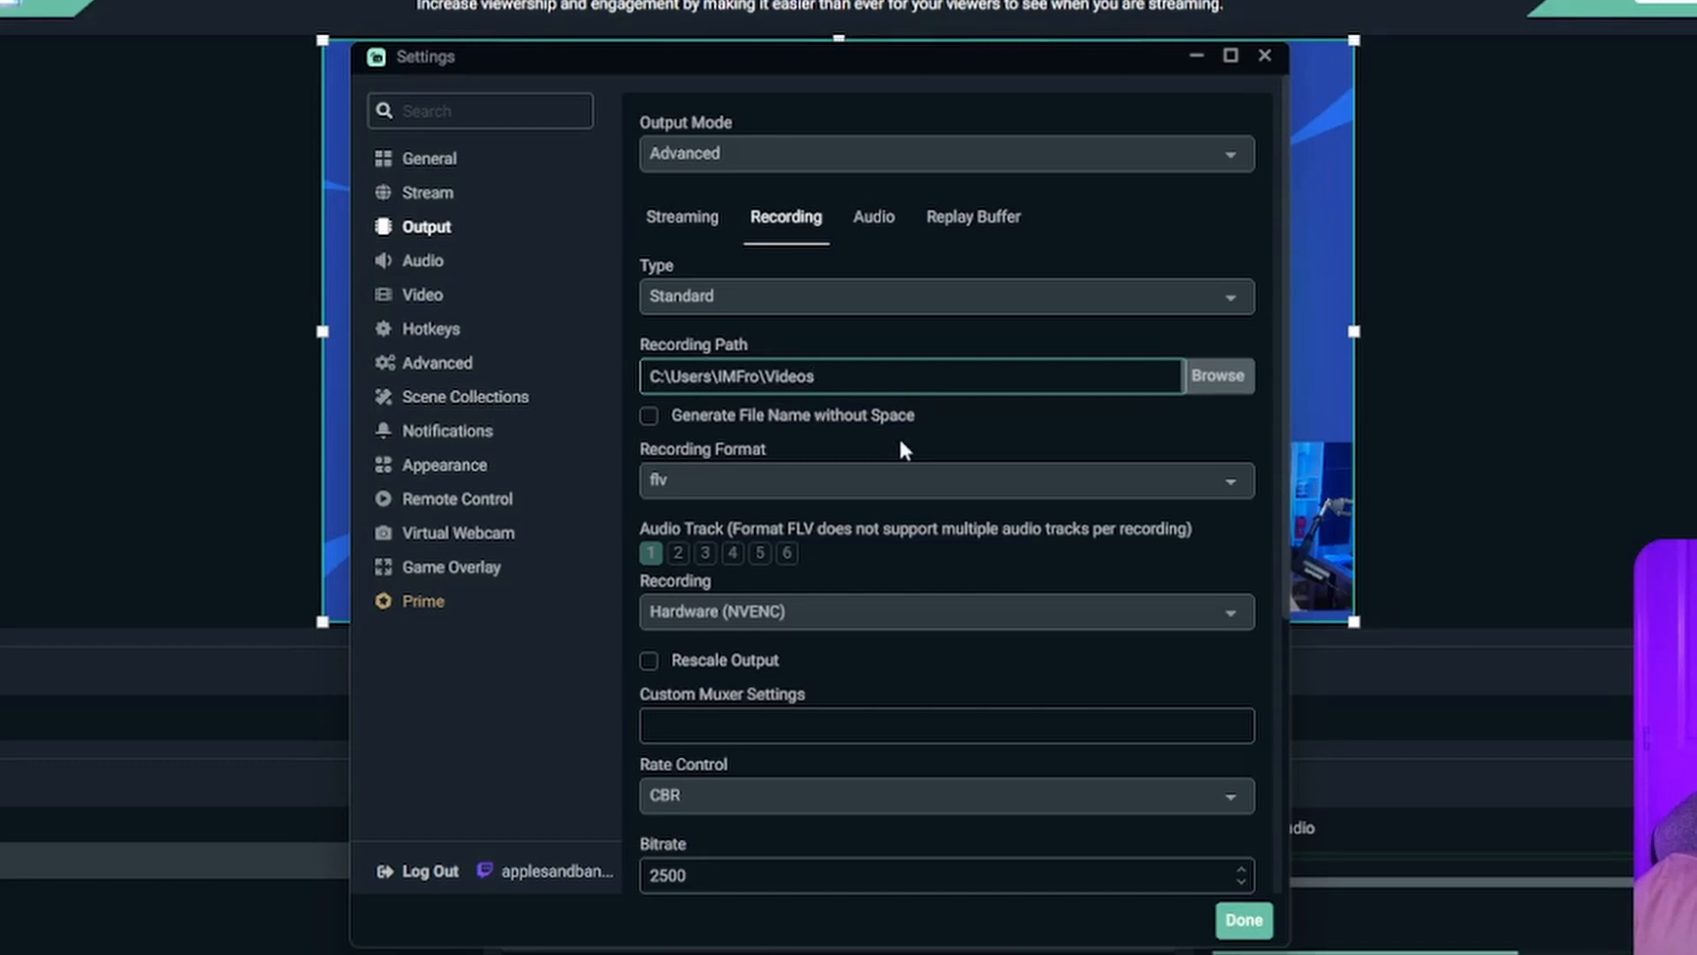
Set the recording format to mp4 with only audio track 1 enabled.
scroll(847, 434, down, 1)
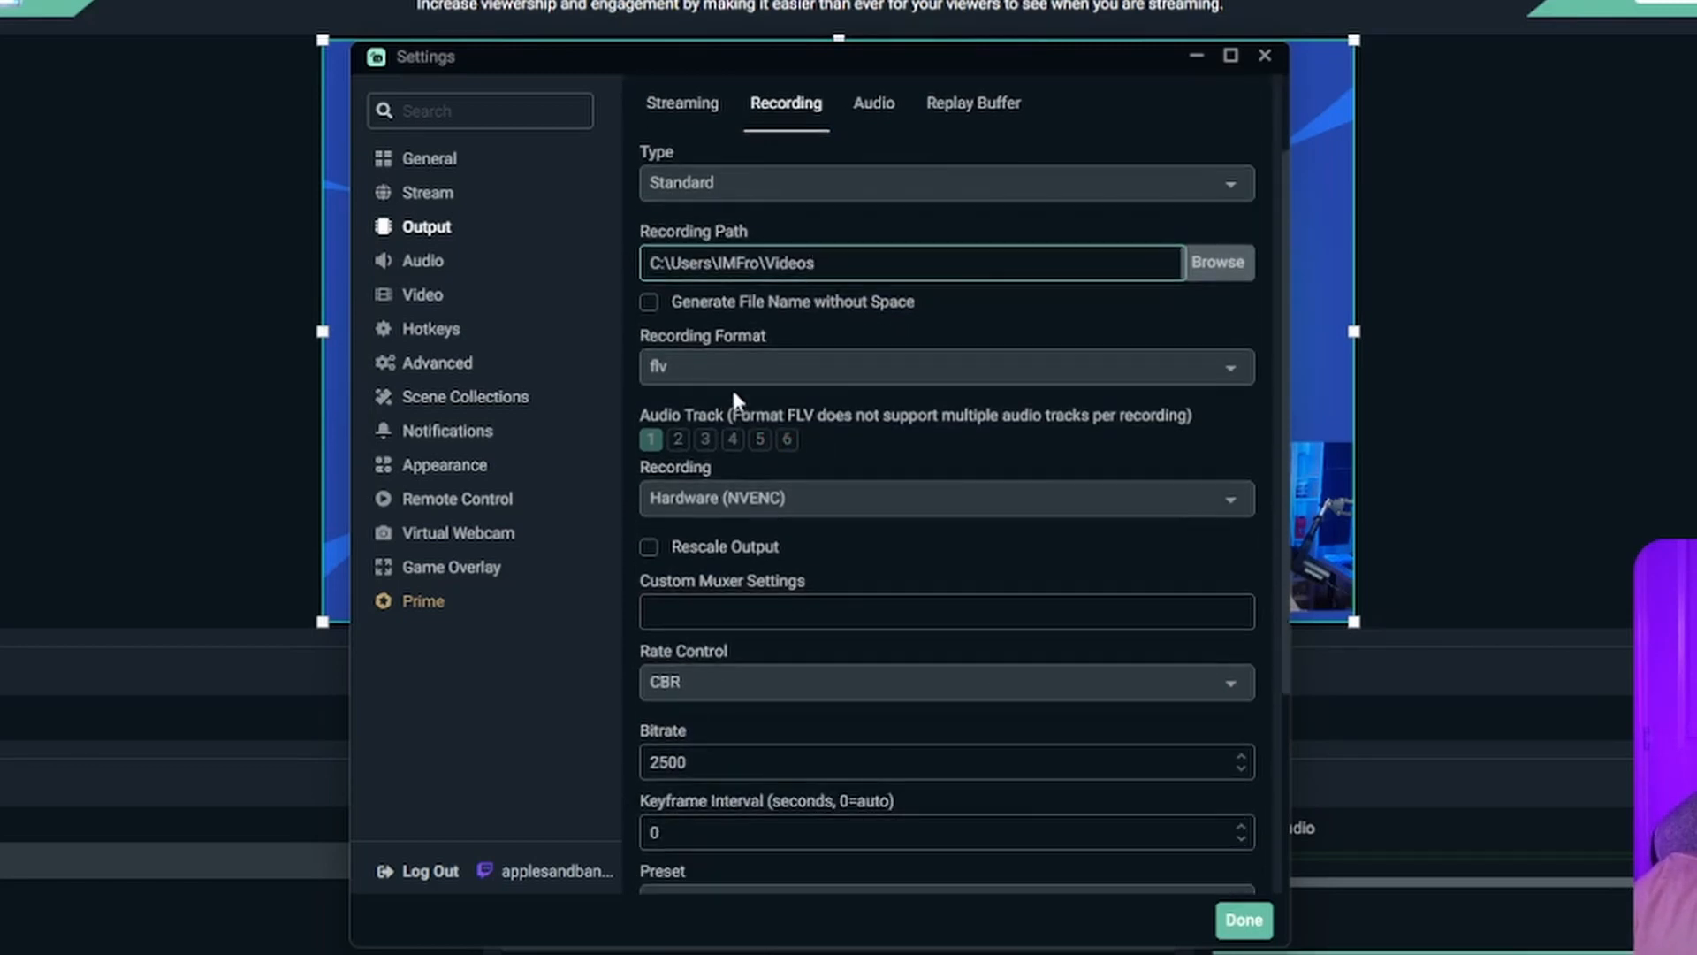
click(731, 376)
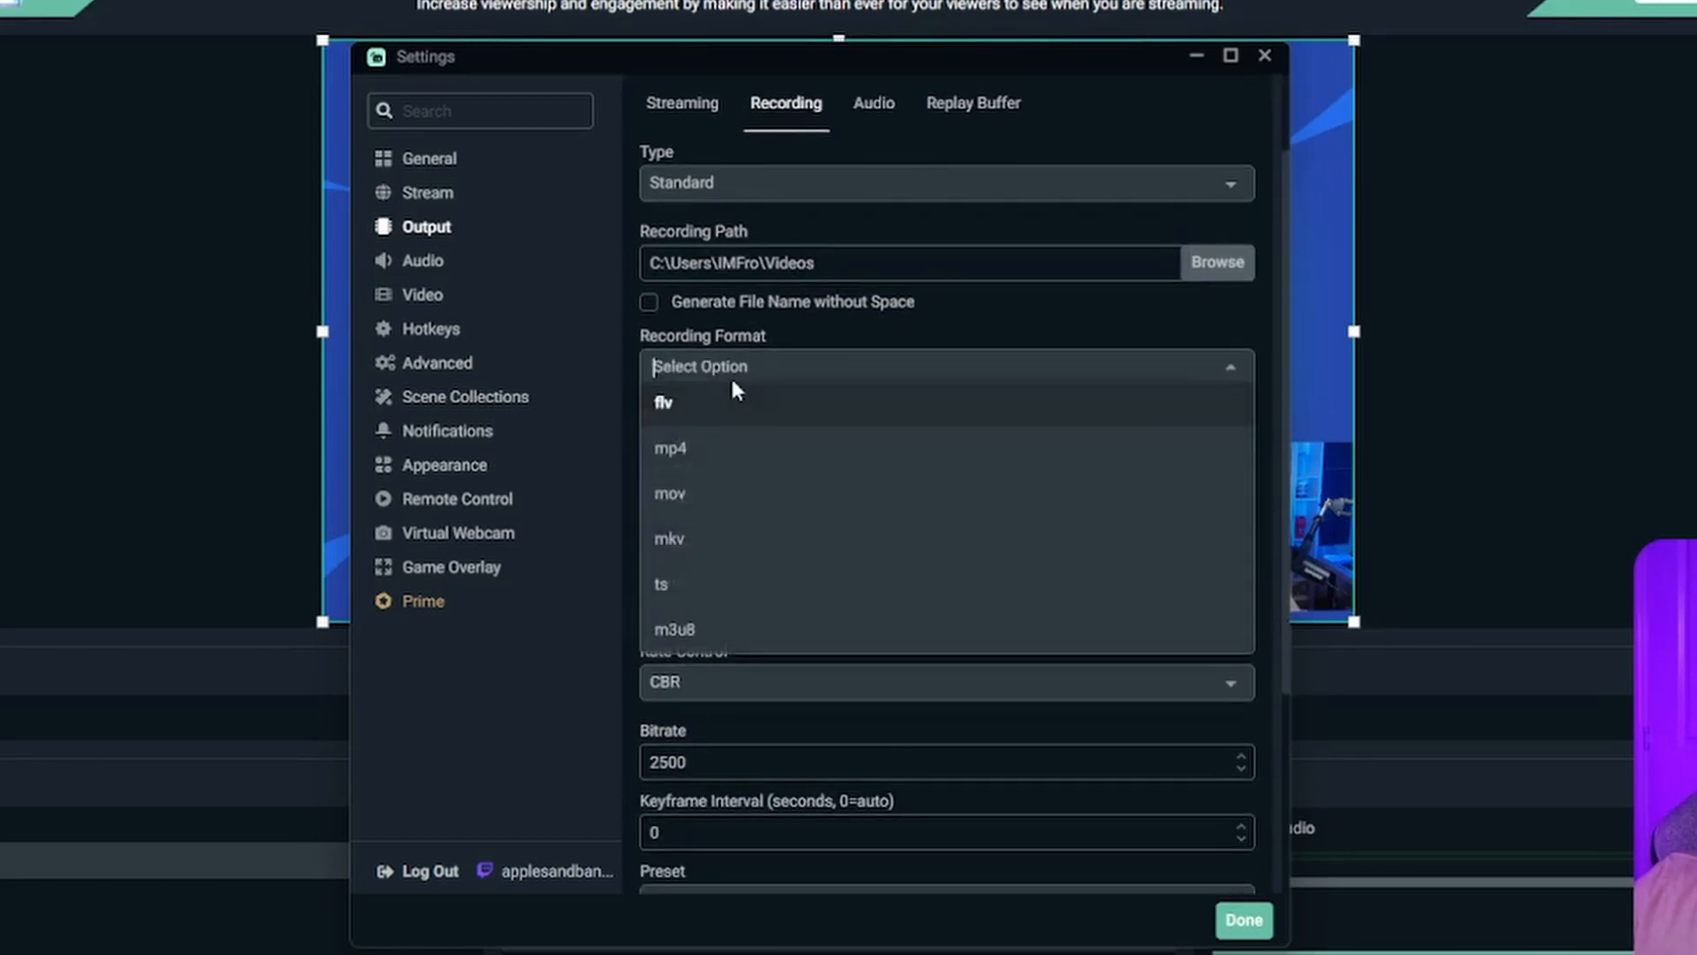
click(707, 456)
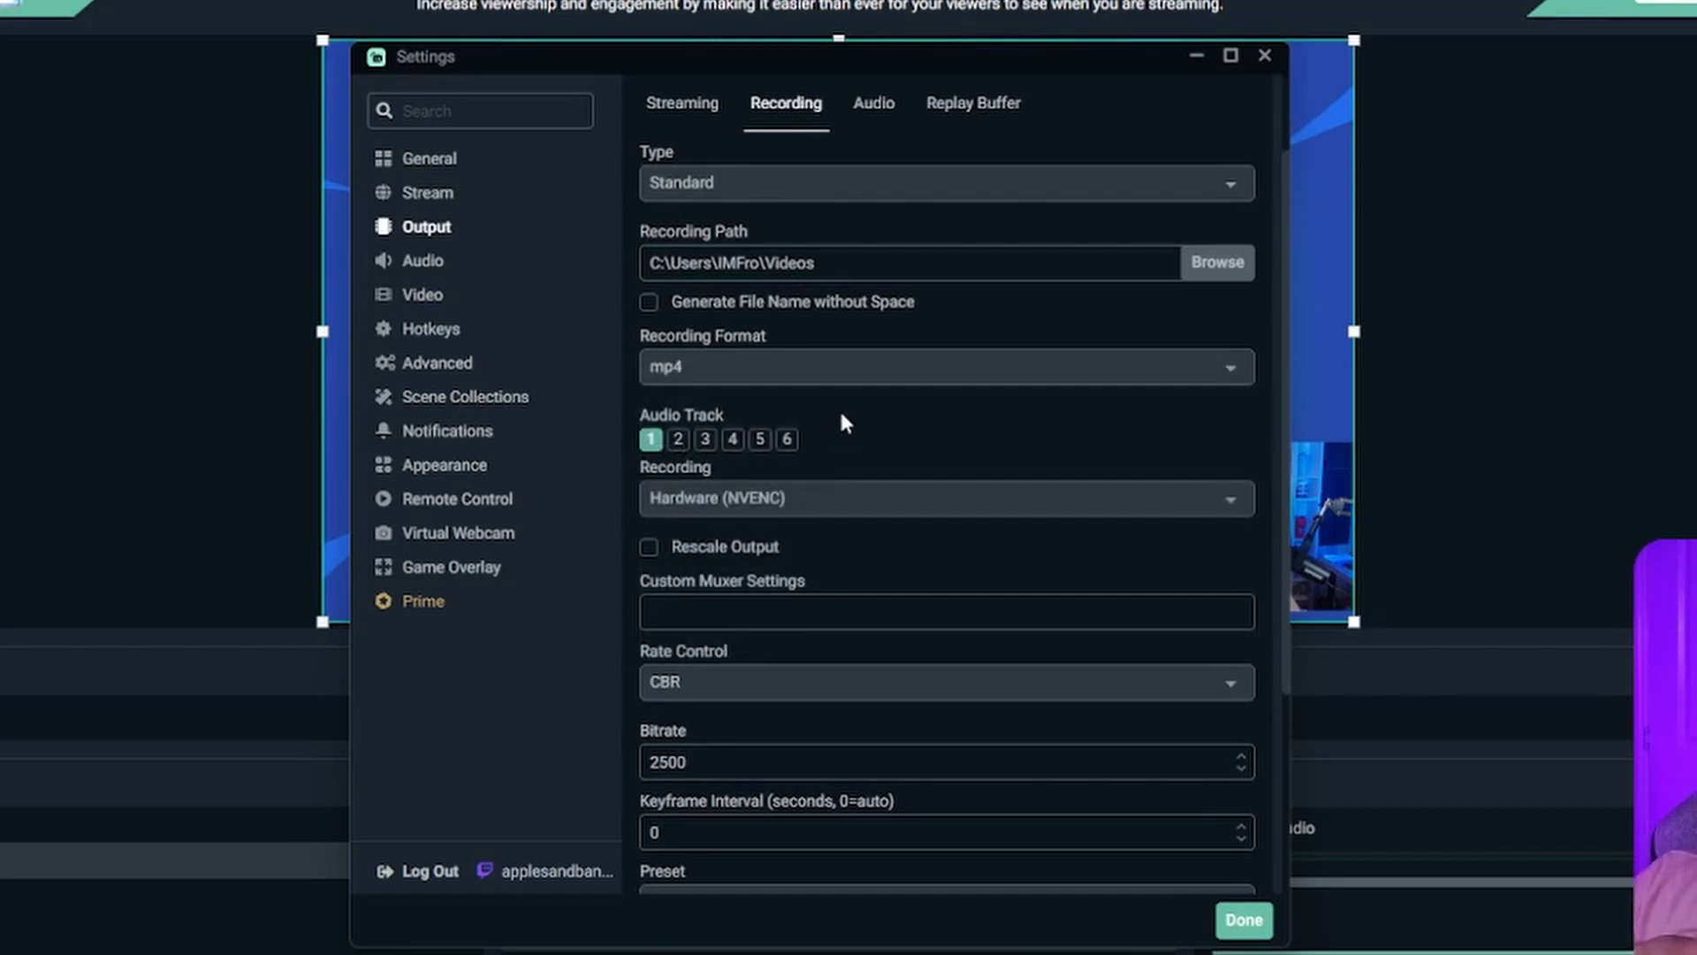
click(678, 442)
click(679, 441)
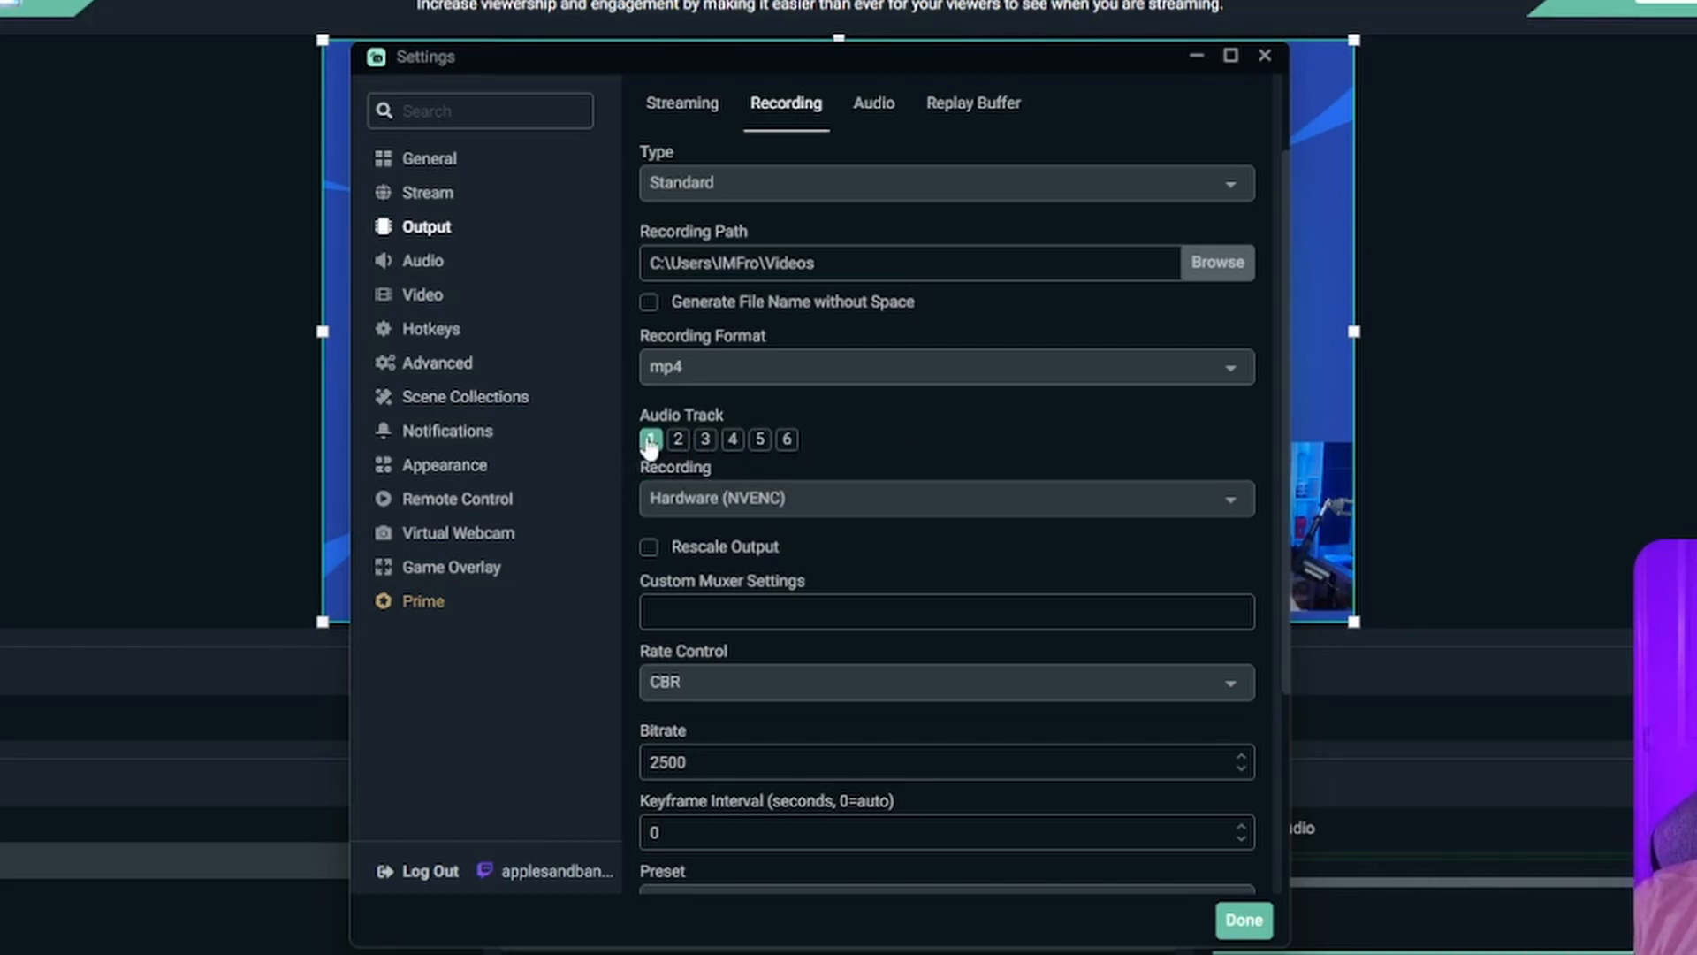
Choose Hardware (NVENC) as the recording encoder.
scroll(840, 448, down, 1)
click(724, 389)
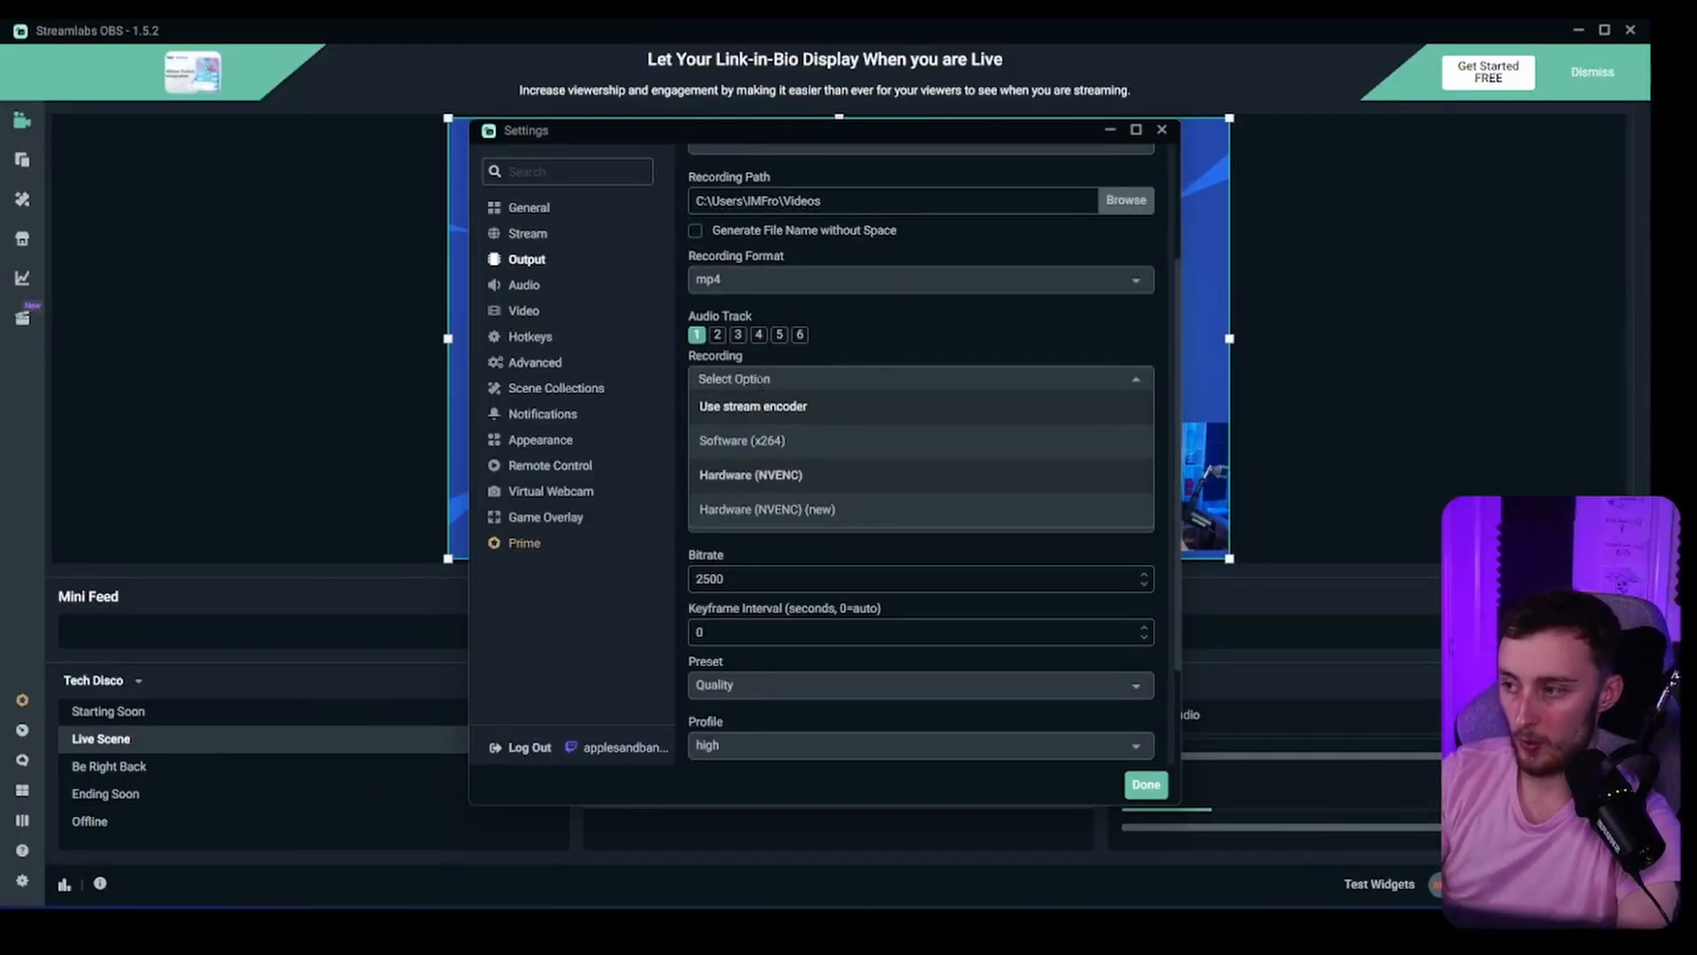
click(799, 477)
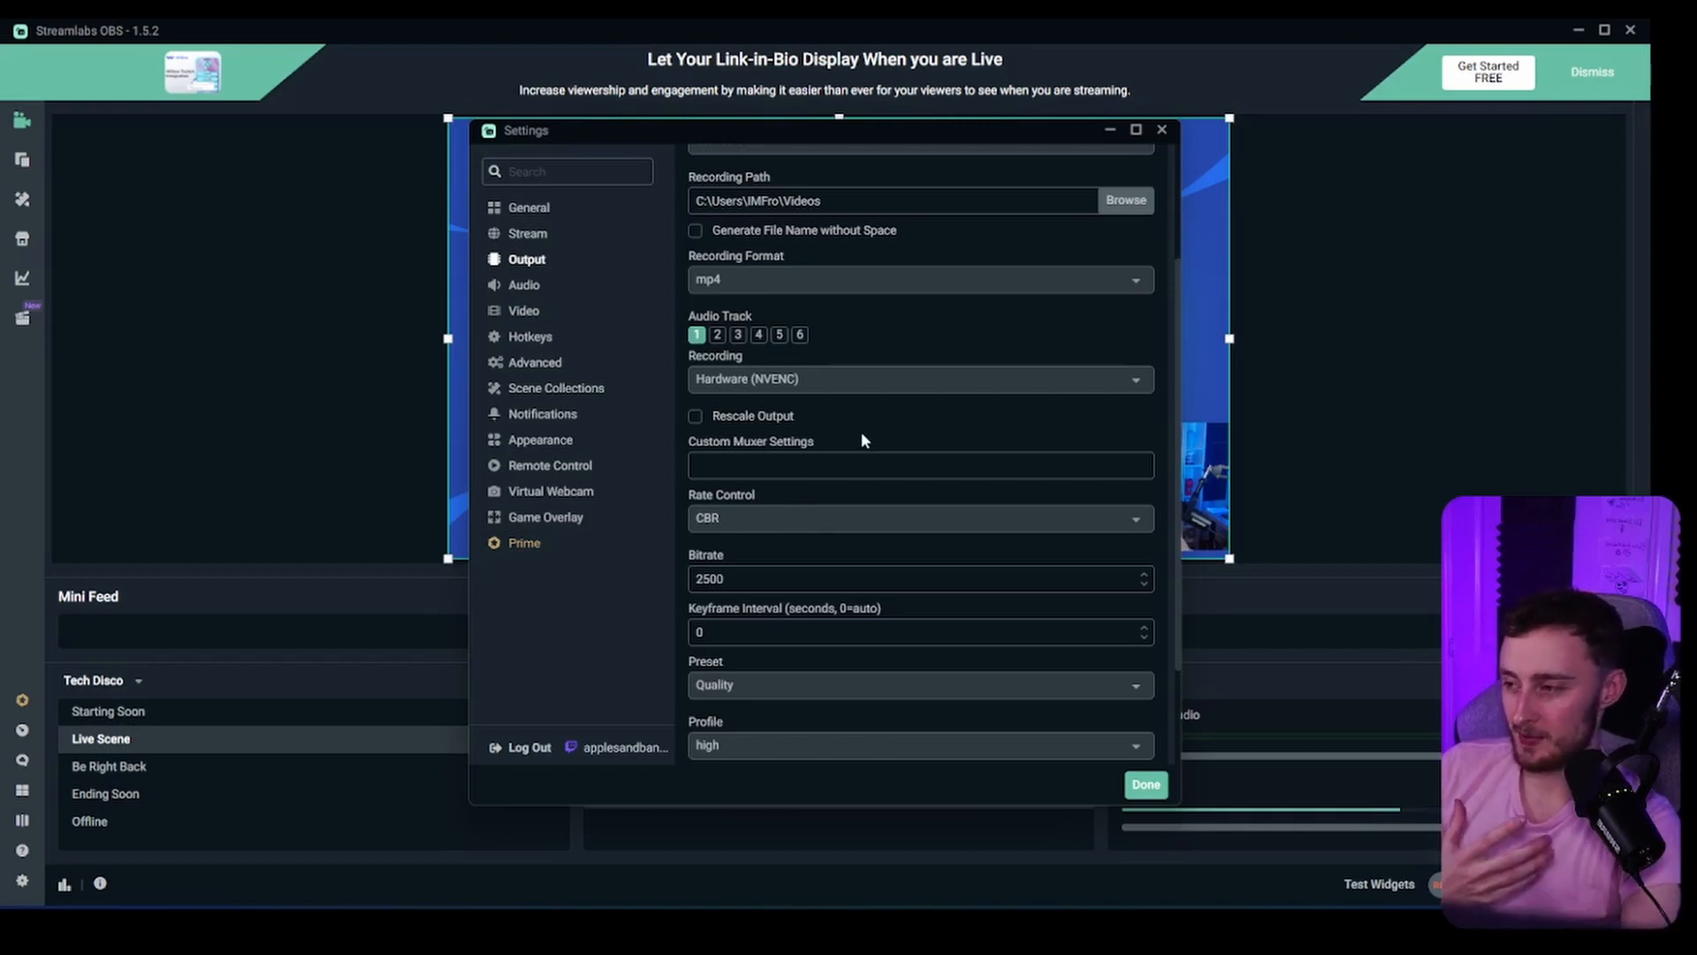
Set the recording rate control to CQP with a CQ level of 17.
scroll(778, 438, down, 1)
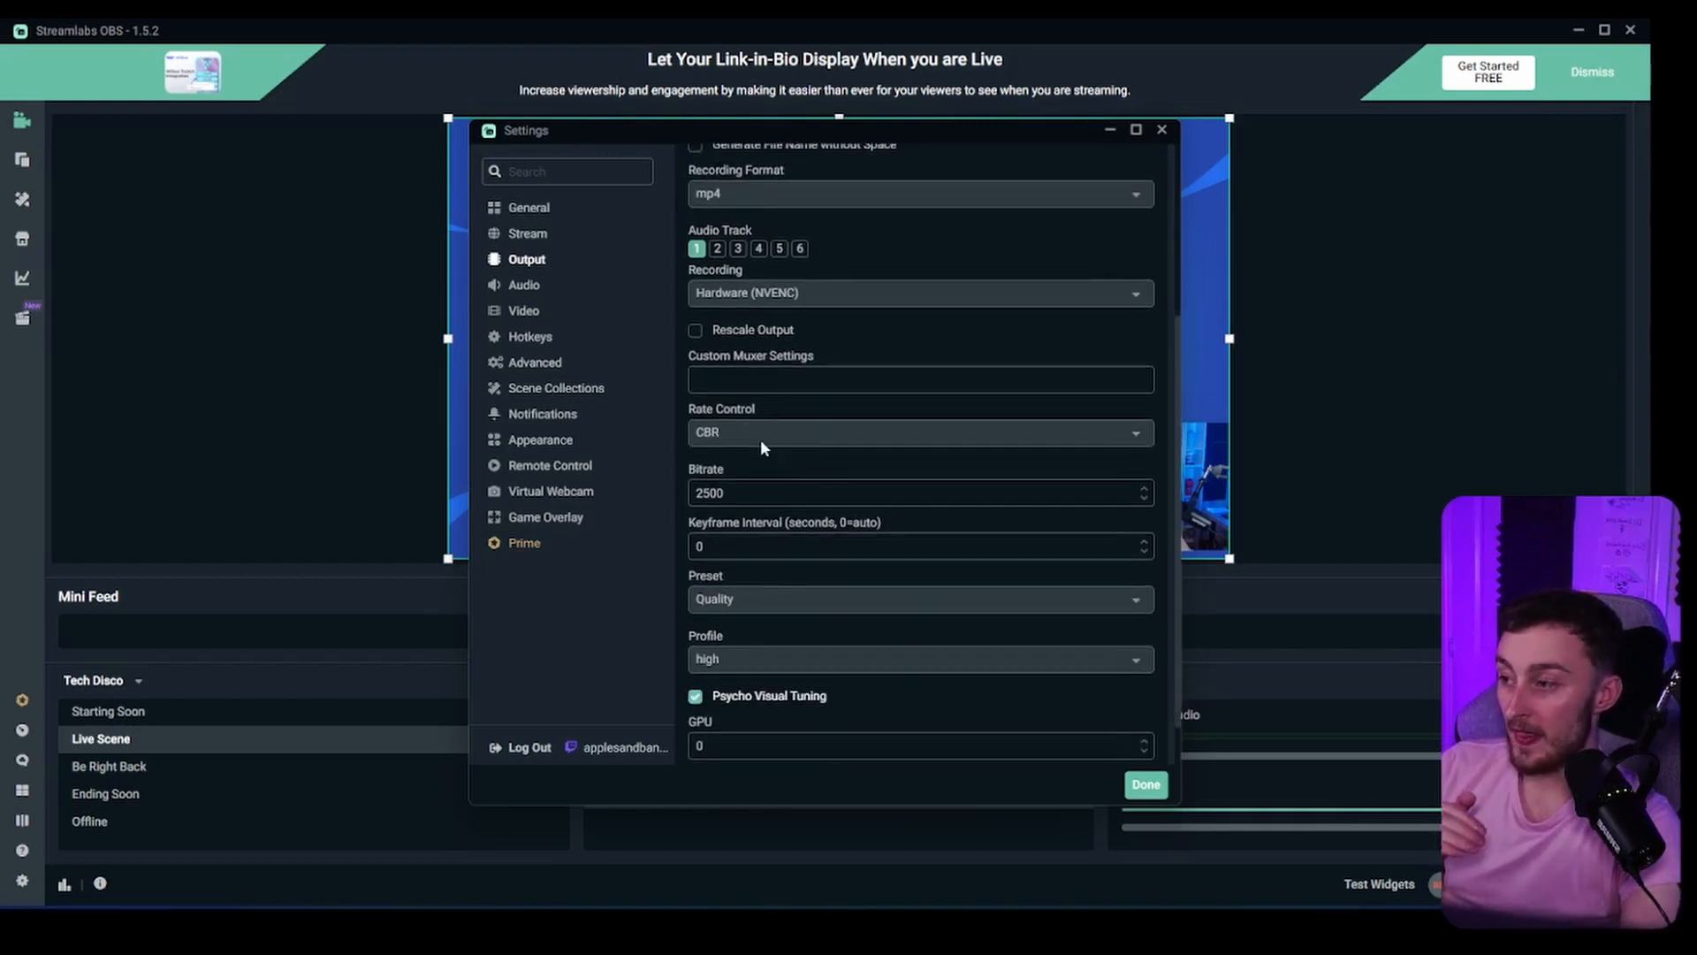
click(762, 434)
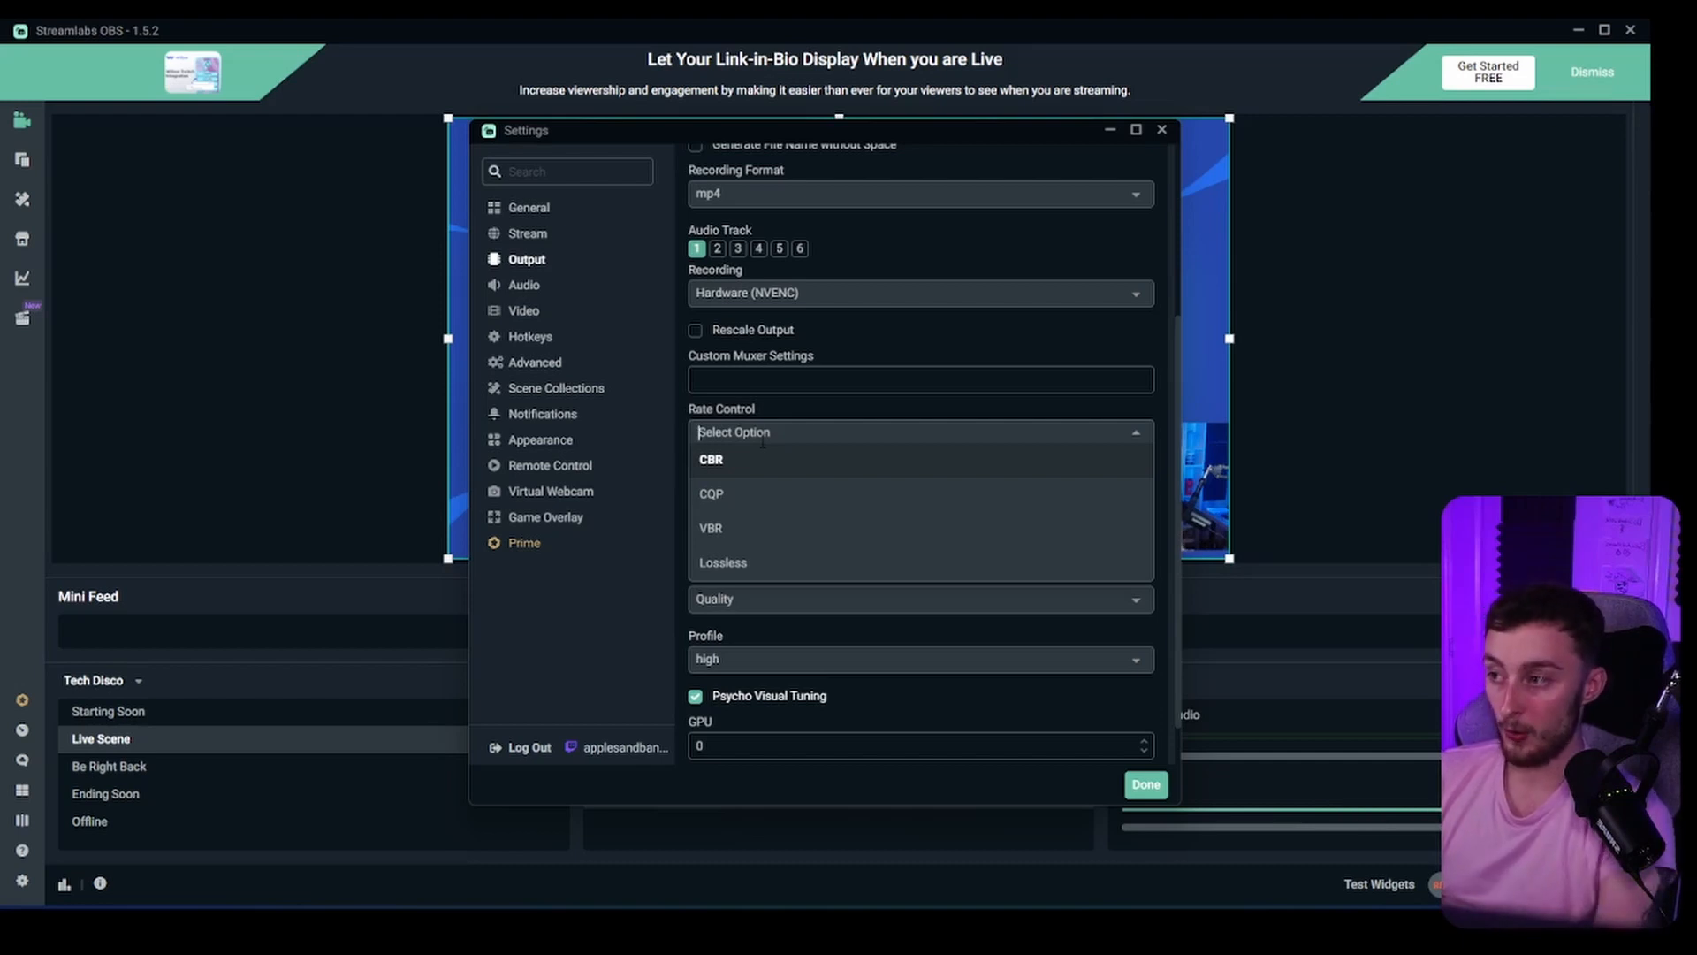
click(745, 493)
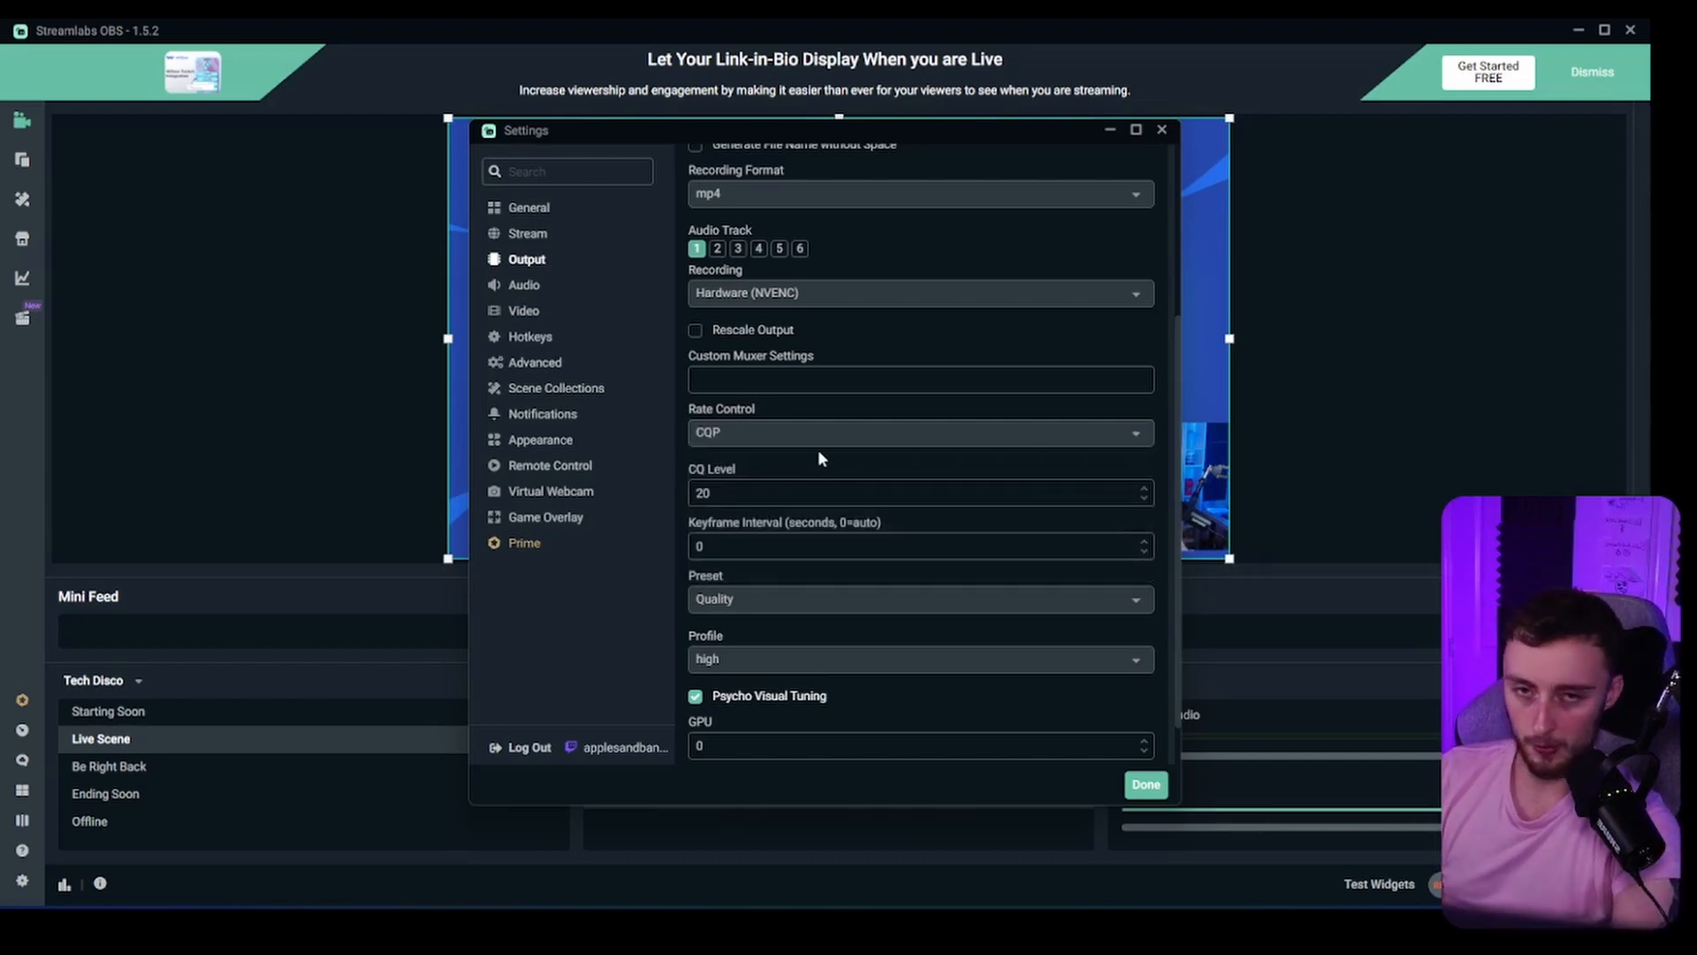
click(774, 437)
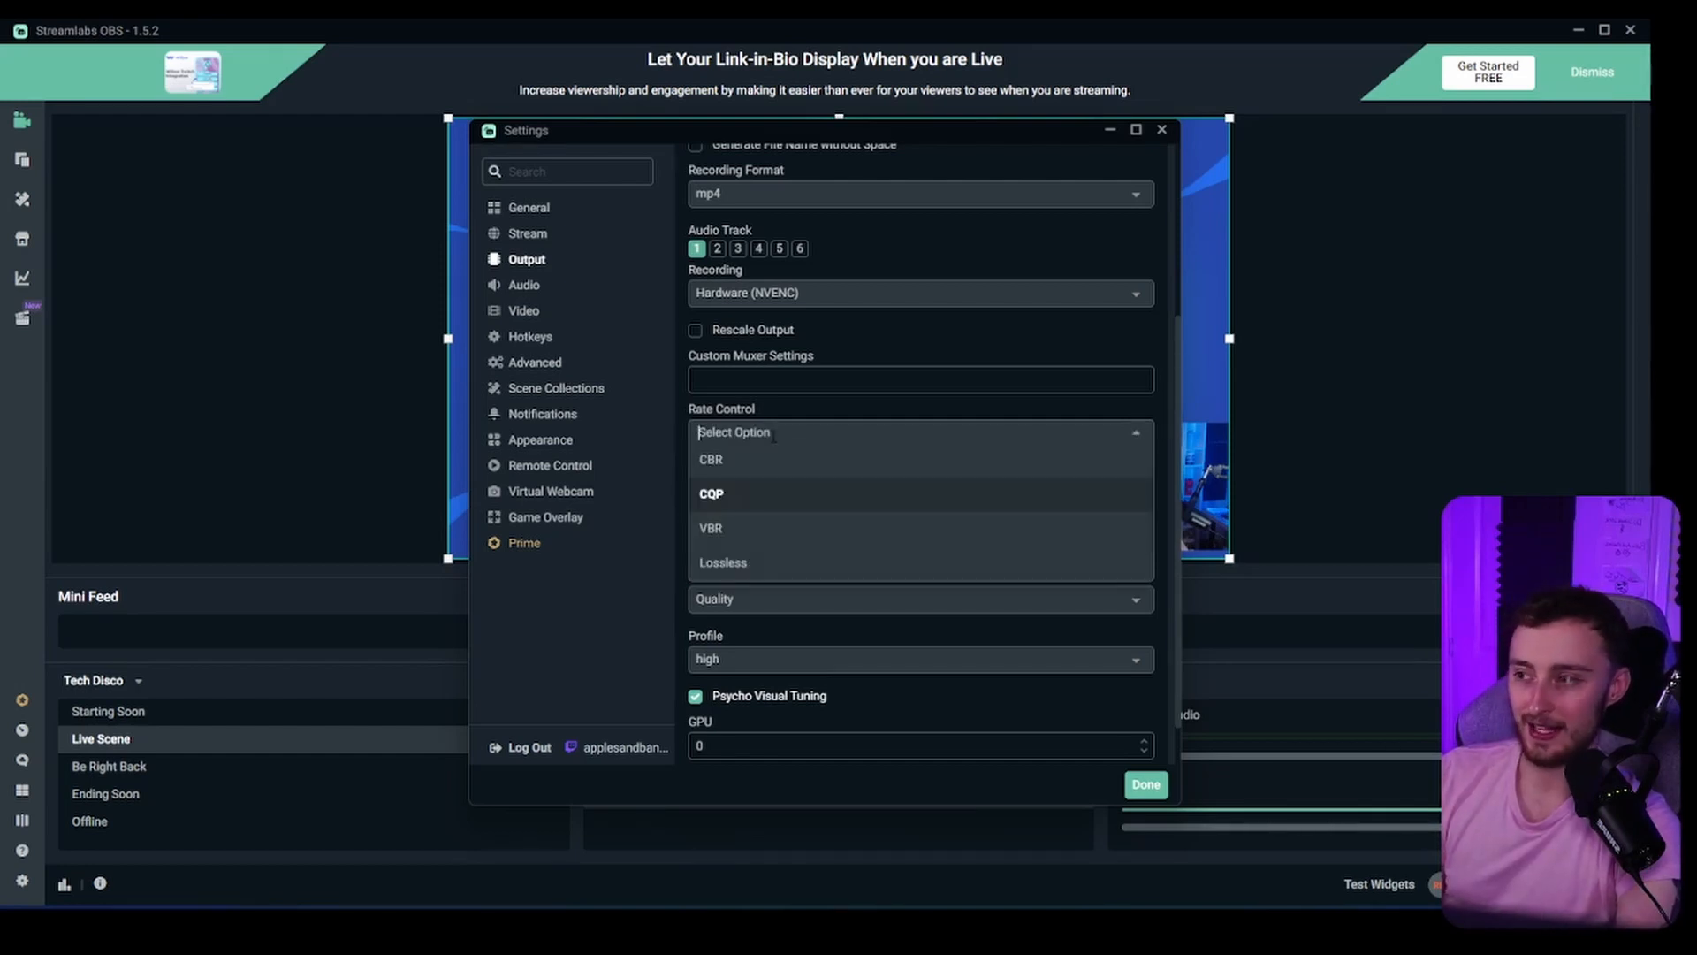
click(734, 493)
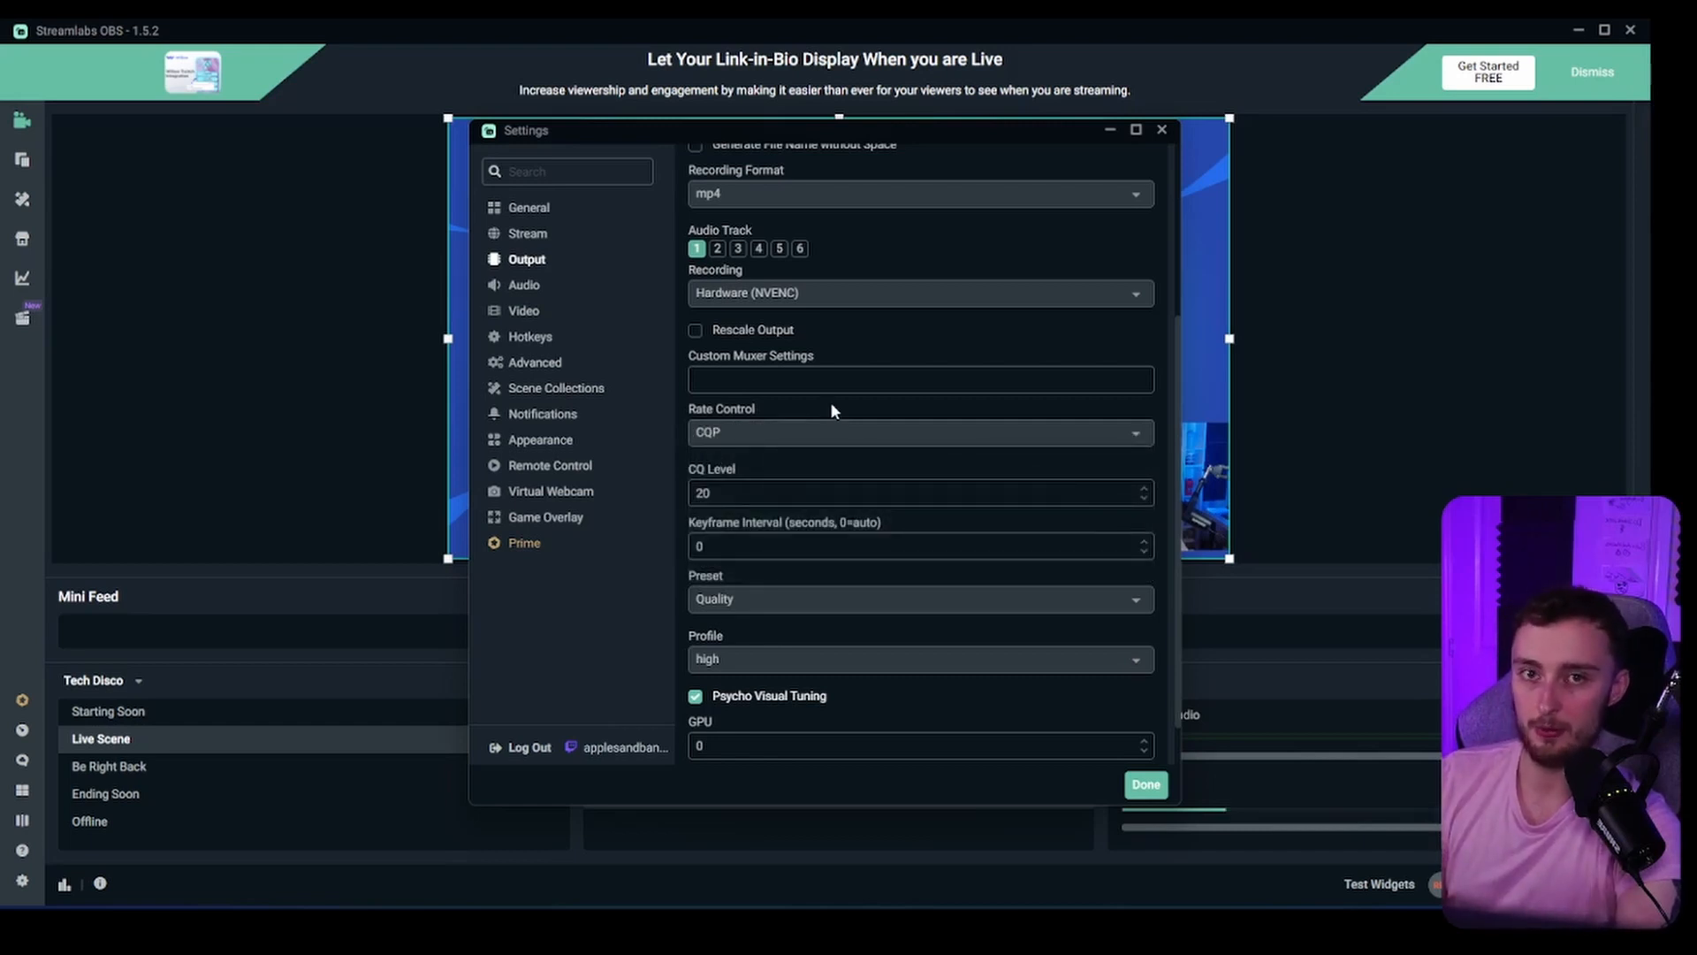
scroll(824, 415, down, 1)
double_click(702, 438)
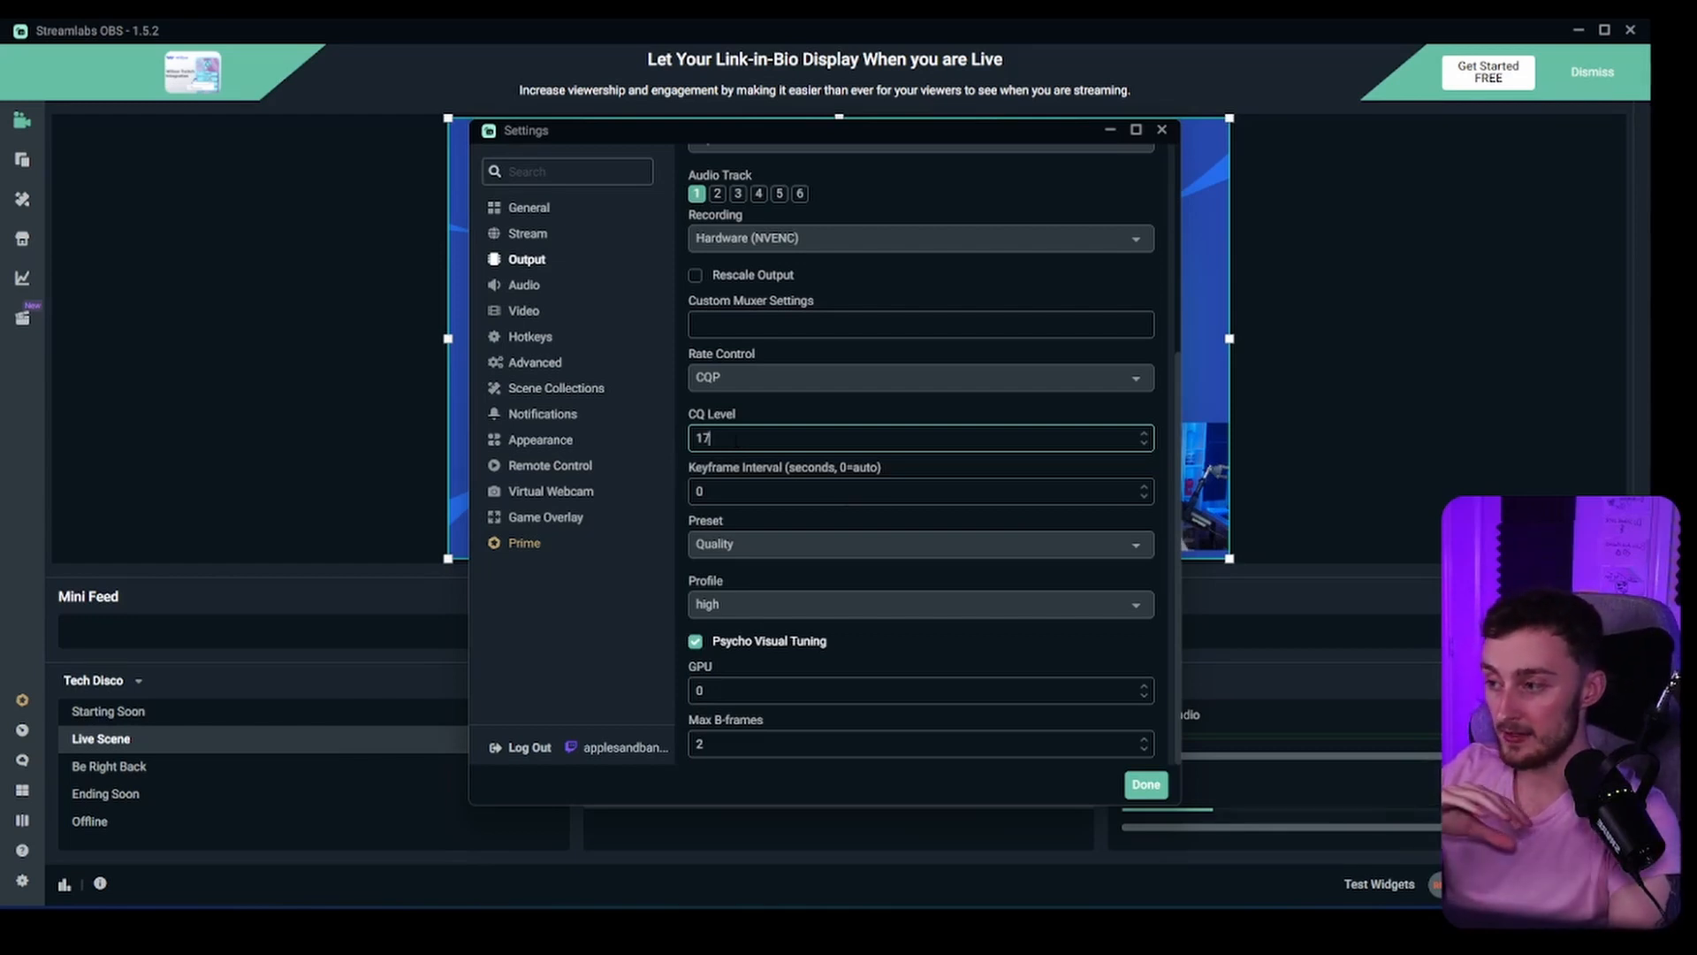
Set the recording encoder preset to Max Quality and look over the remaining recording settings.
click(778, 550)
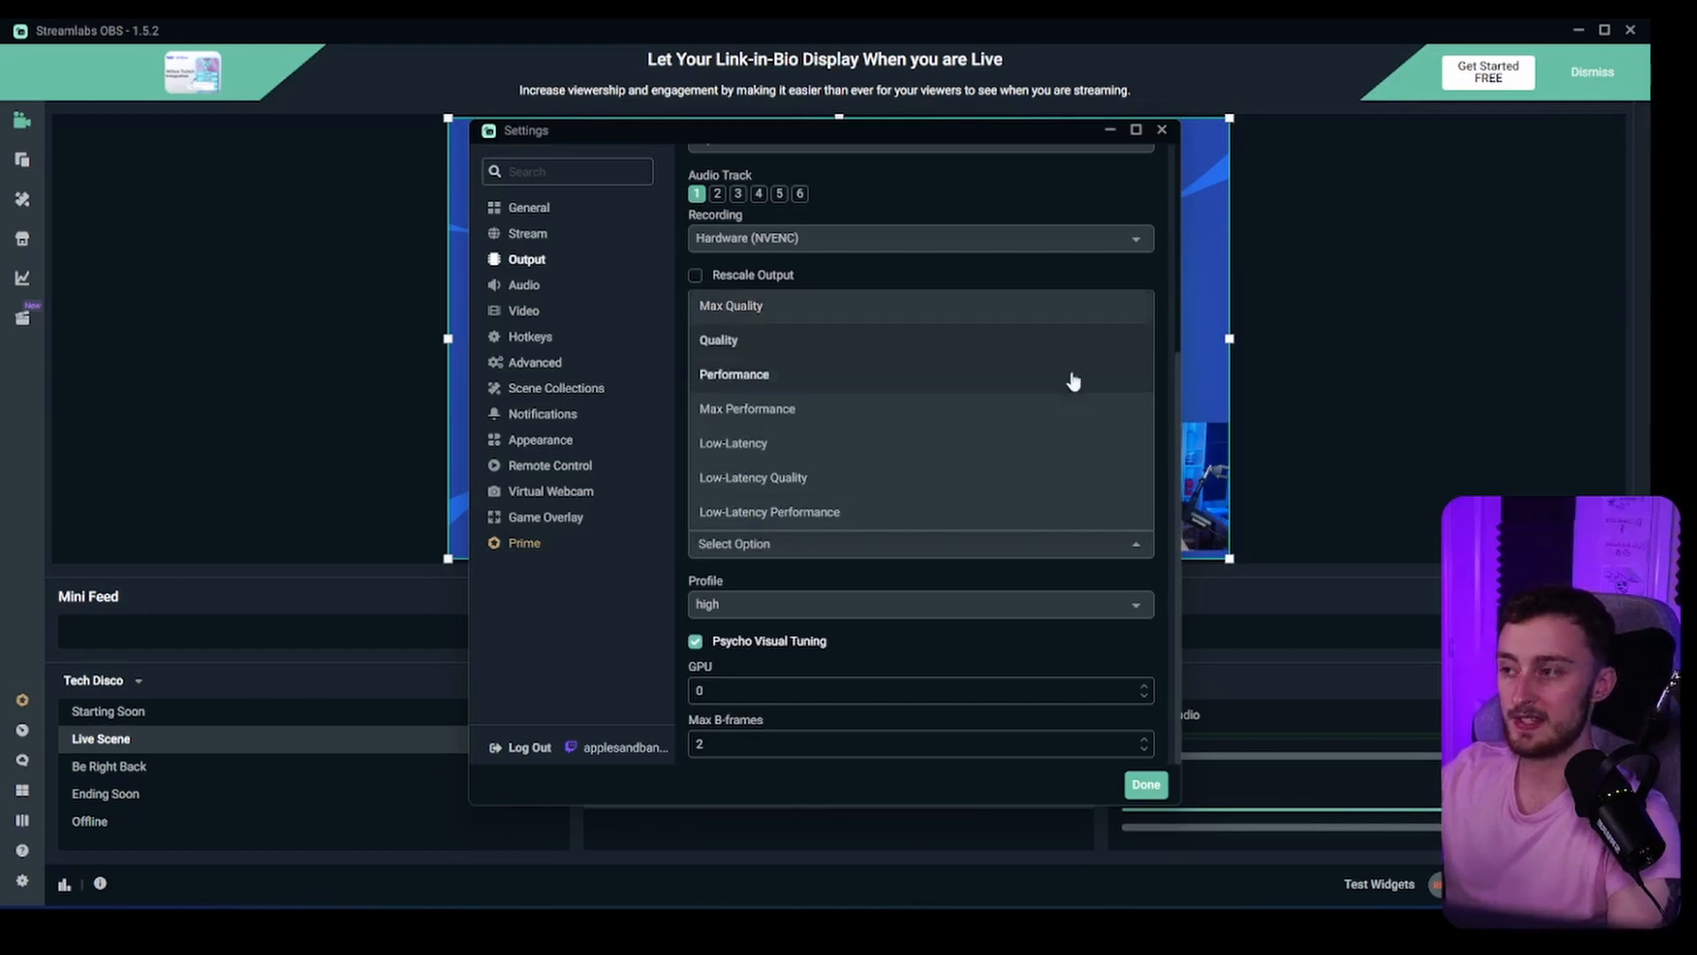
click(751, 309)
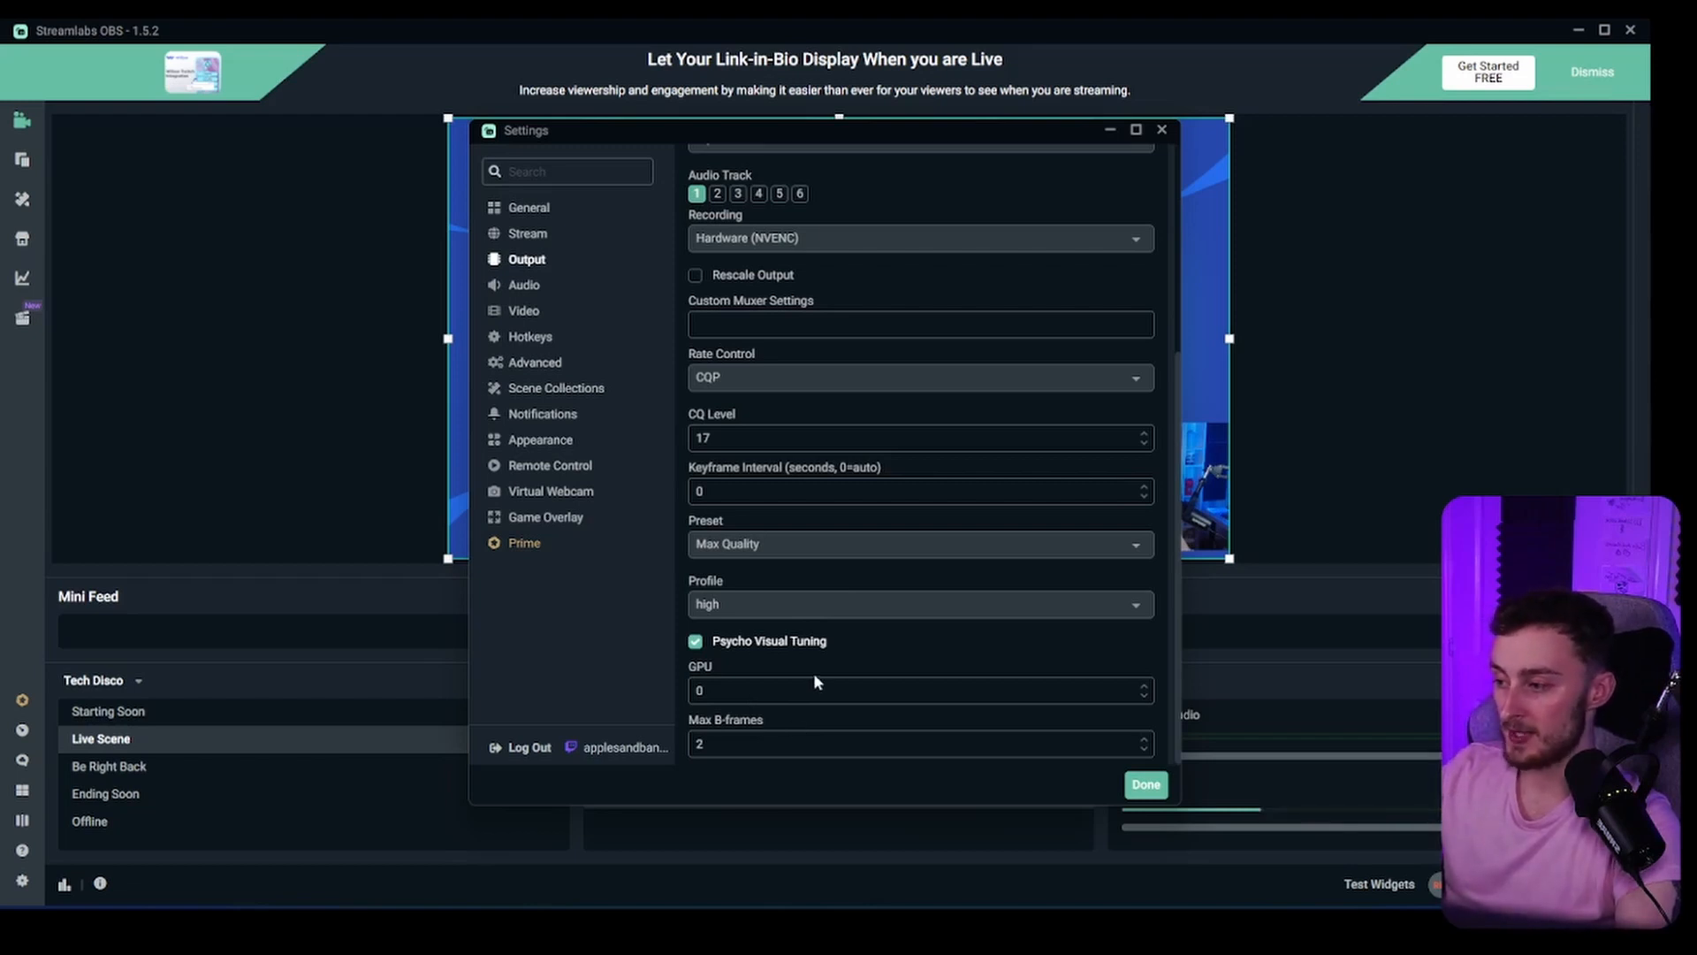
scroll(831, 681, up, 5)
scroll(883, 557, down, 5)
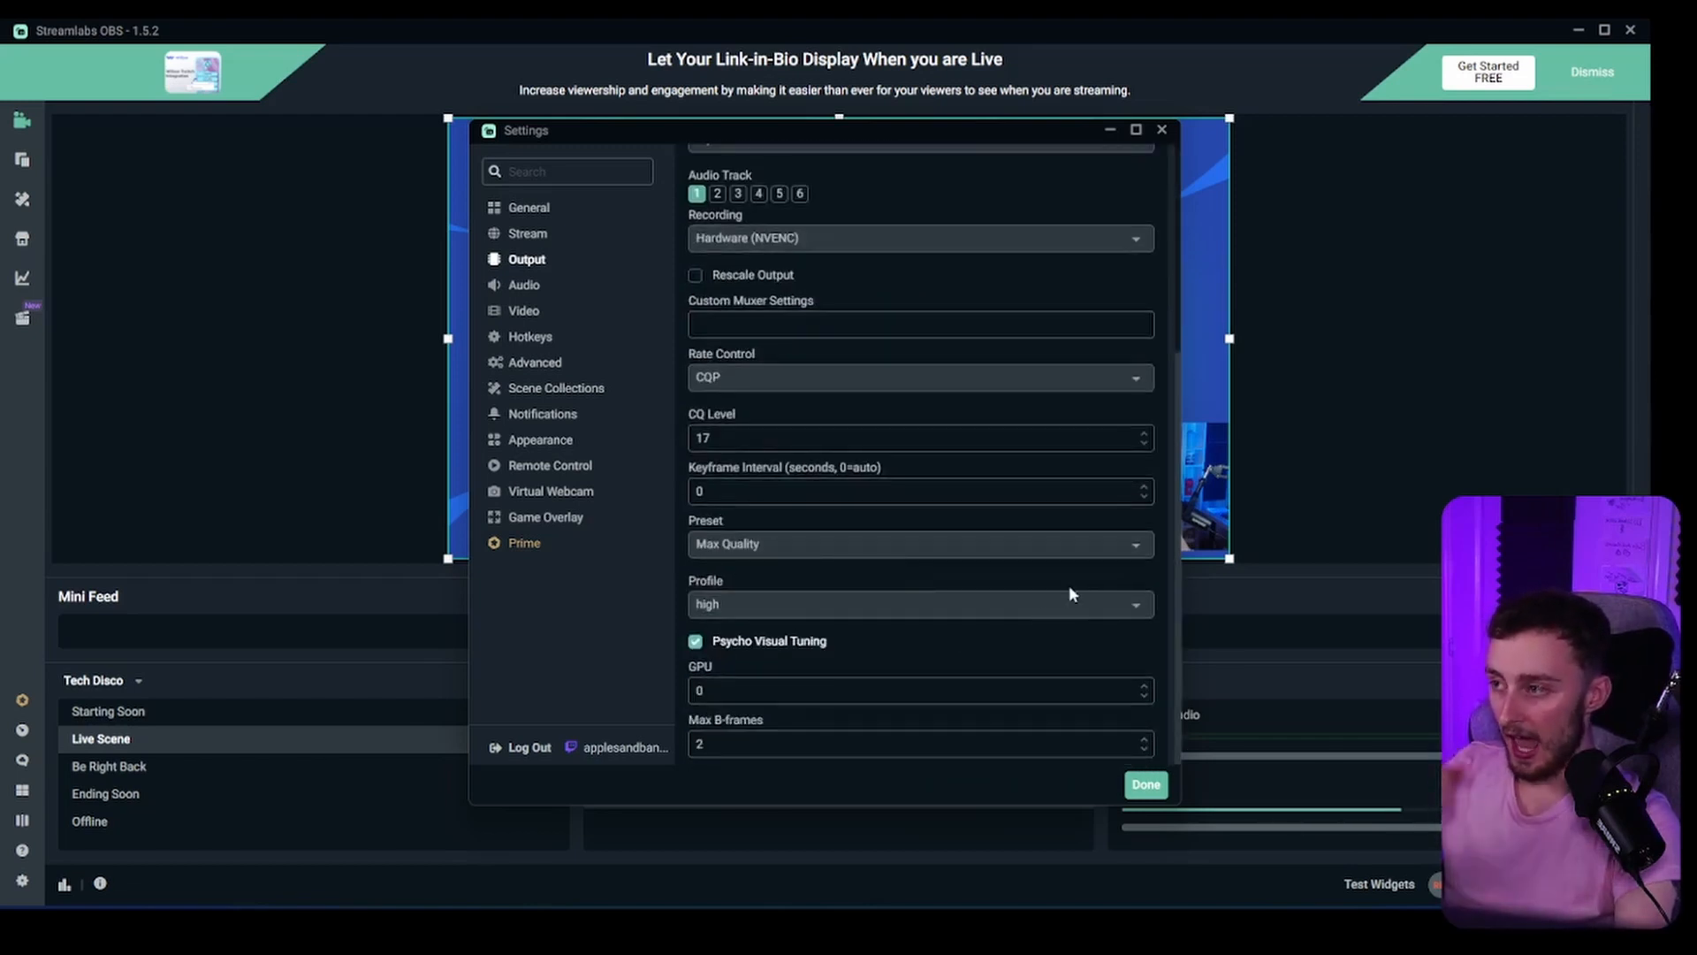
scroll(1001, 660, up, 5)
scroll(913, 585, down, 1)
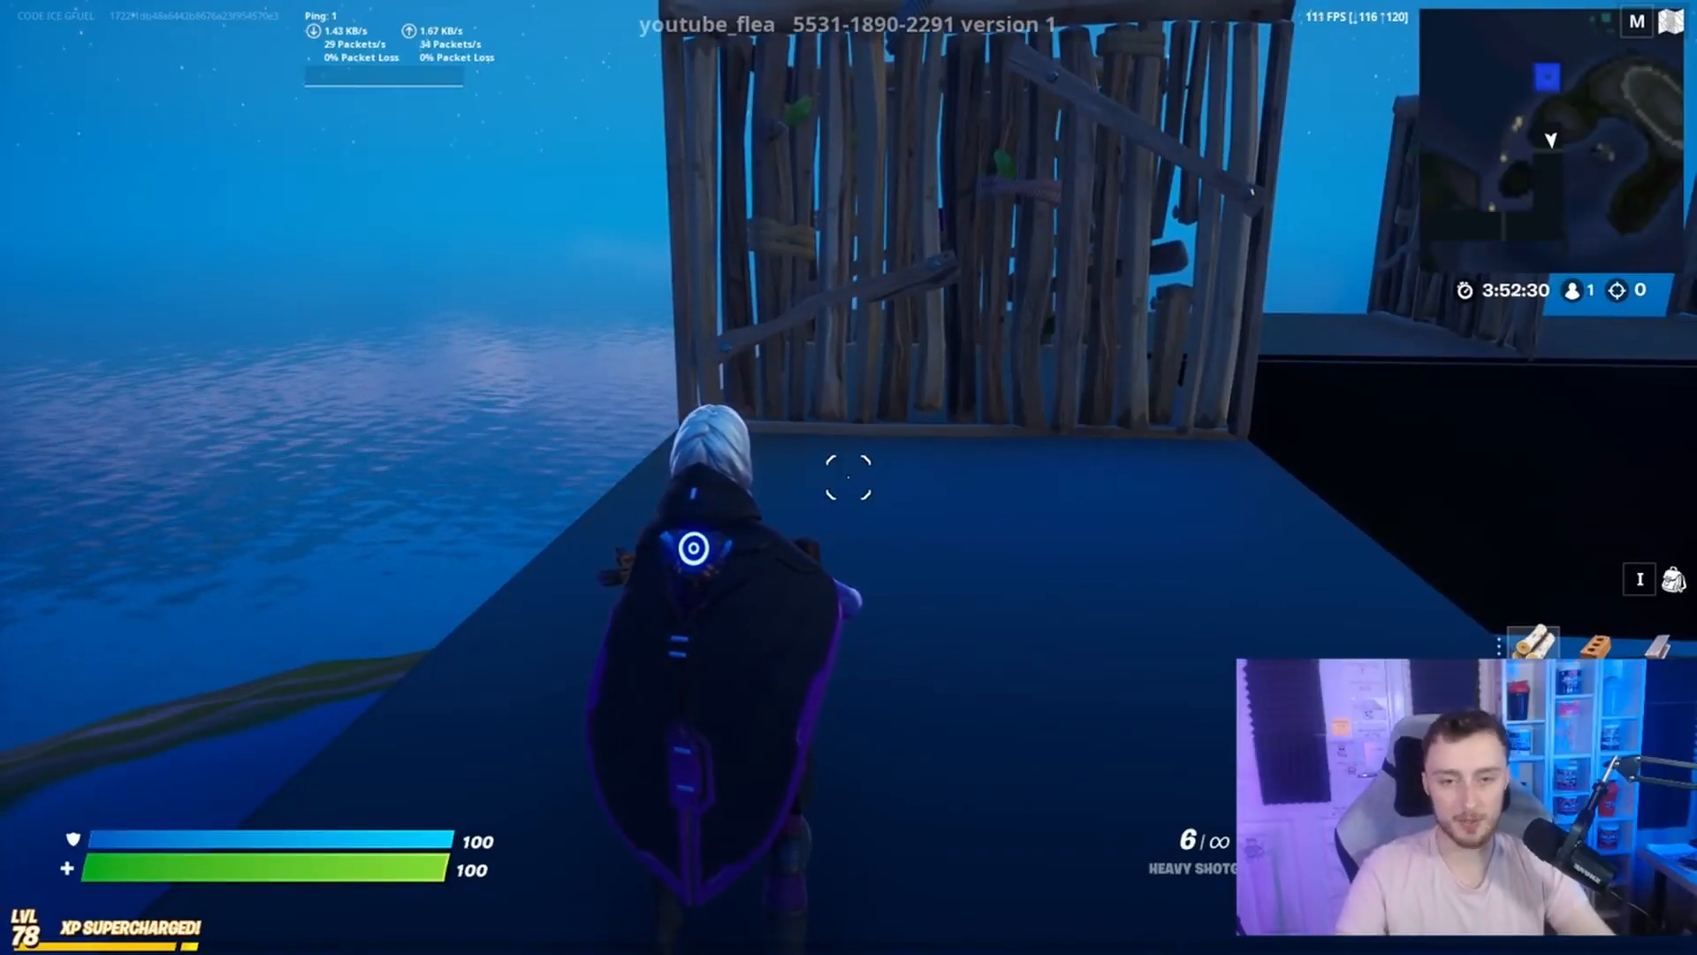
key(w)
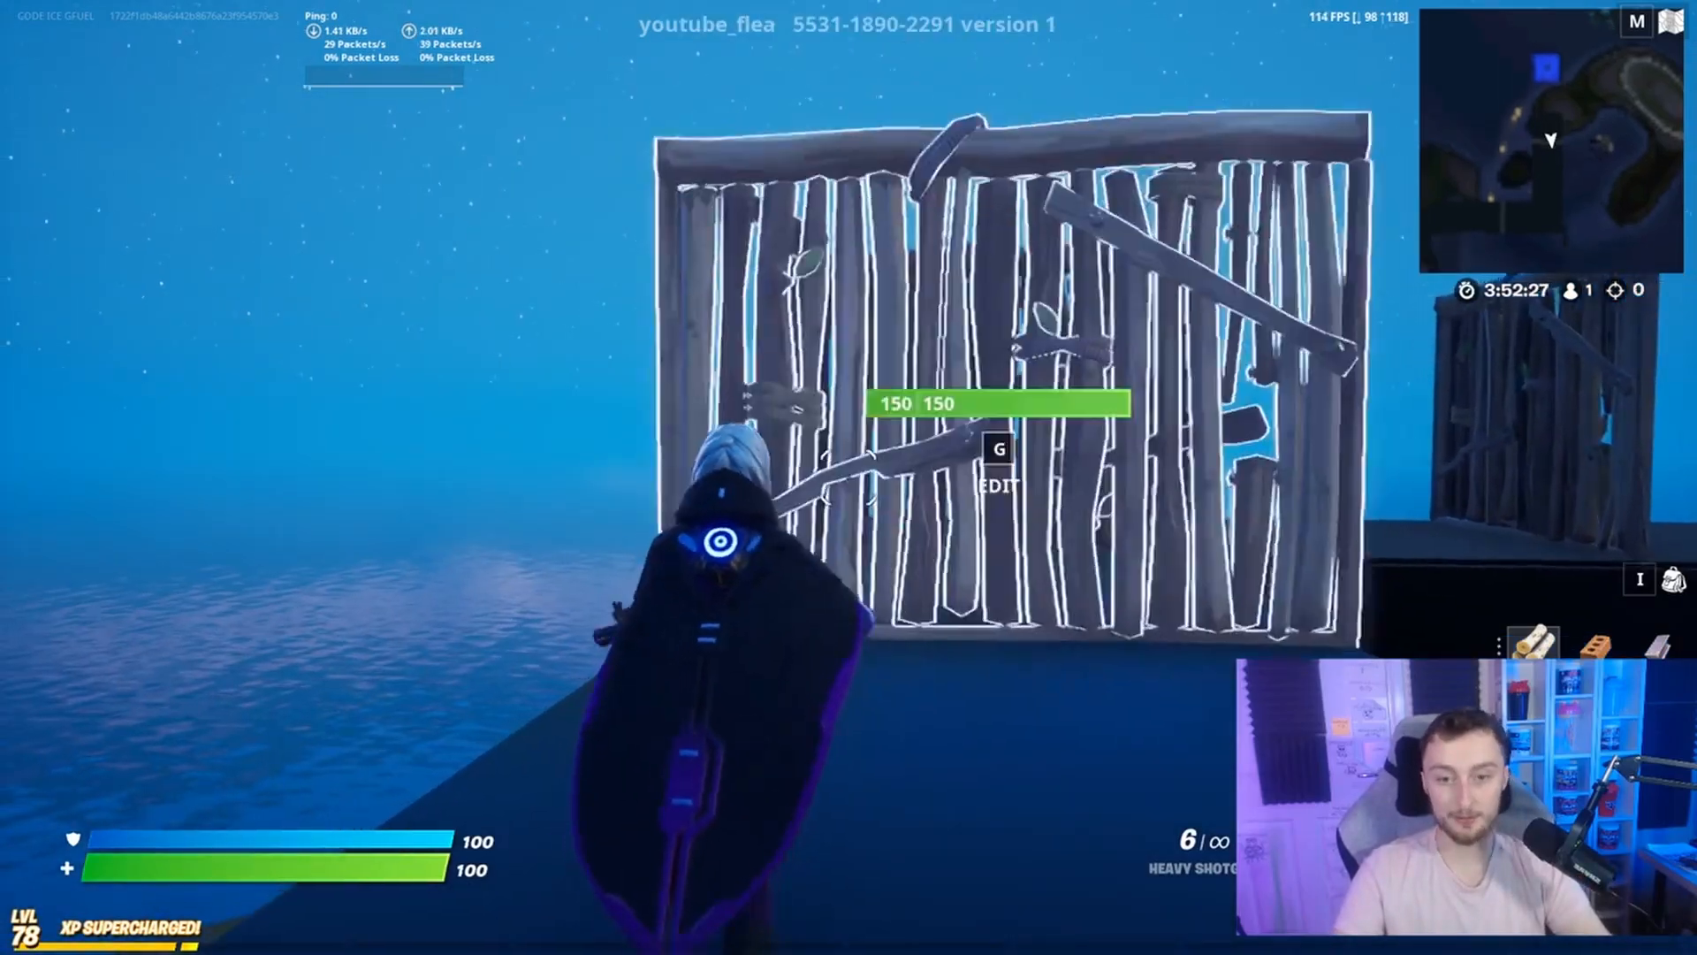
key(g)
click(848, 477)
key(g)
key(g)
click(848, 478)
key(g)
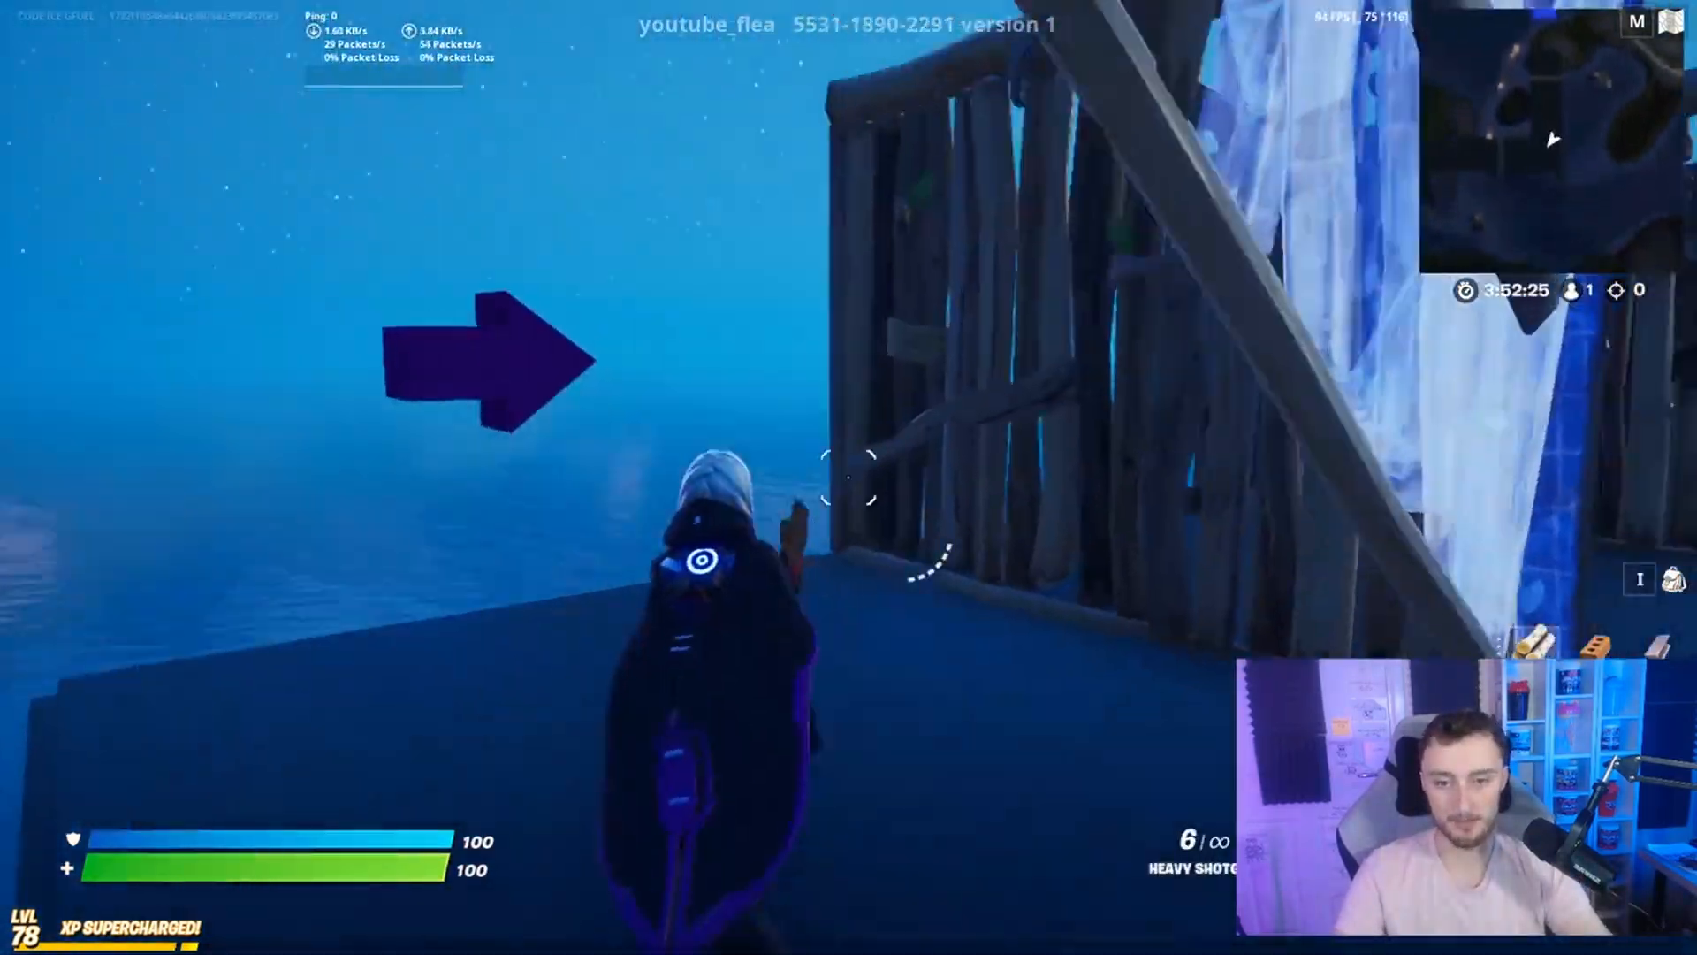
key(g)
right_click(848, 477)
click(848, 477)
key(g)
key(q)
key(q)
key(x)
click(849, 477)
key(z)
click(849, 477)
key(c)
click(848, 478)
key(q)
key(c)
click(849, 477)
key(q)
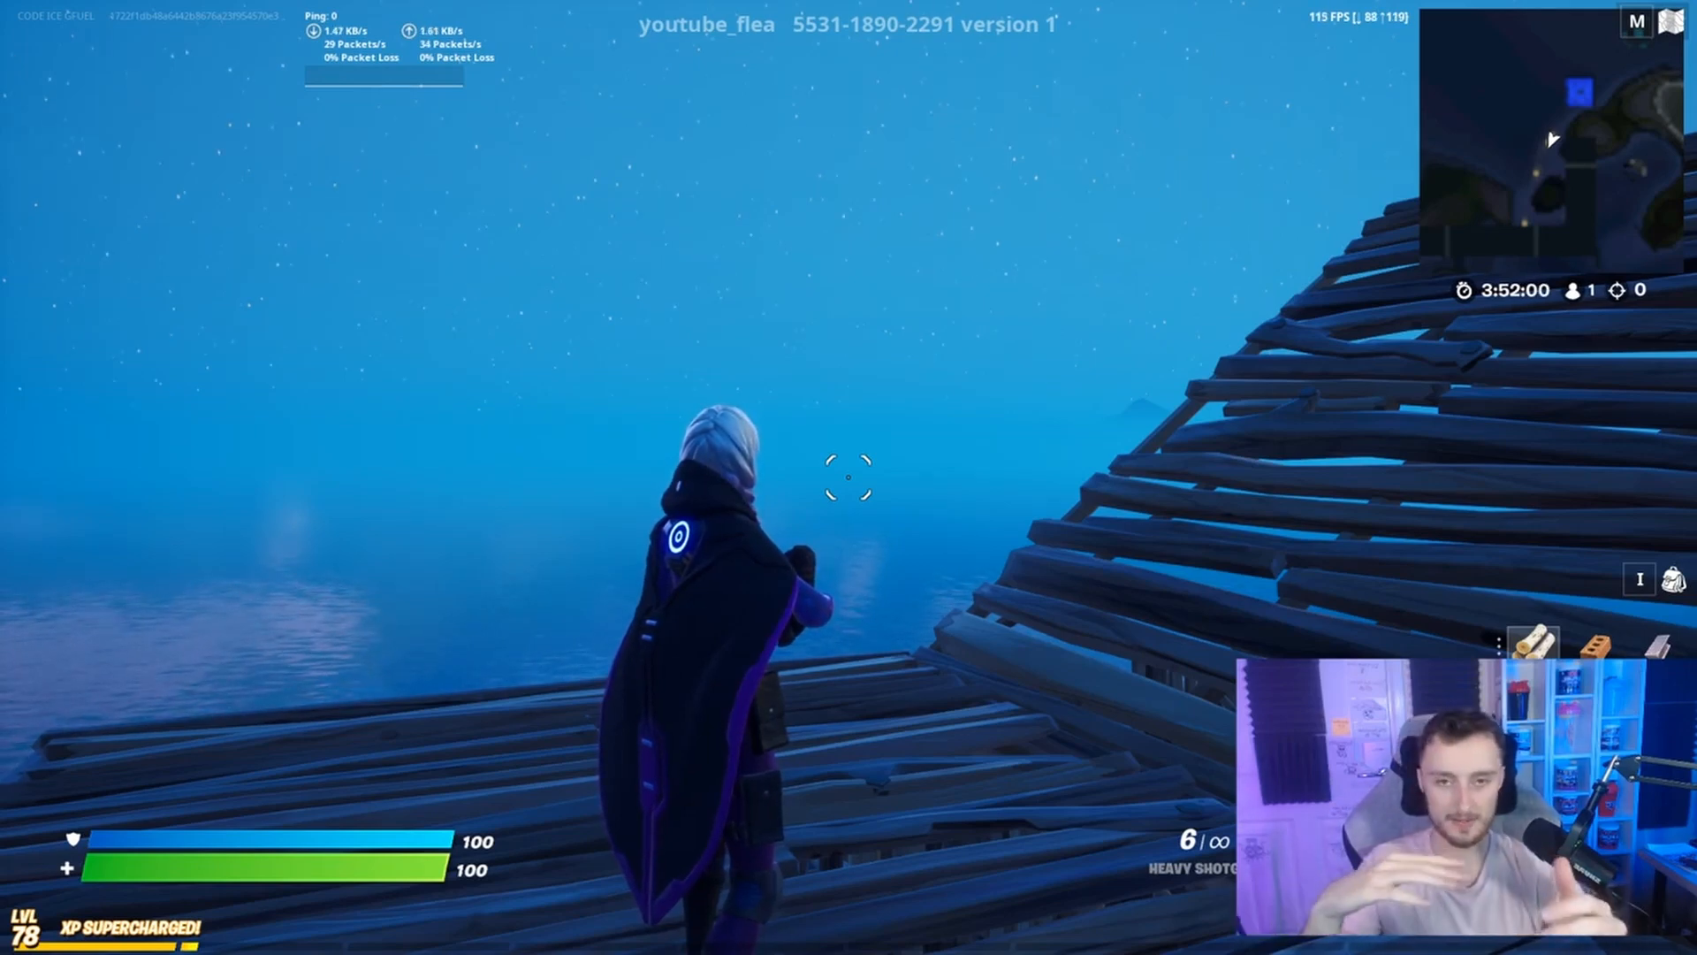
key(w)
key(z)
click(849, 478)
key(c)
click(849, 477)
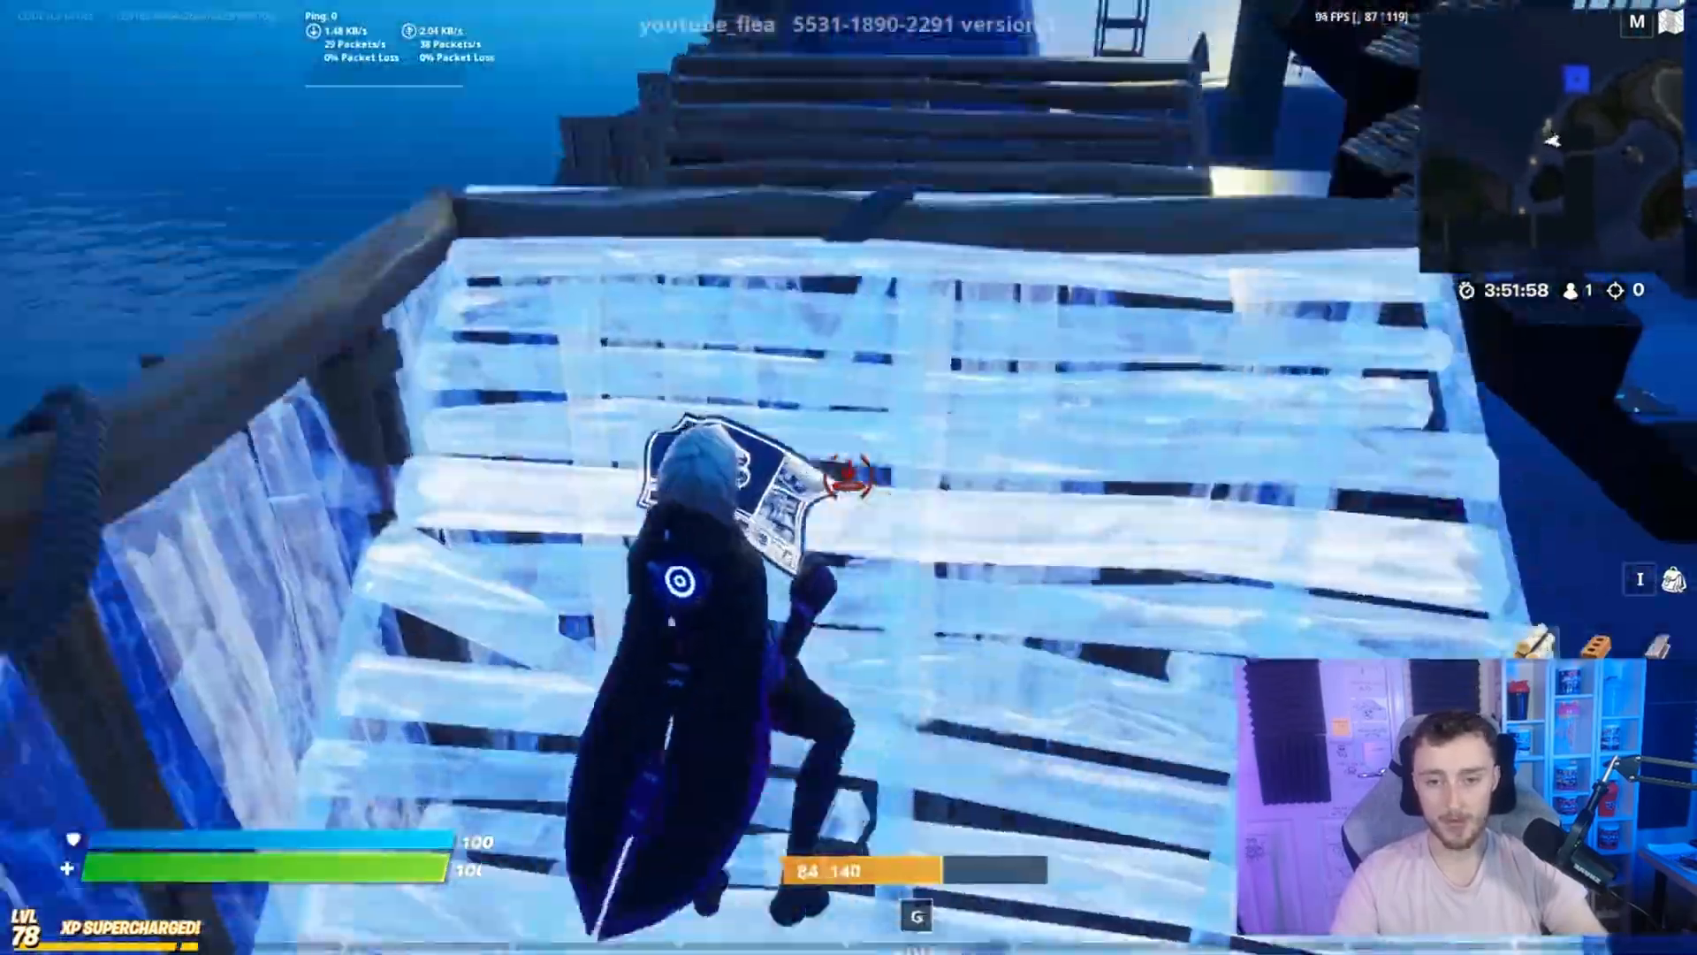
click(848, 477)
click(849, 478)
click(848, 477)
click(848, 478)
click(849, 477)
key(1)
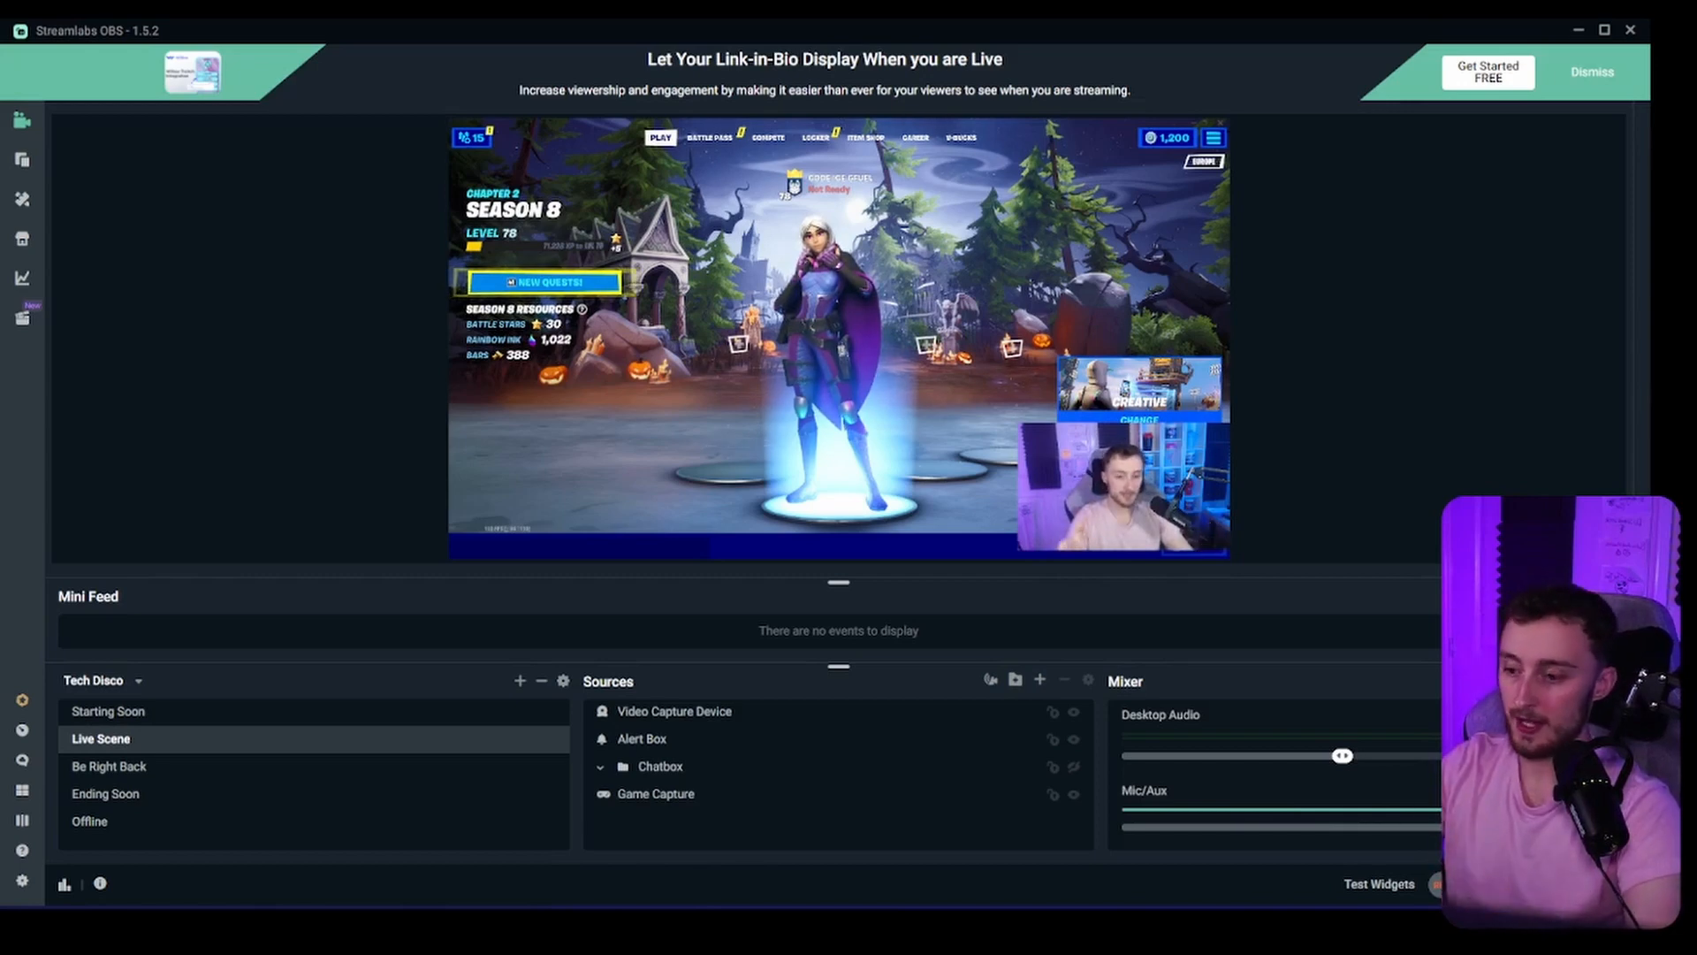
Review the audio track selection in the recording output settings, then close the settings.
click(22, 881)
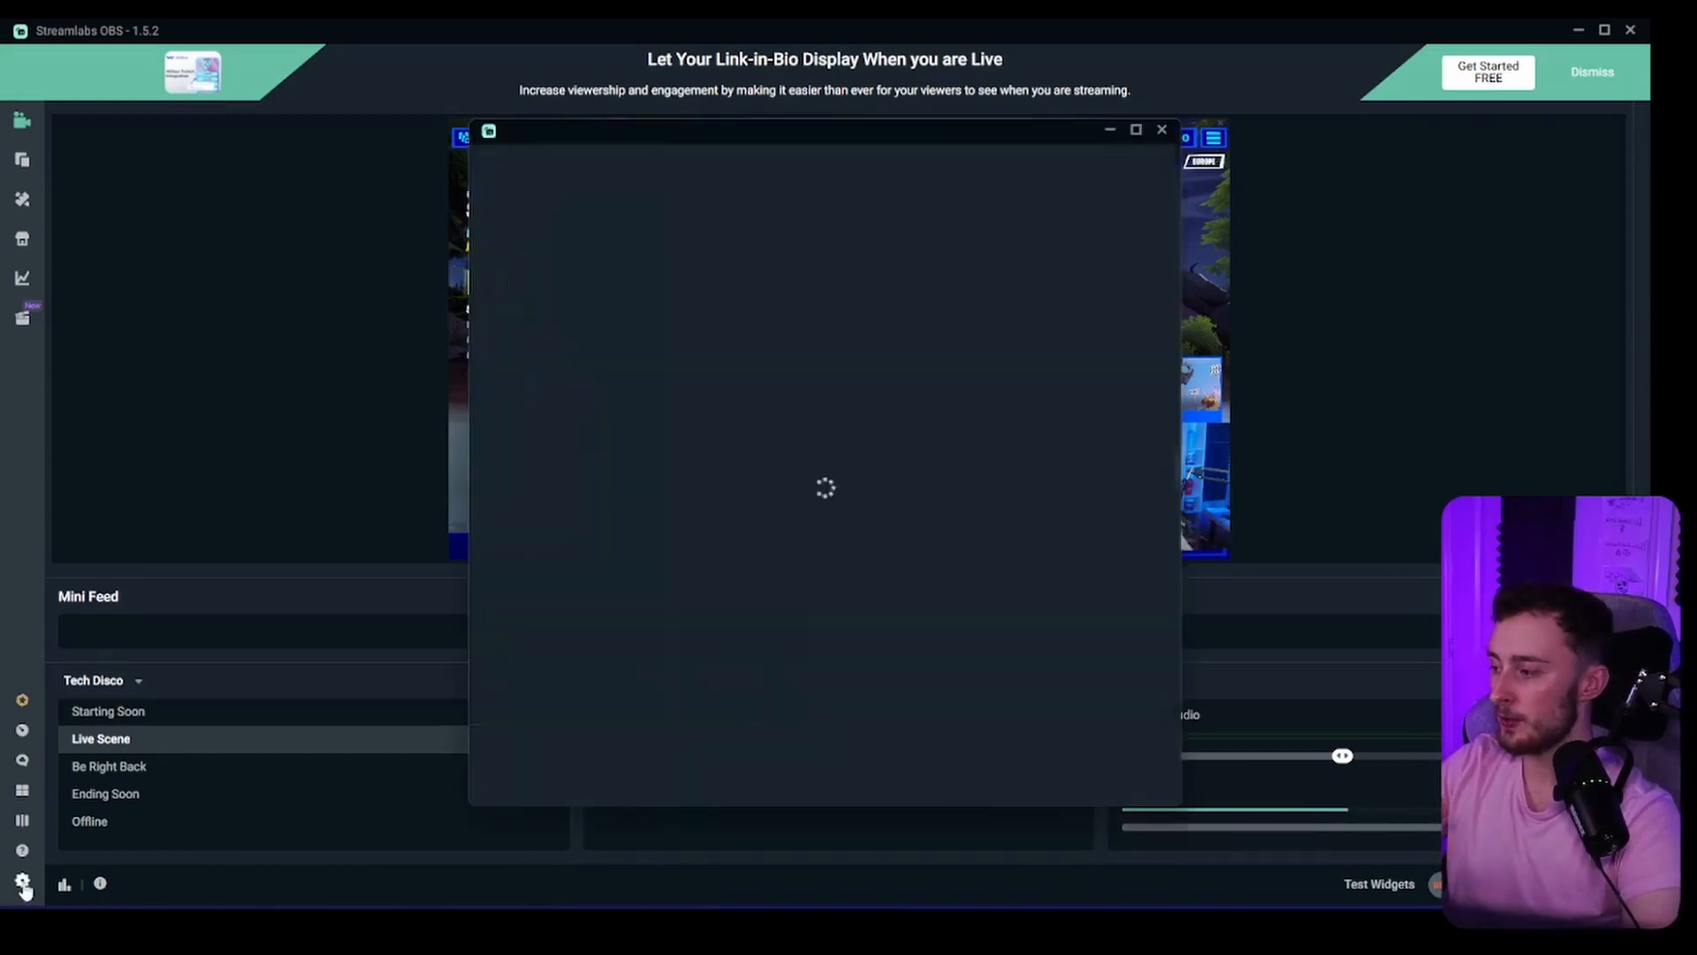
click(547, 267)
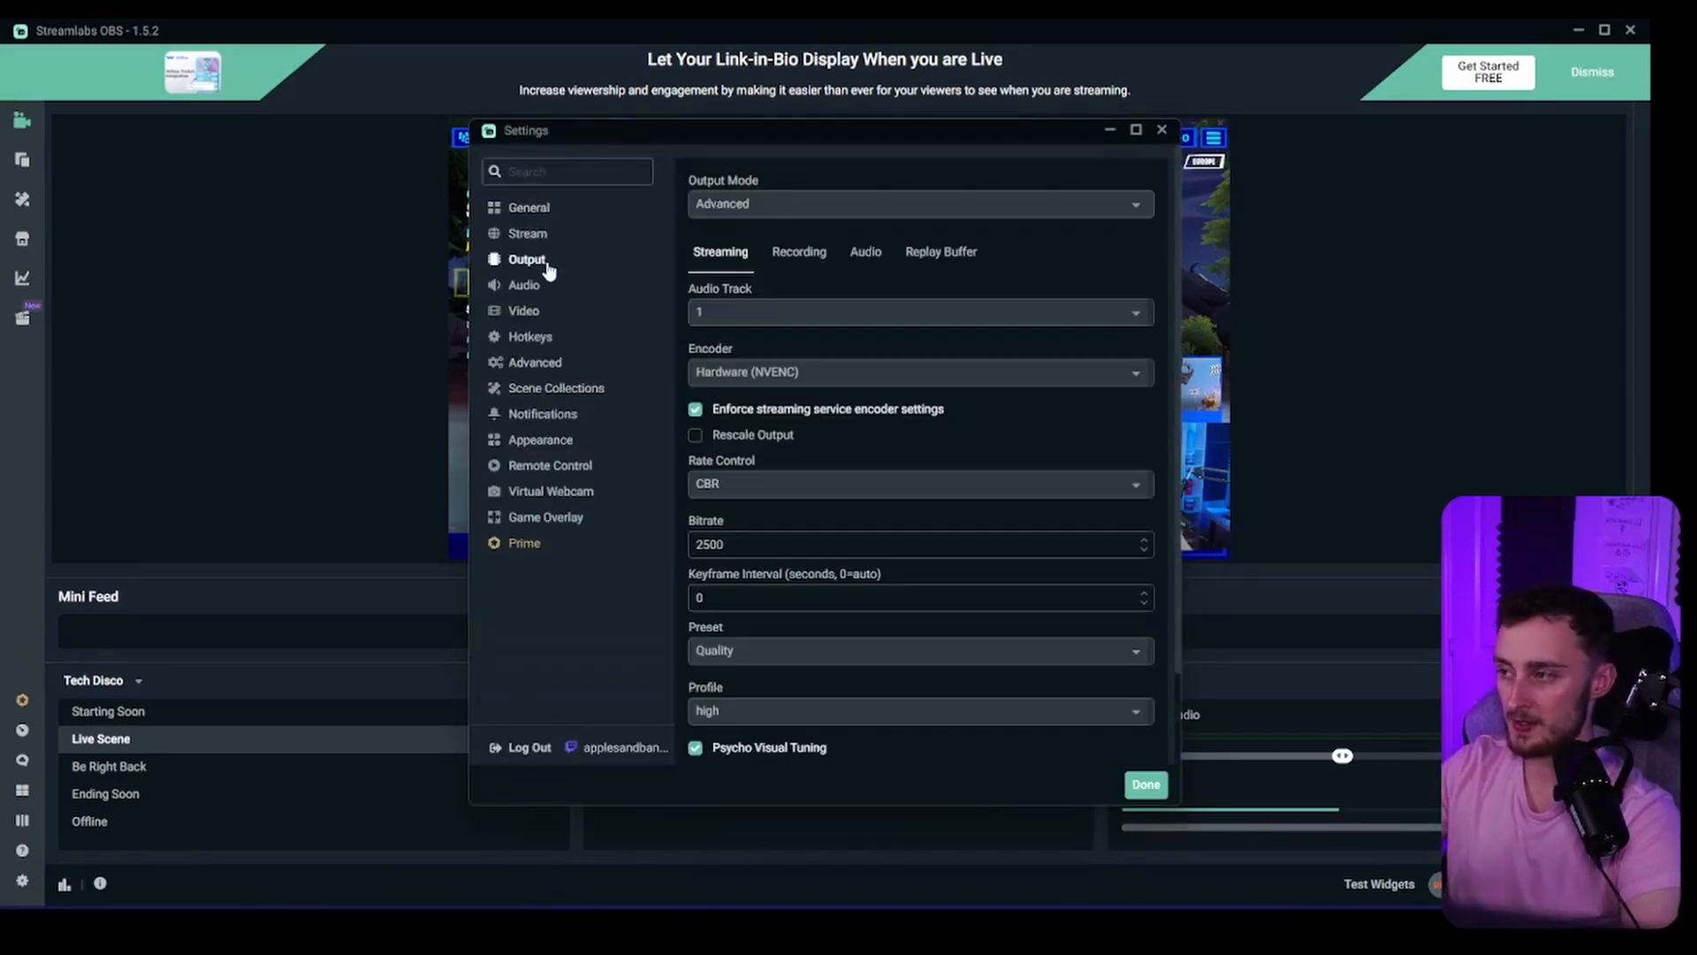
click(813, 254)
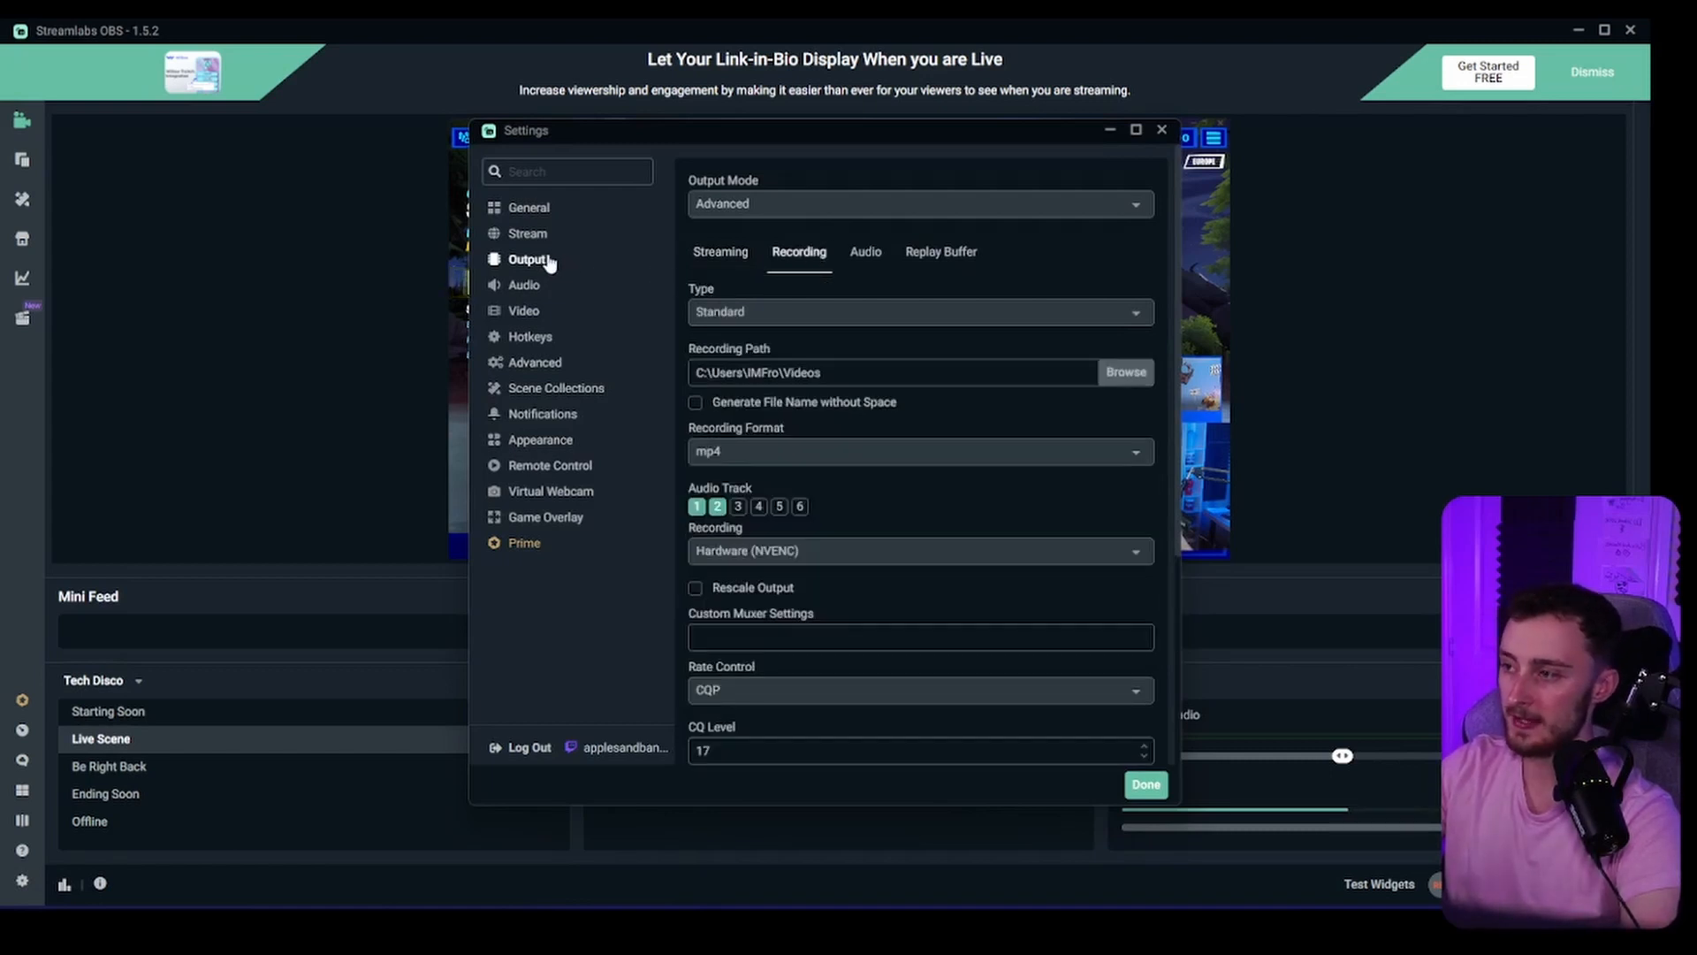
scroll(811, 439, down, 1)
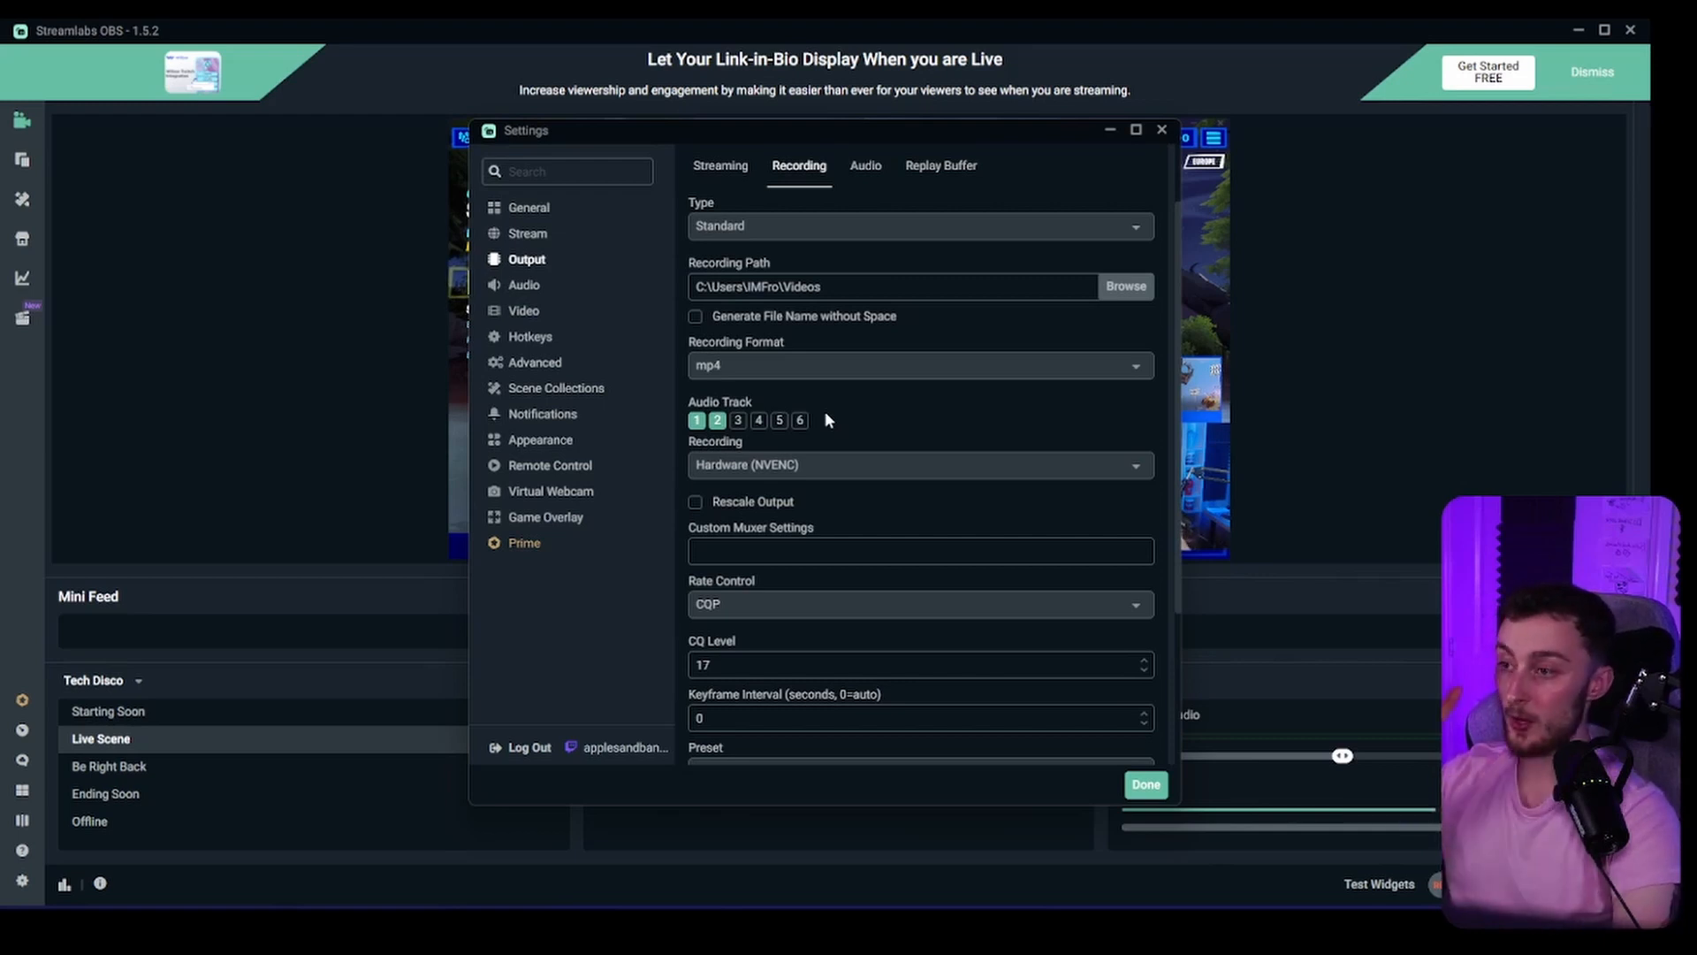
click(1163, 132)
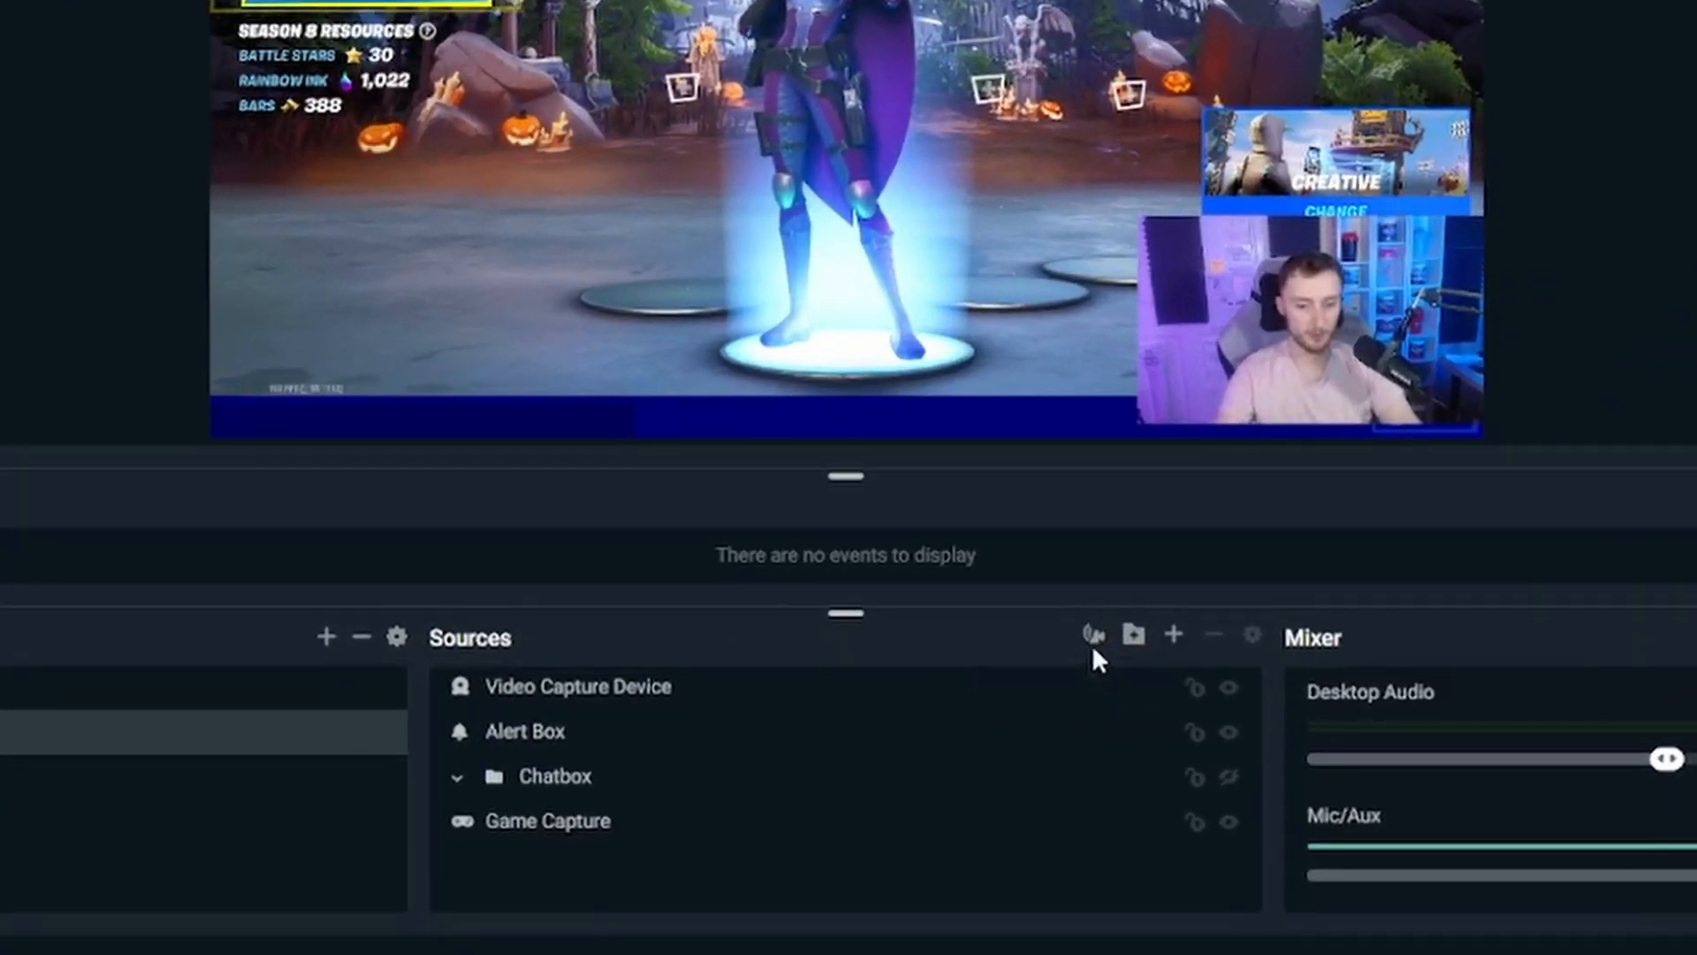
Turn on selective recording and make the Video Capture Device and Chatbox sources visible only on stream.
click(1093, 638)
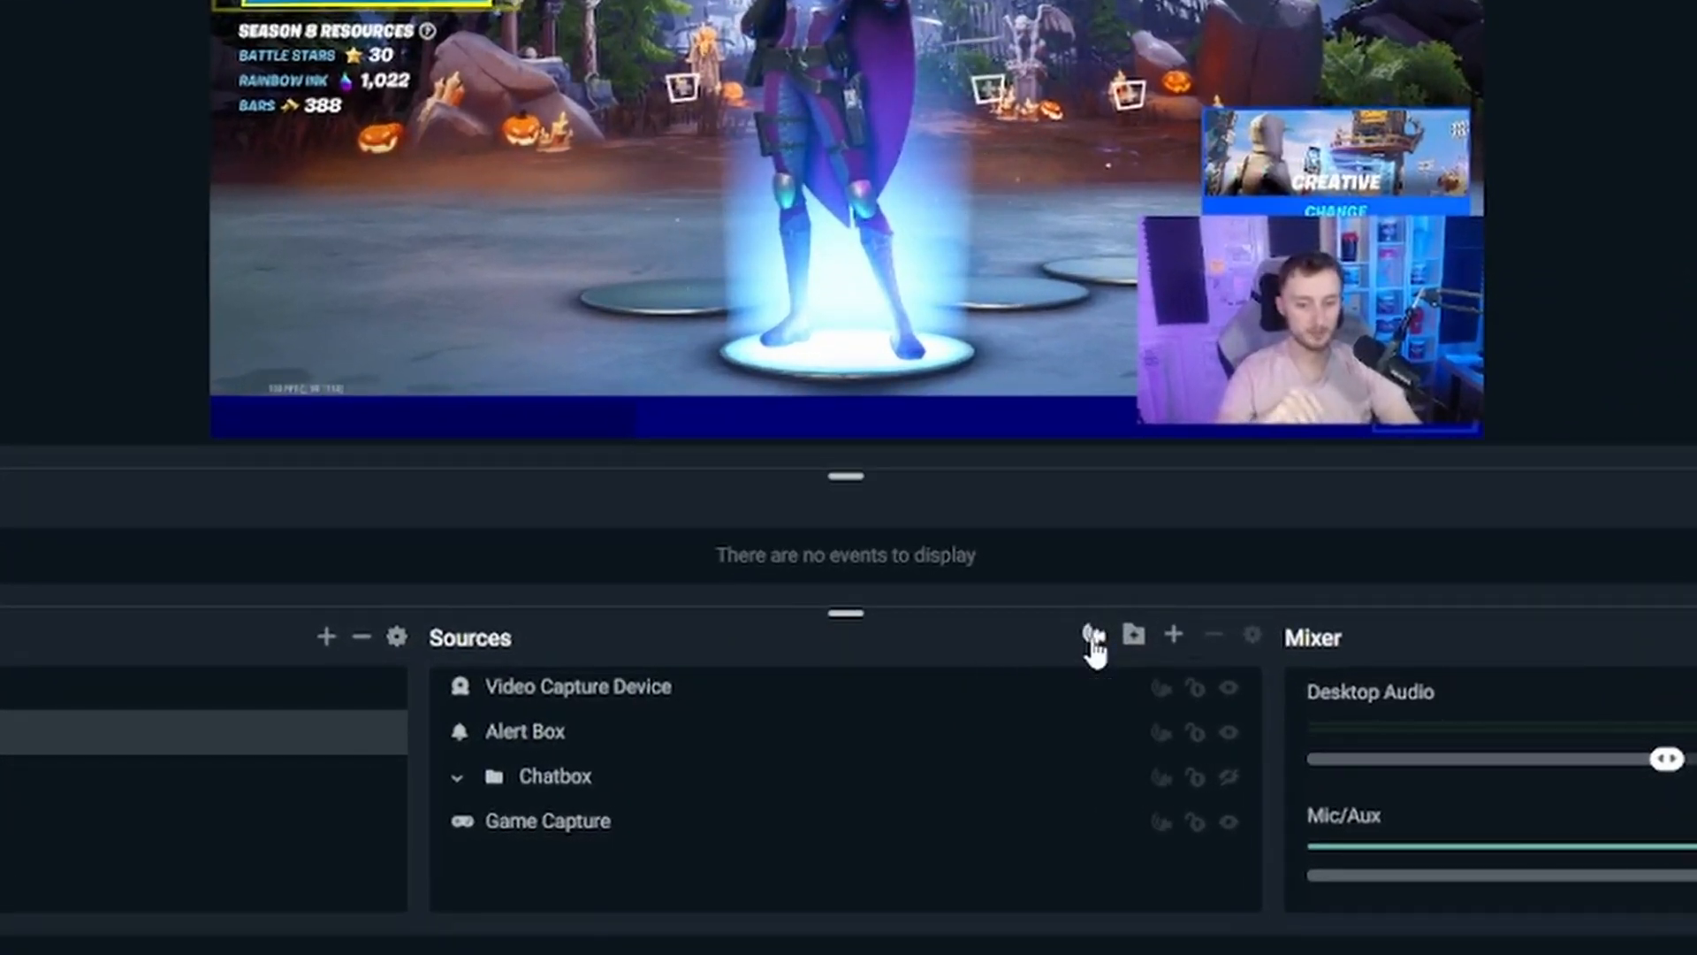
click(1159, 694)
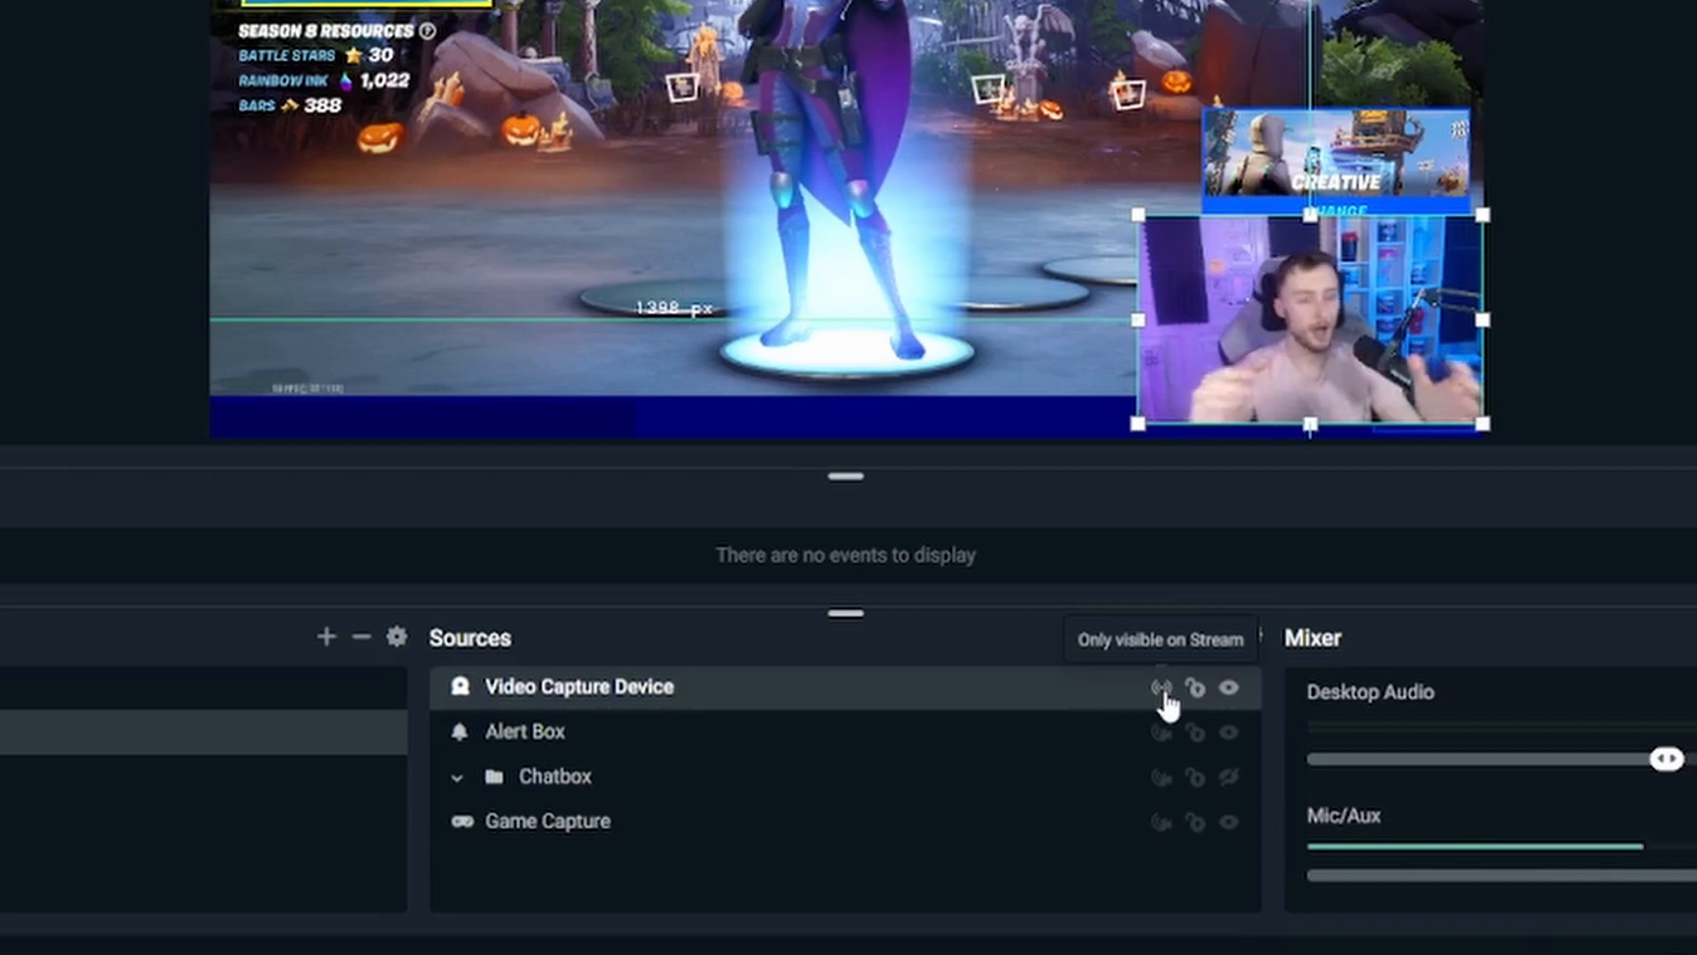
click(1160, 778)
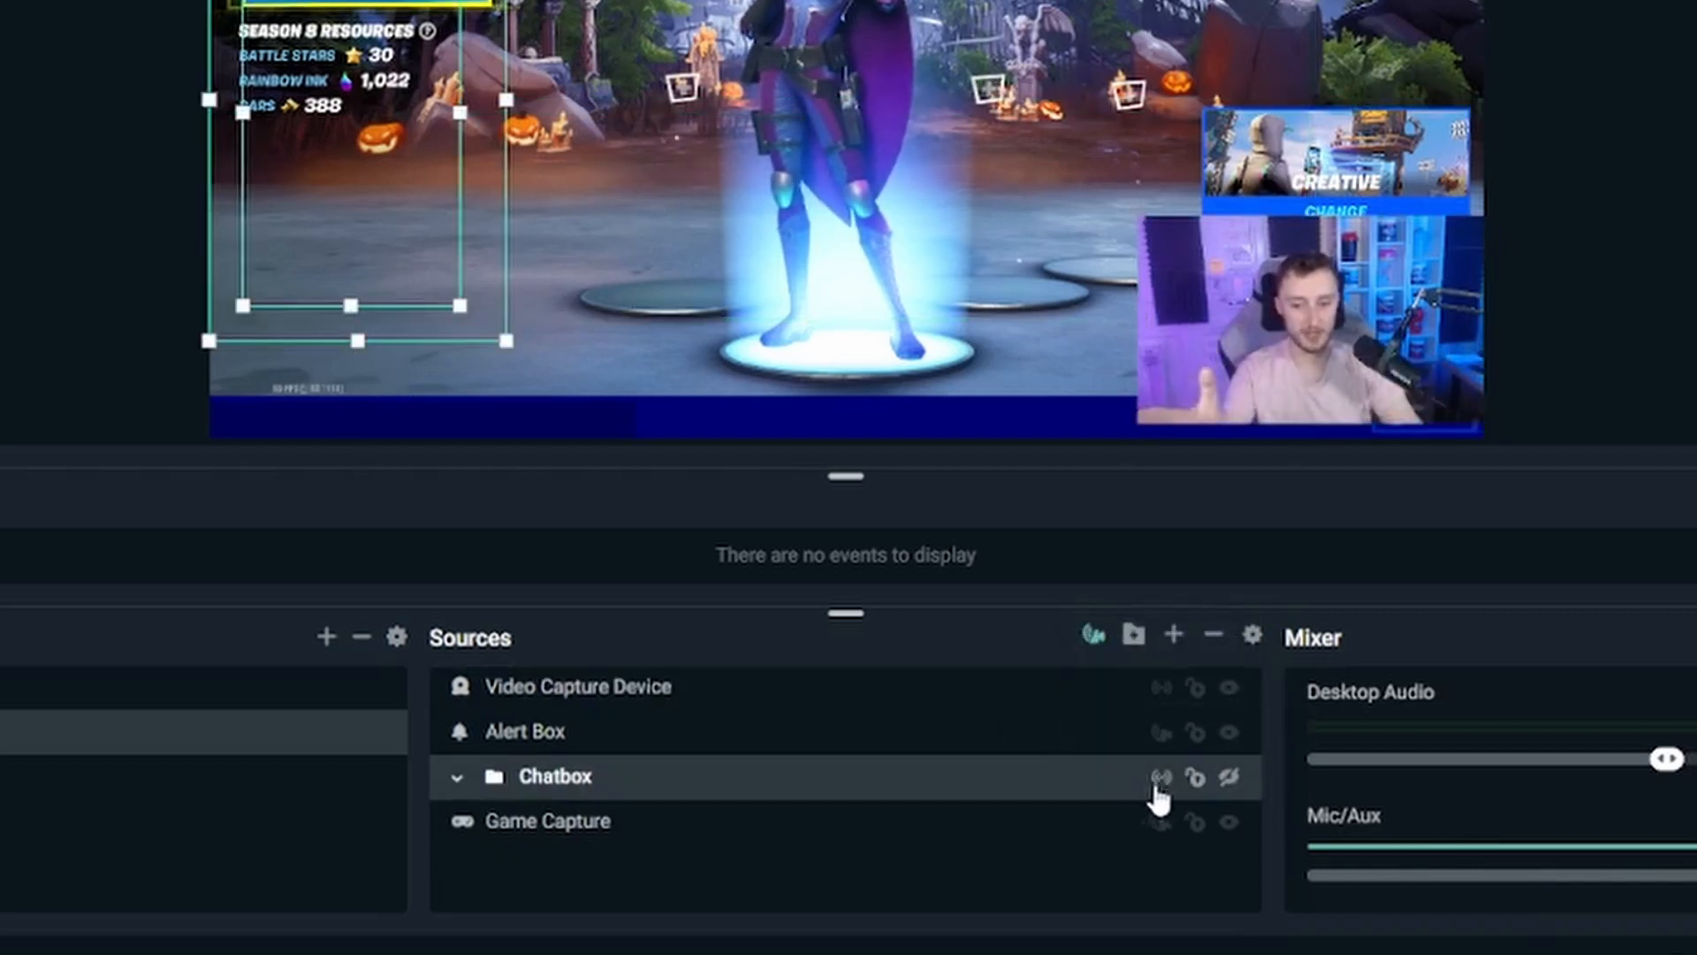
Make the Alert Box visible only on stream and the Video Capture Device only in recordings, and select the Game Capture source.
click(1169, 718)
click(1160, 698)
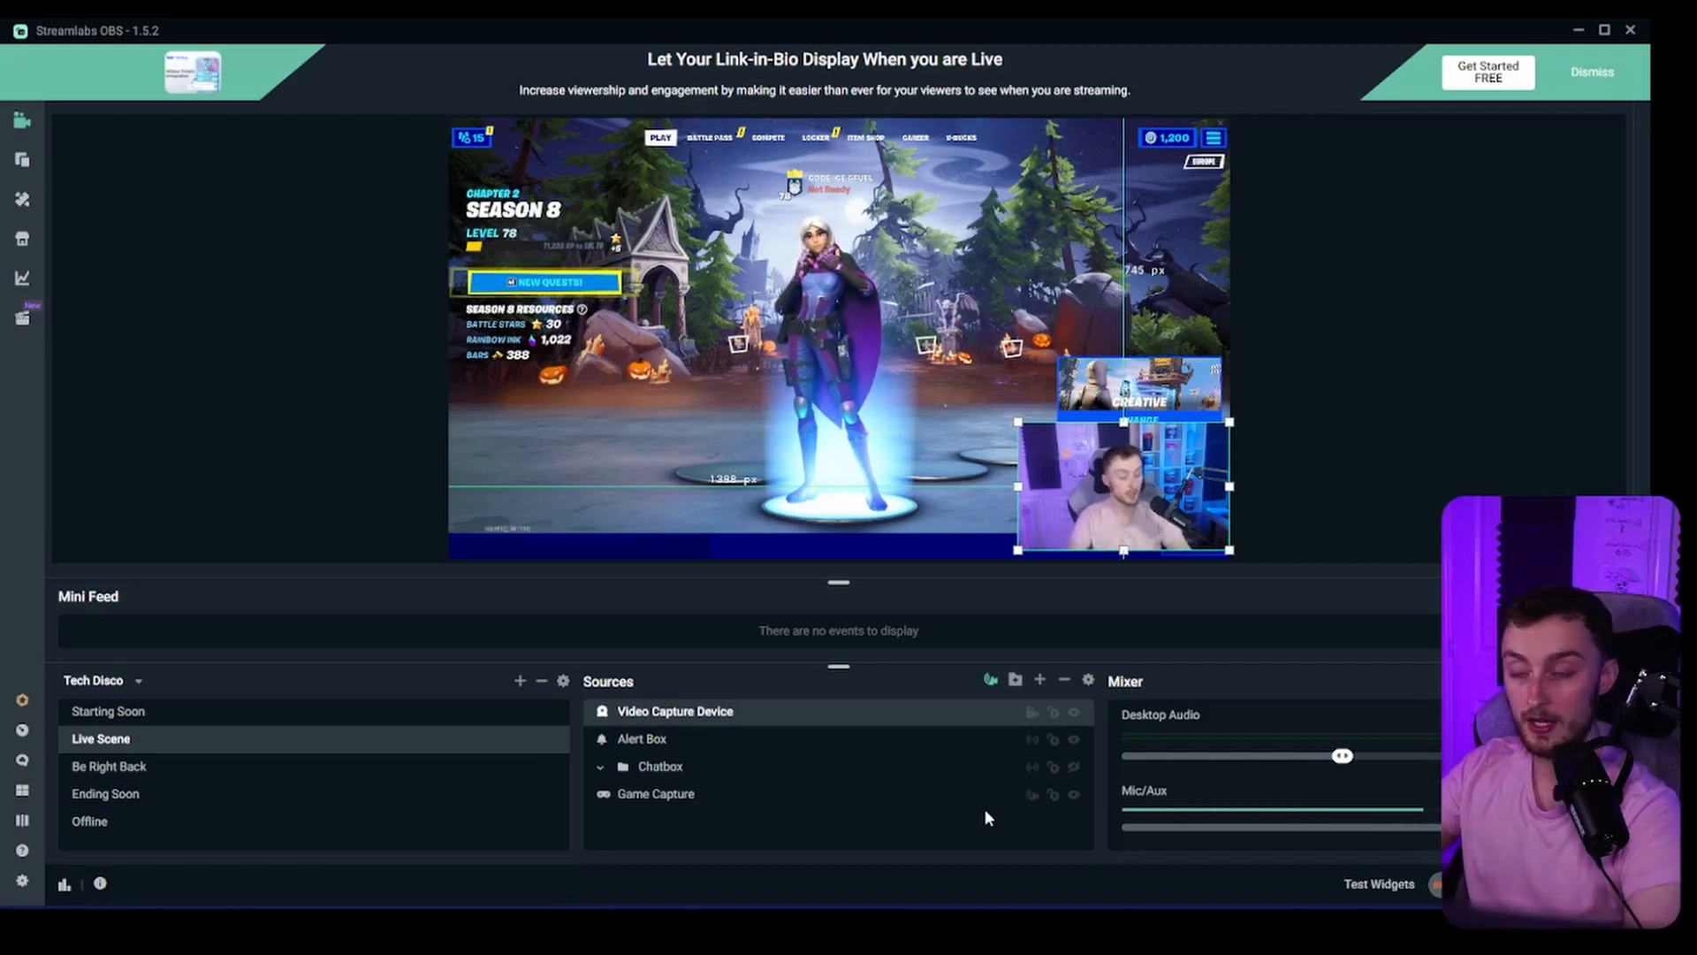
click(984, 800)
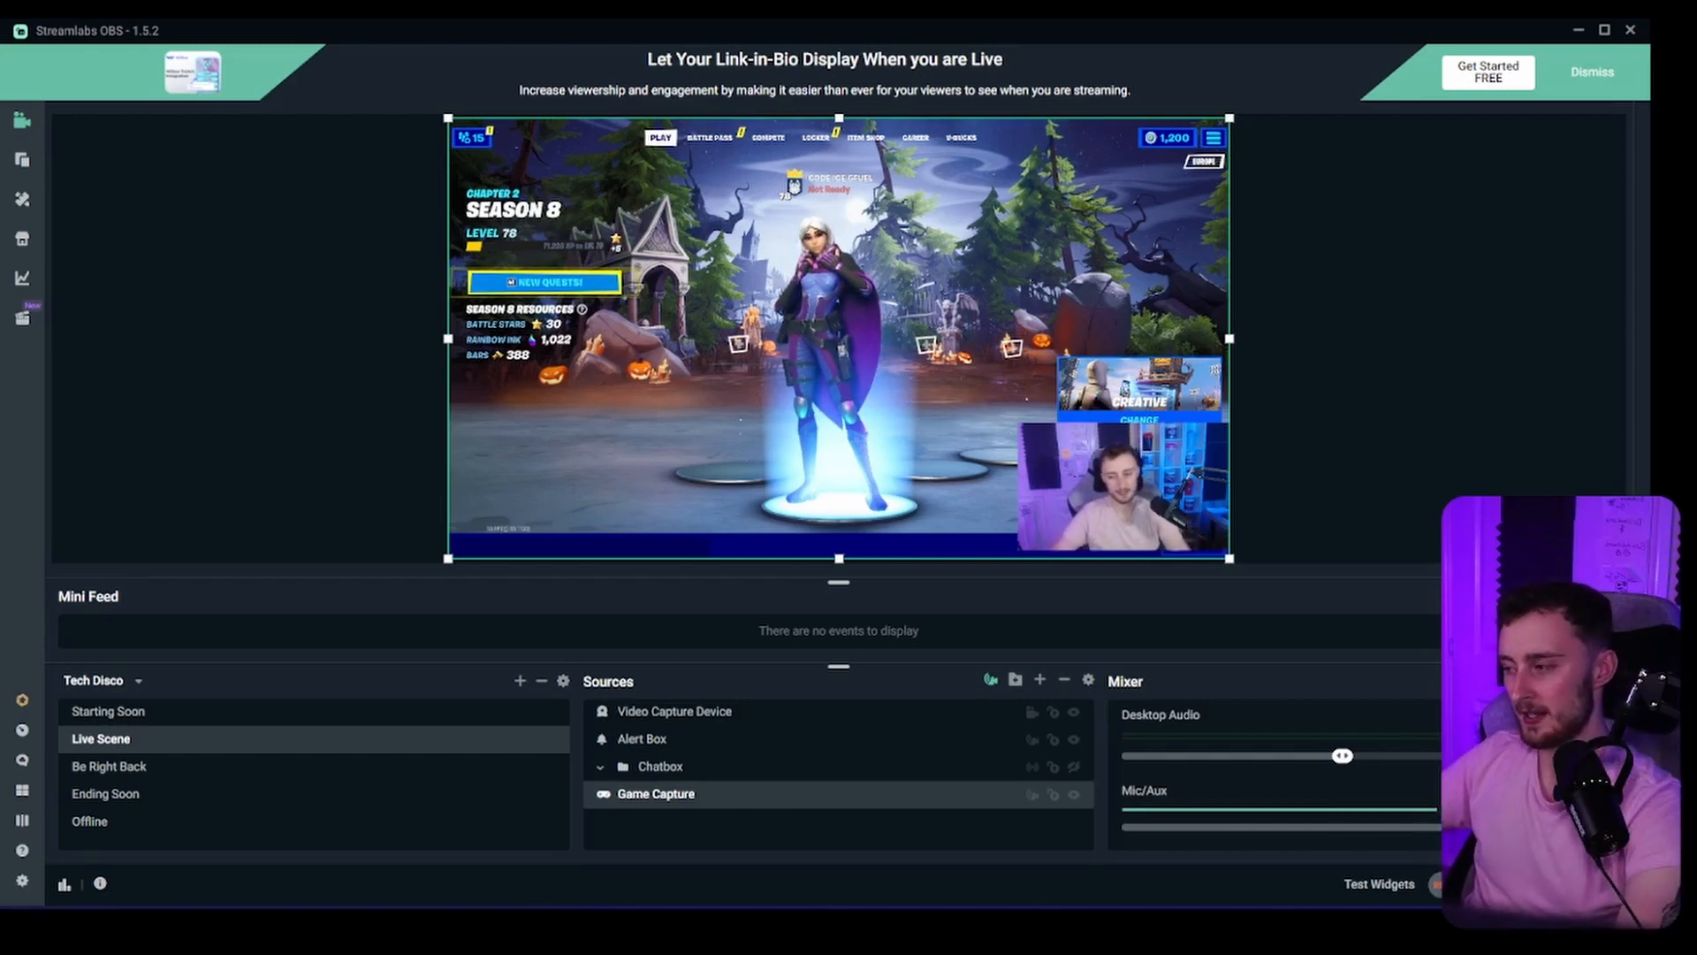
Open the Replay Buffer section of the output settings to check its options.
click(22, 882)
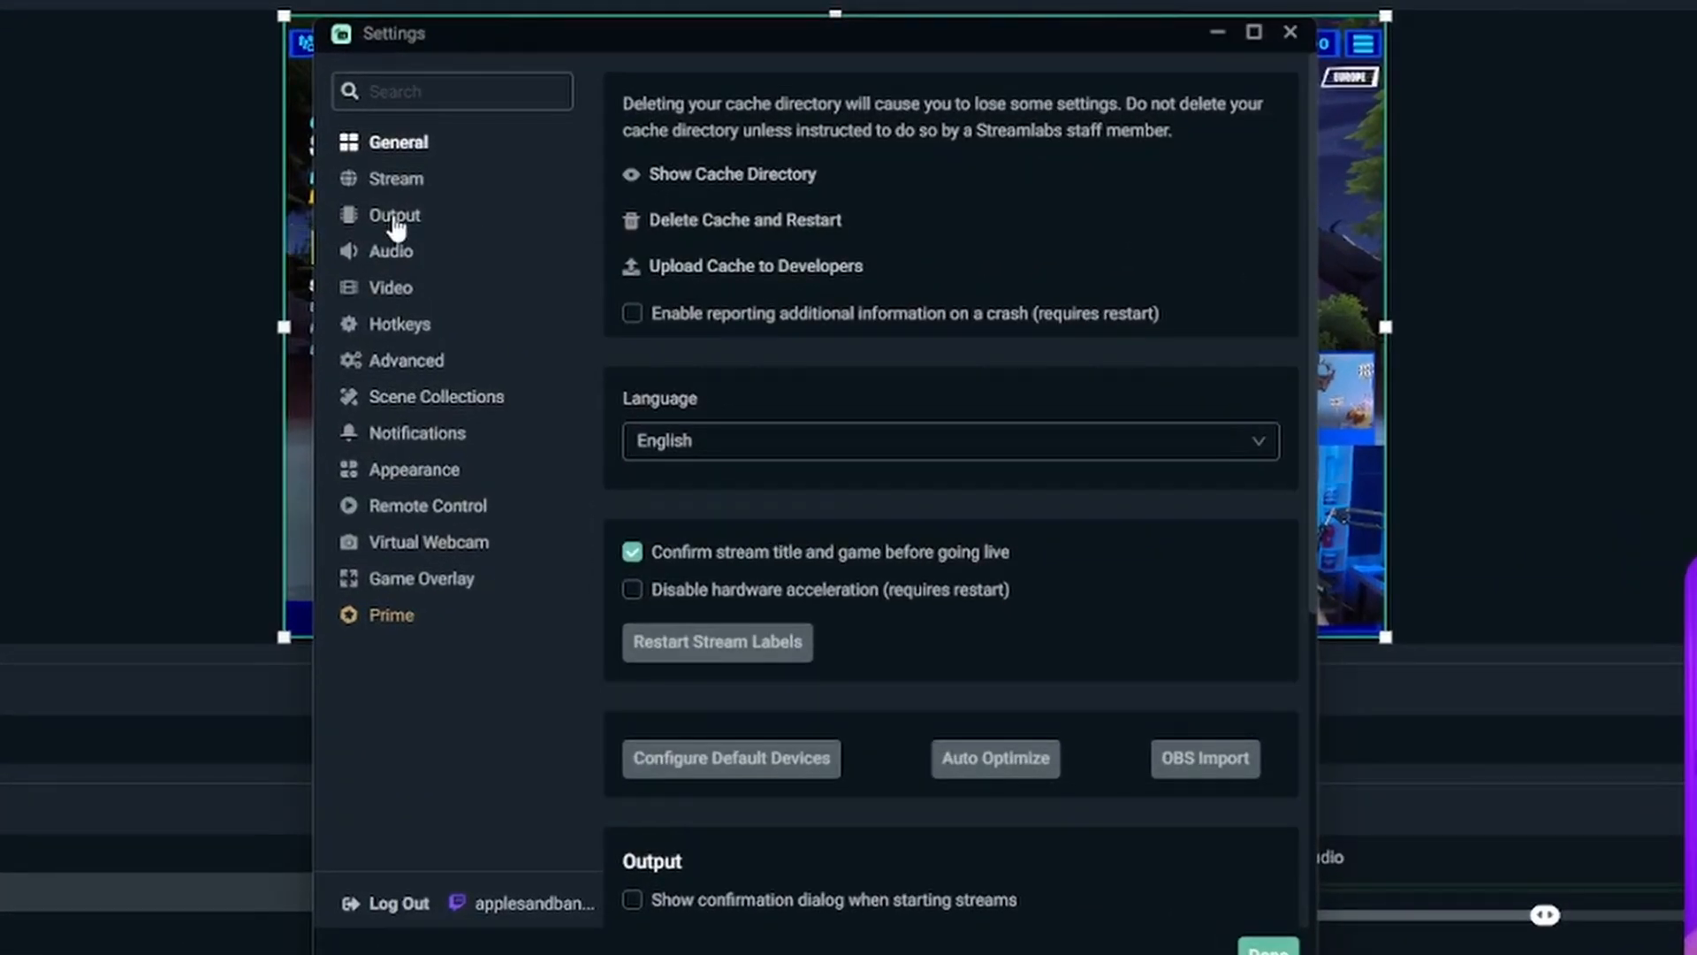
click(395, 220)
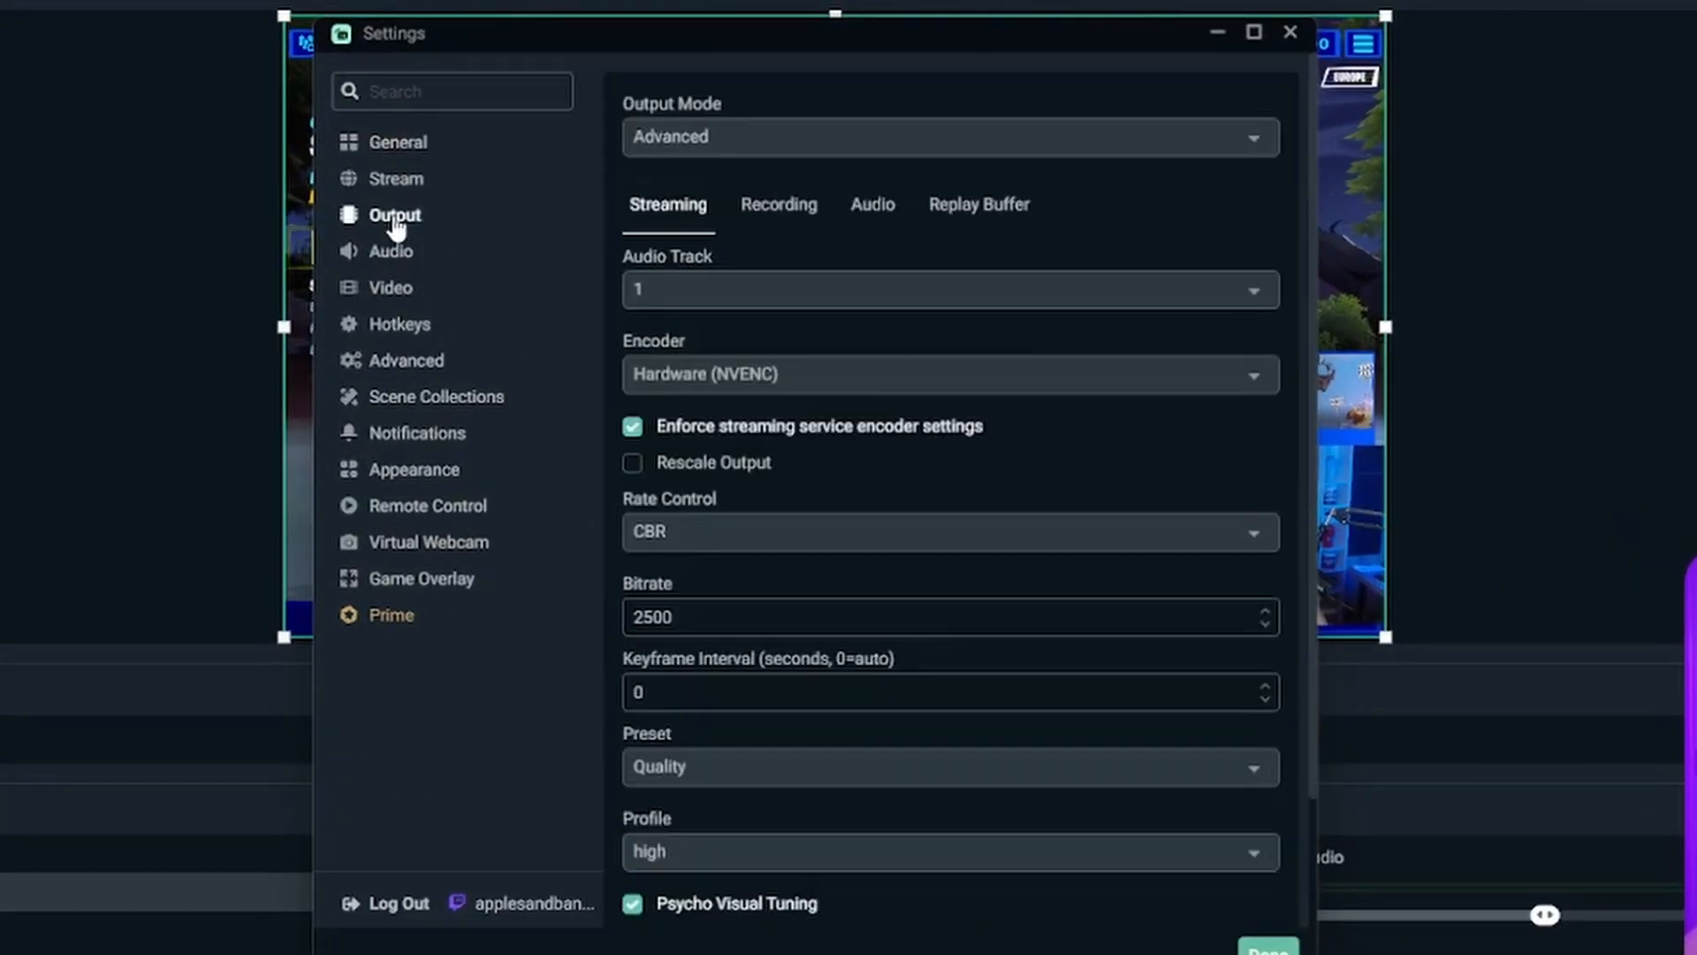
click(1009, 226)
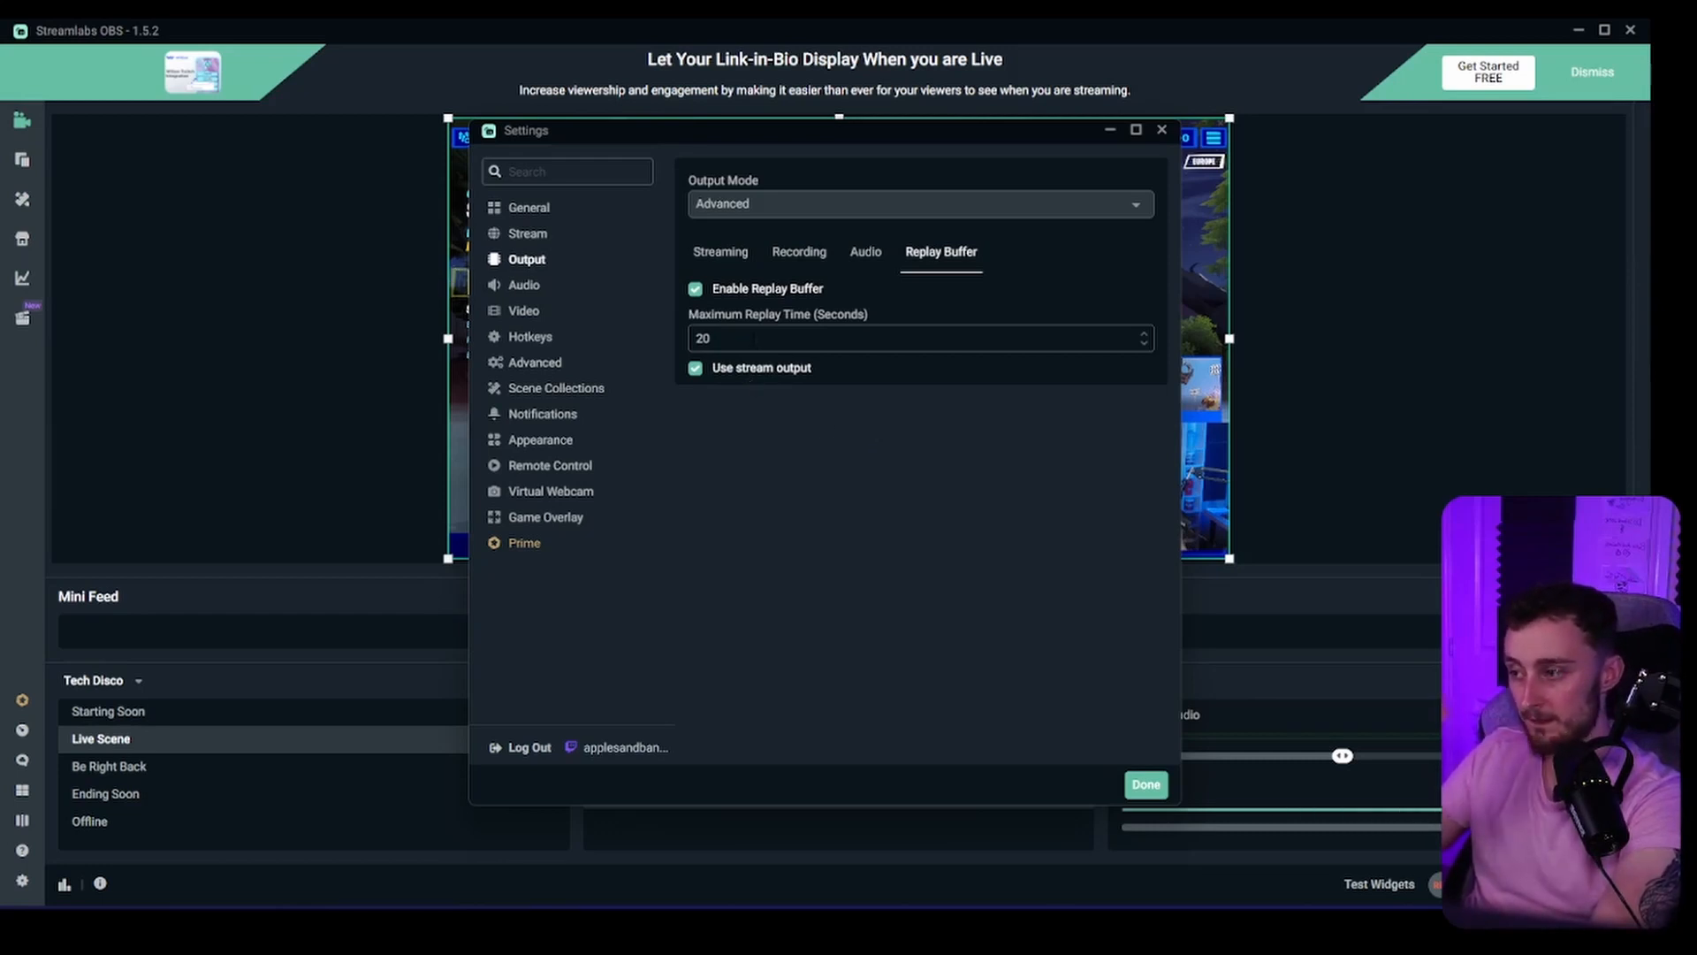
Enable automatically starting the replay buffer when streaming in the general settings.
click(530, 211)
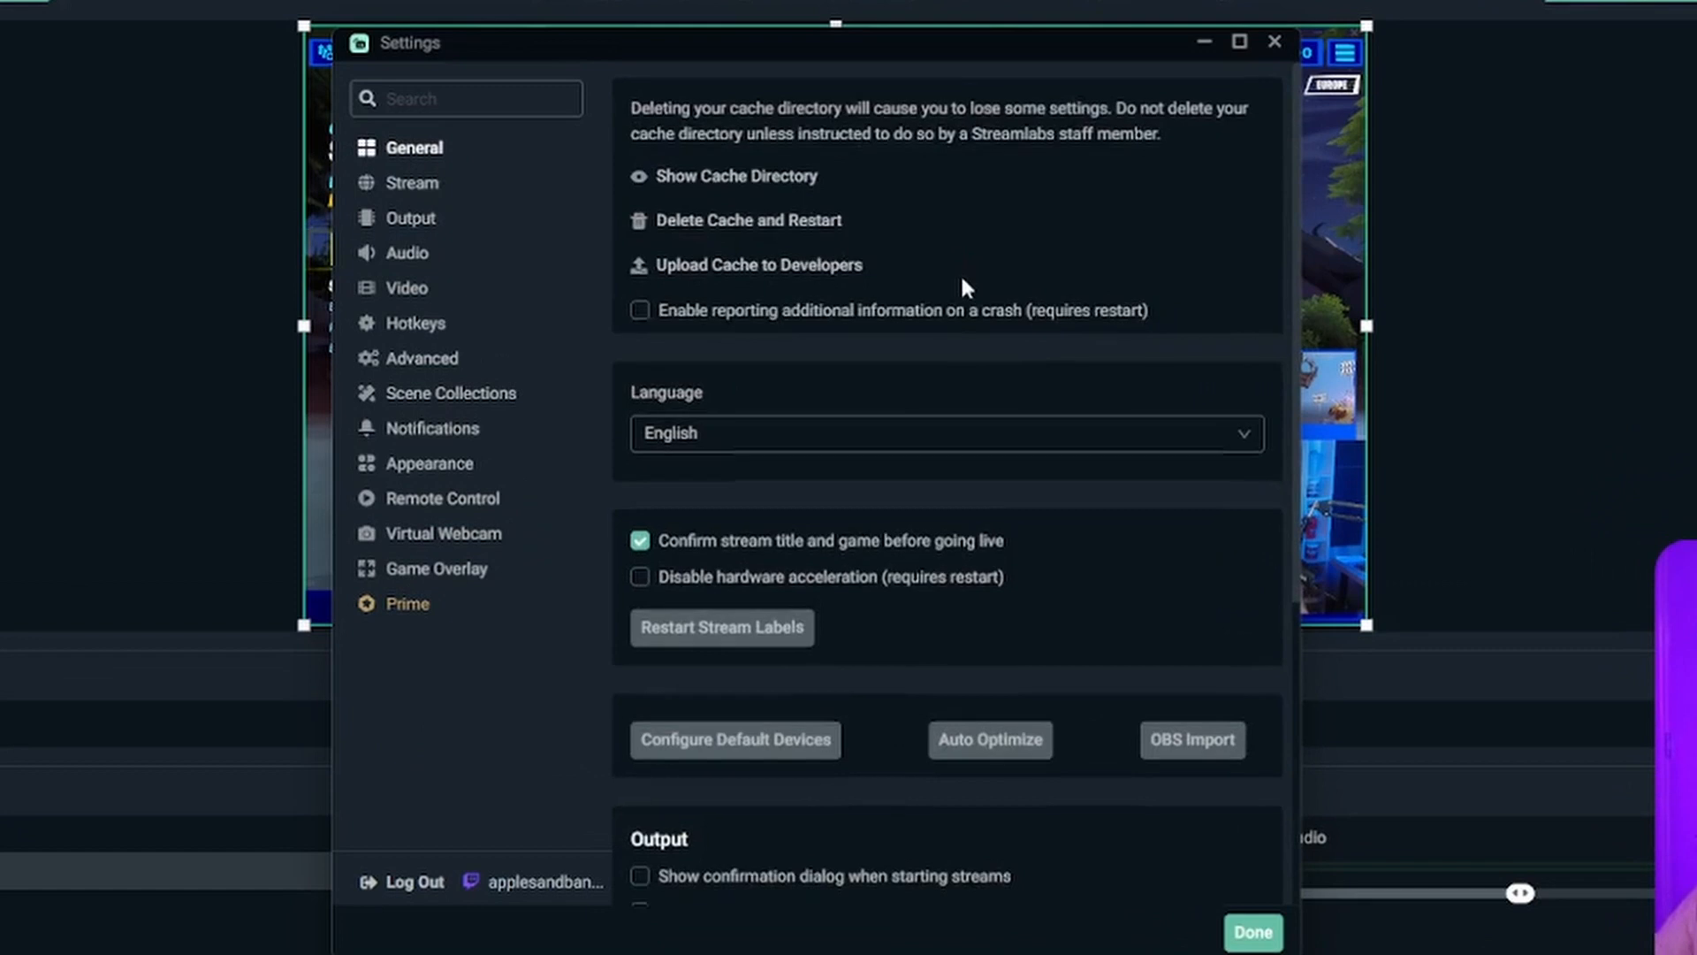
scroll(901, 282, down, 3)
scroll(903, 248, down, 3)
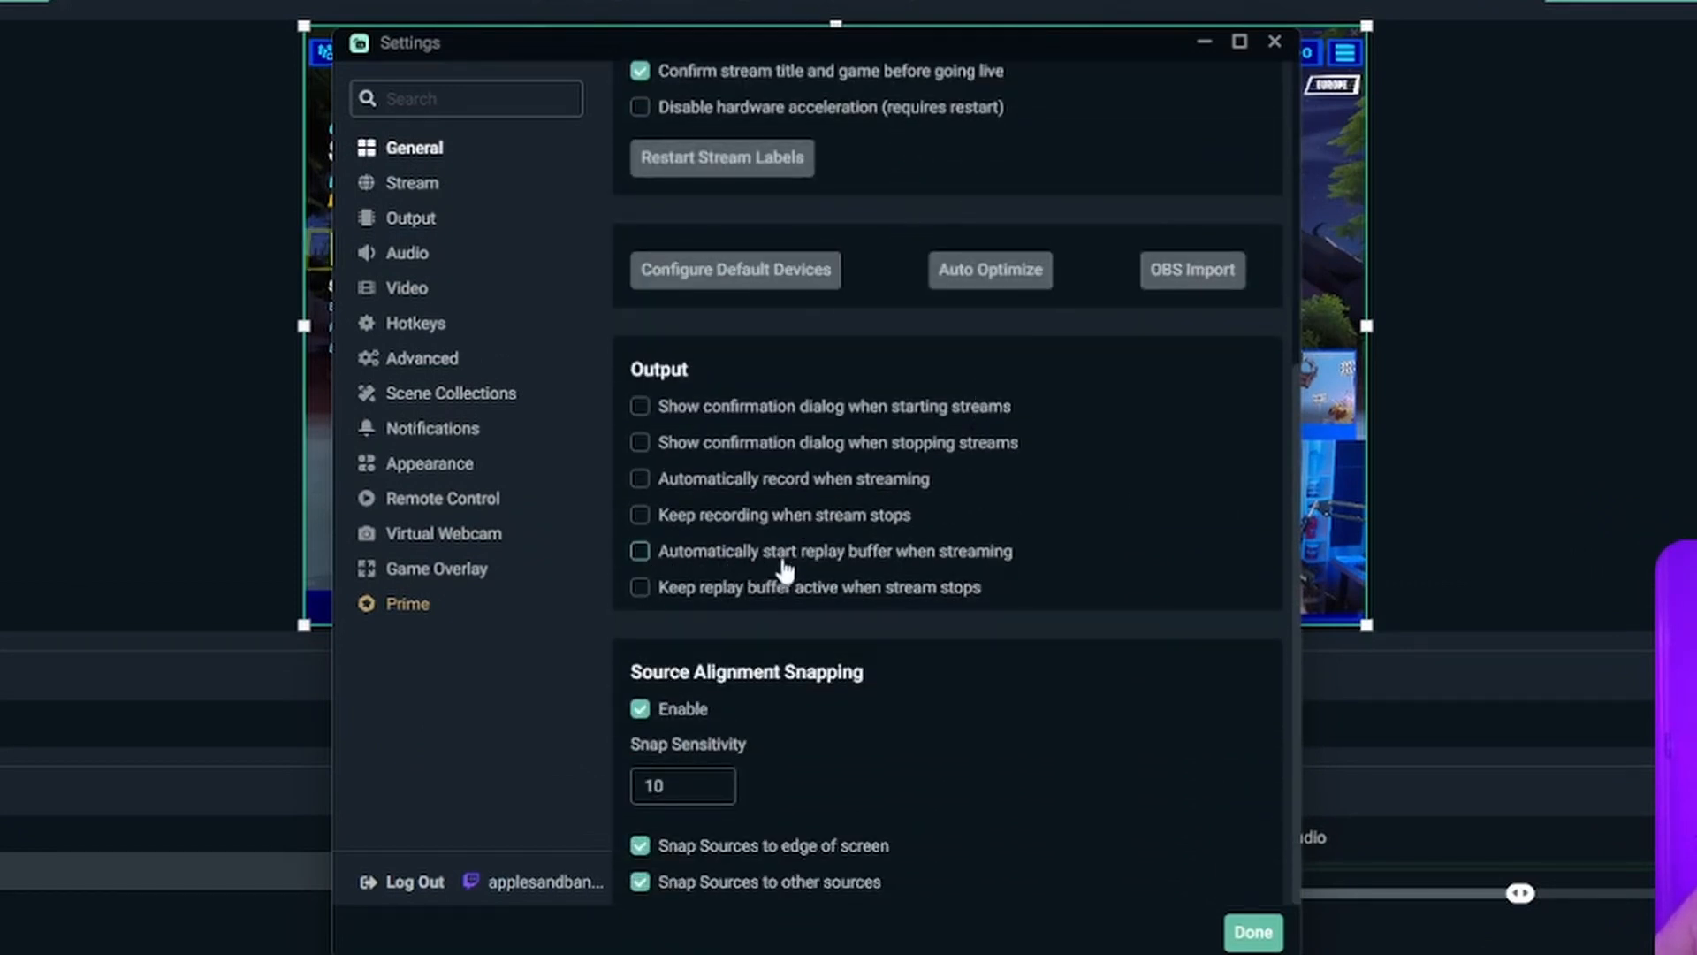
click(638, 553)
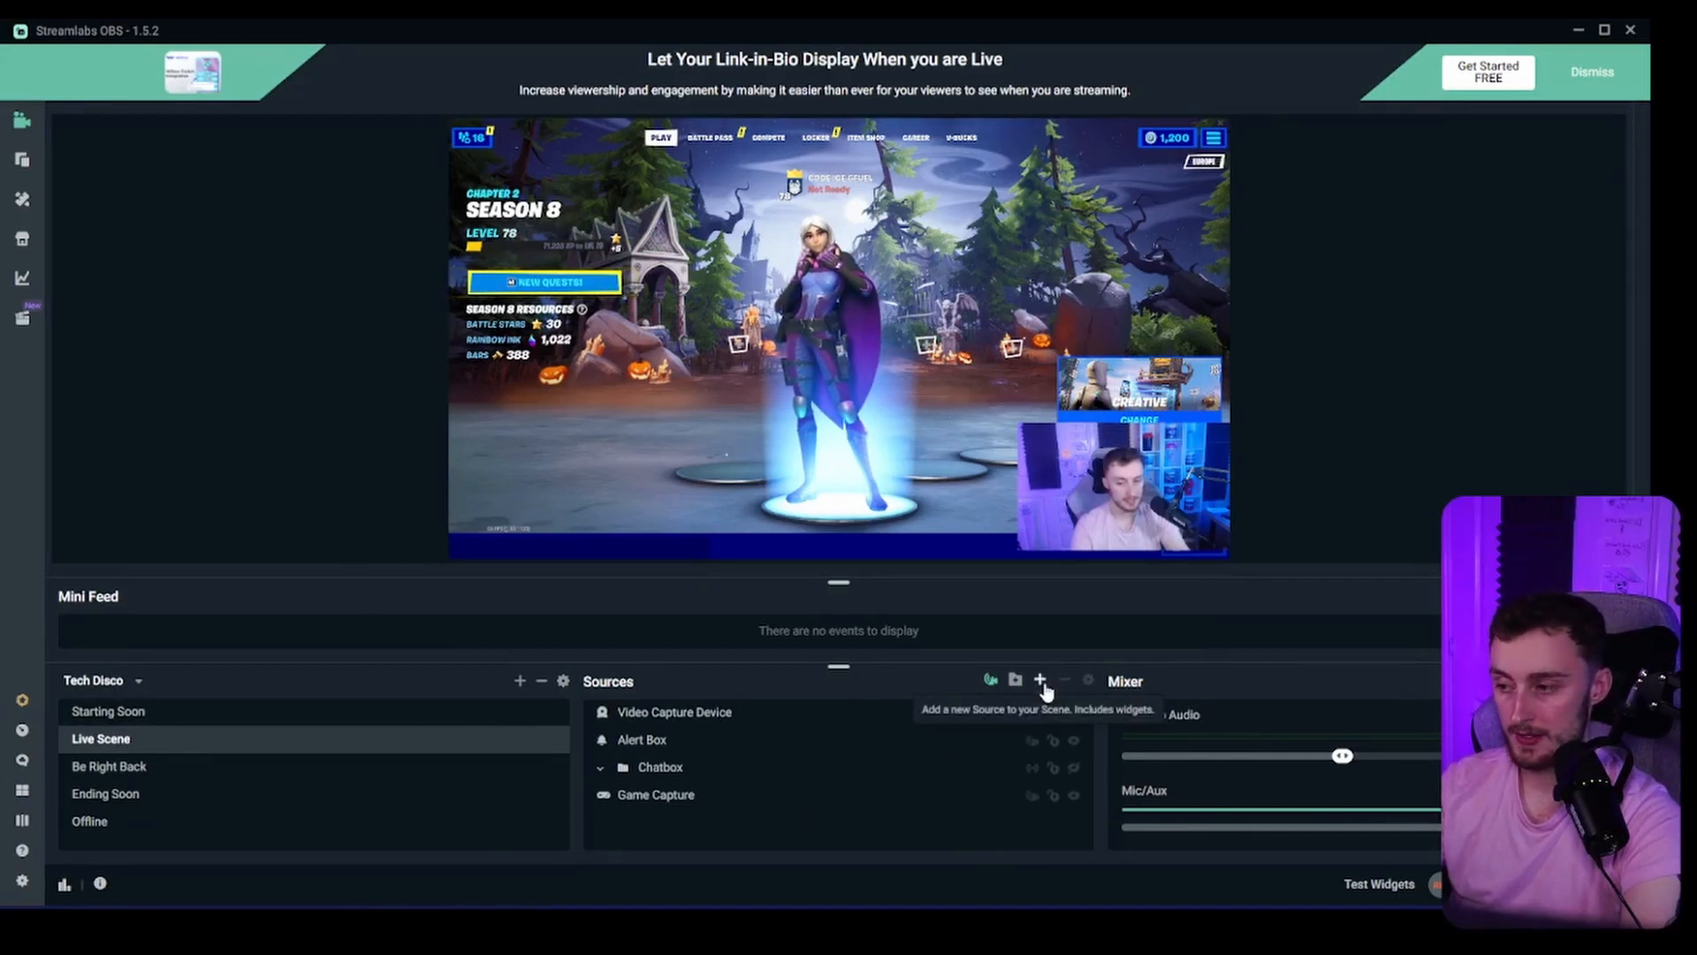
Add an Instant Replay widget source to the Live Scene, keeping its suggested name and default settings.
click(1043, 683)
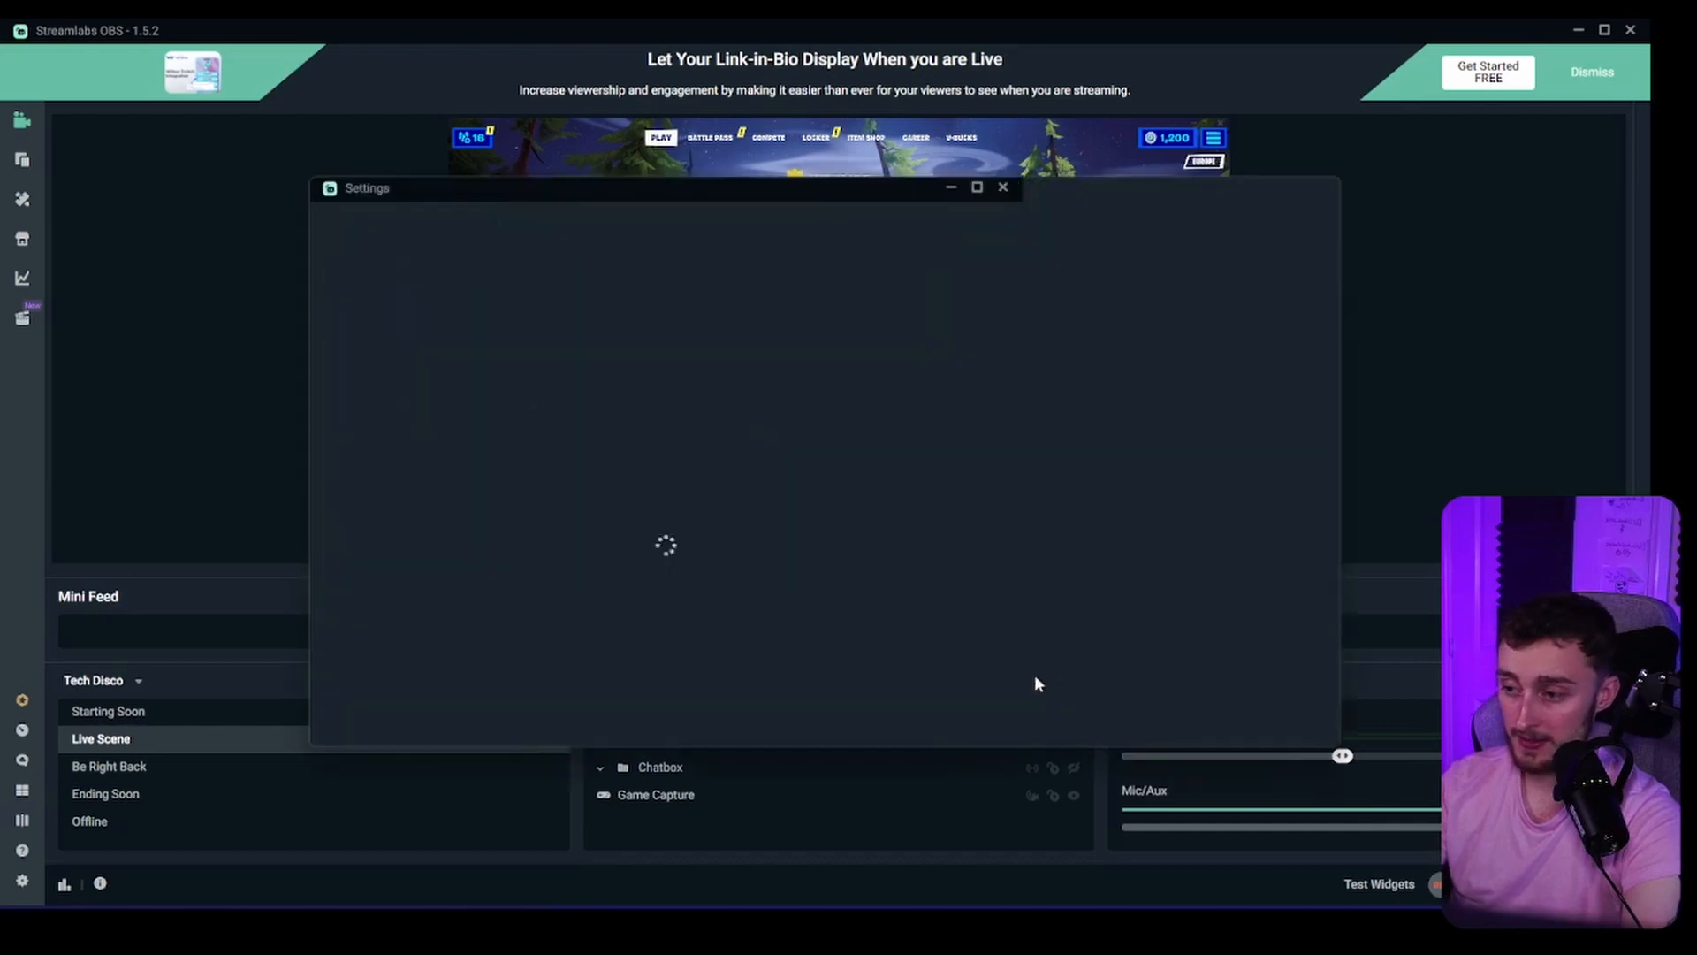
scroll(1115, 607, down, 2)
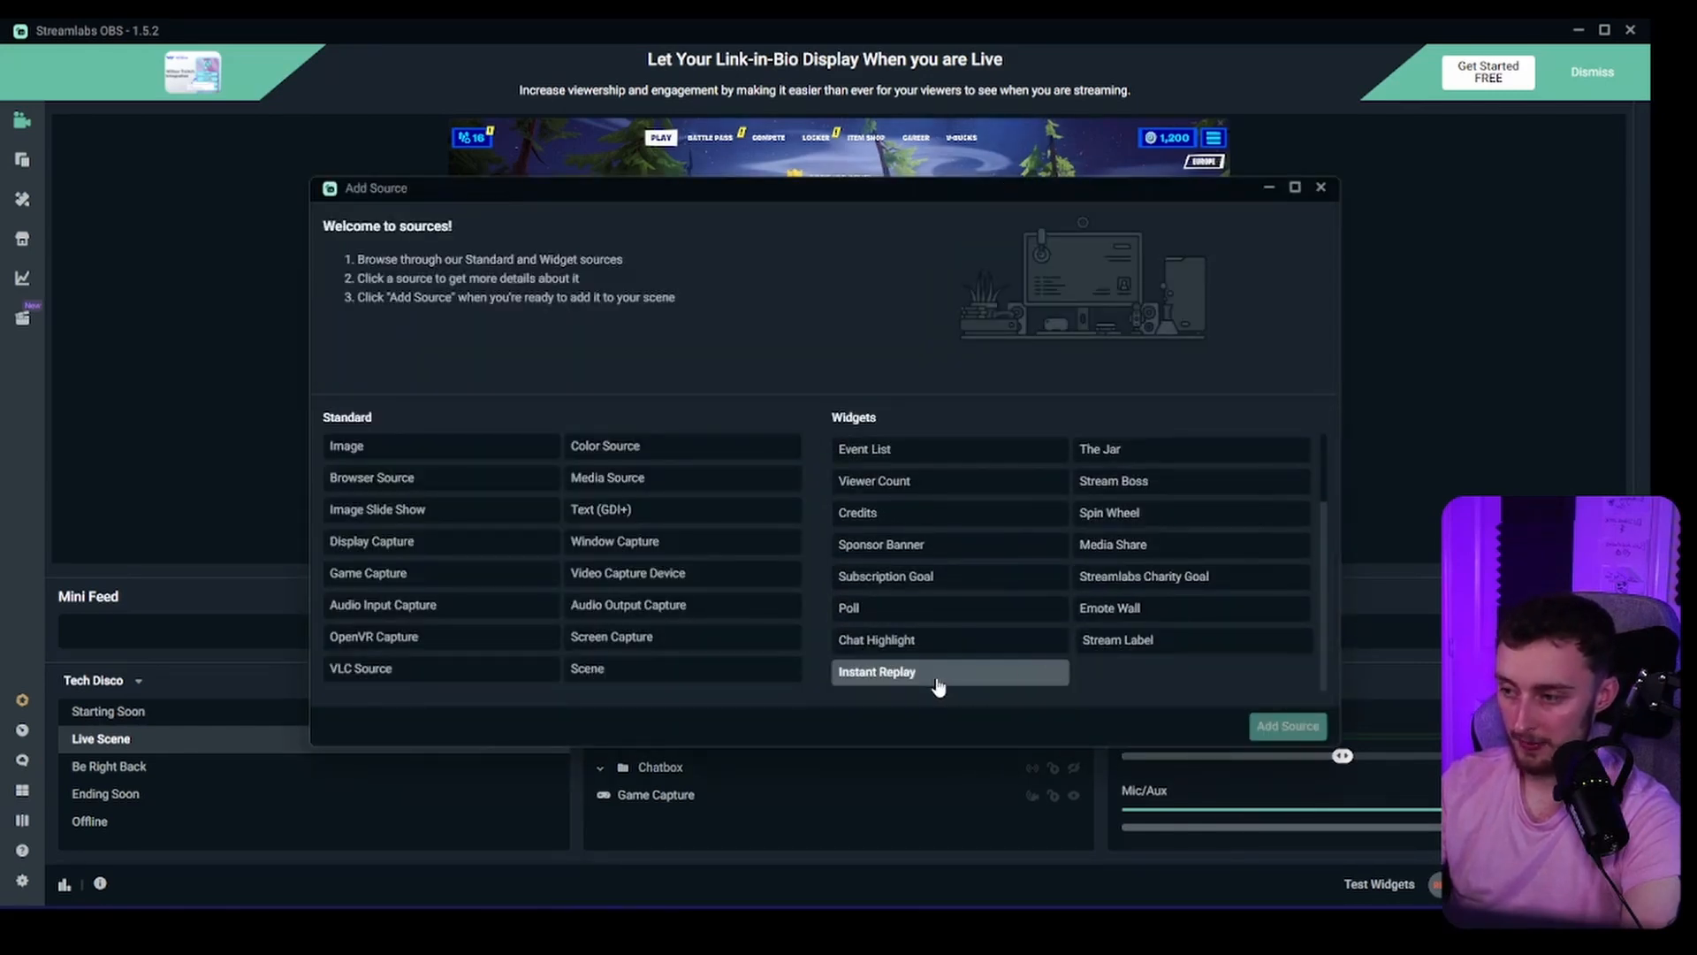
click(938, 686)
click(1282, 725)
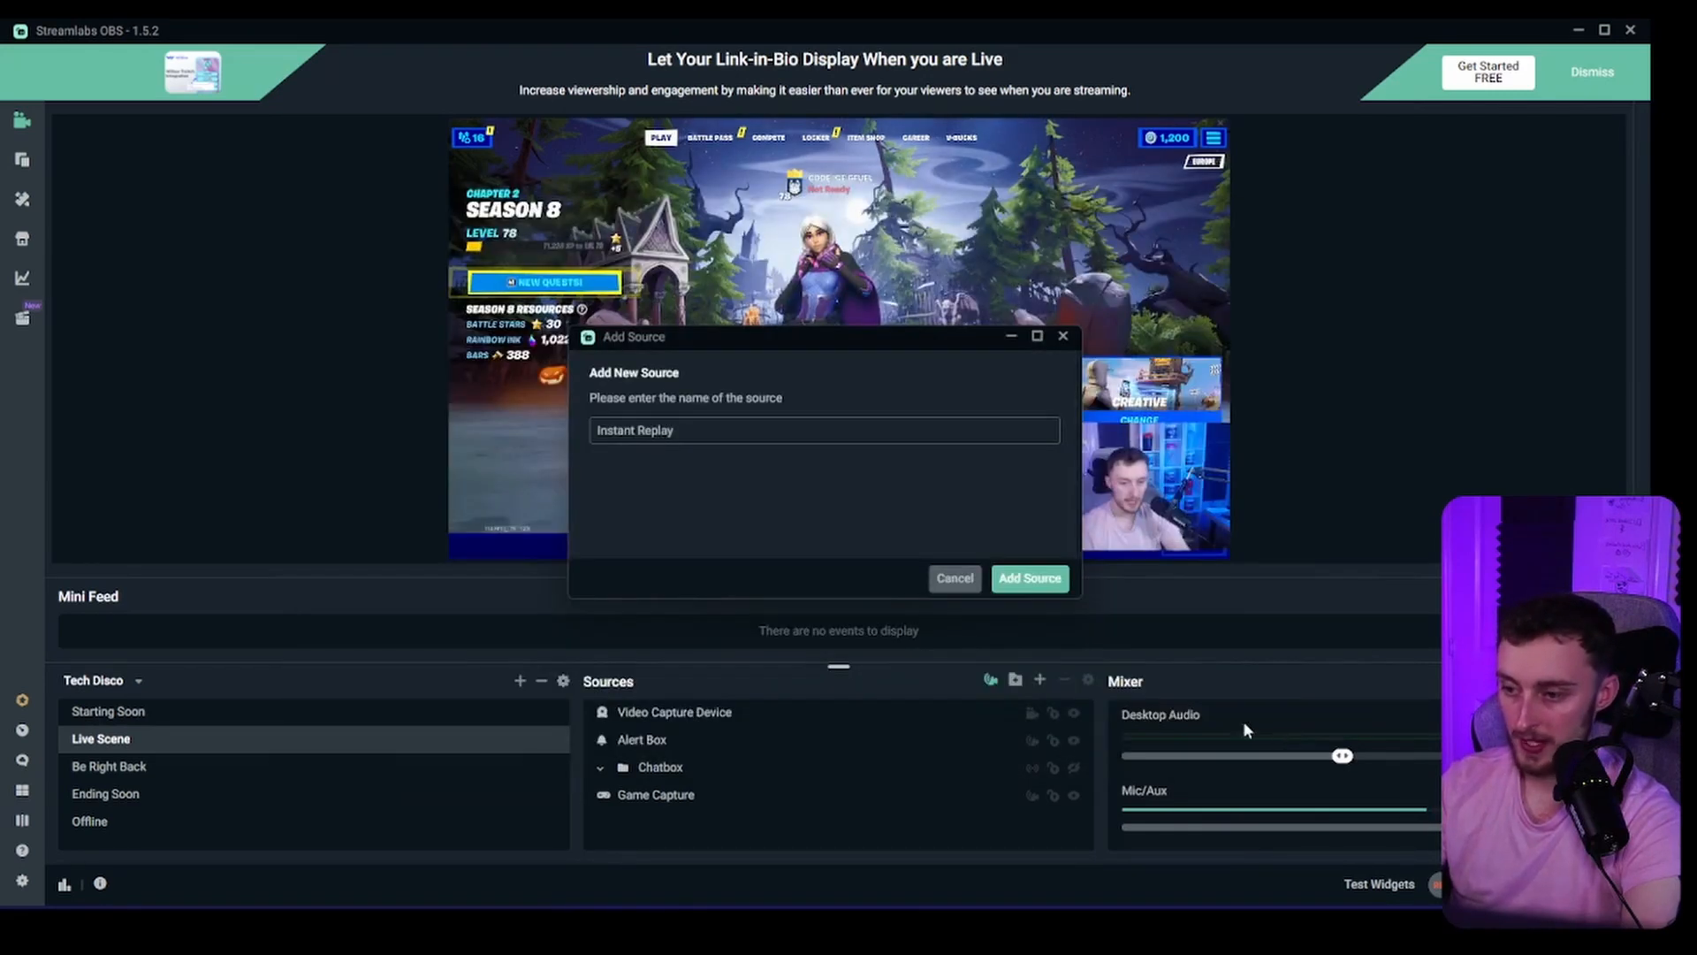
click(1032, 579)
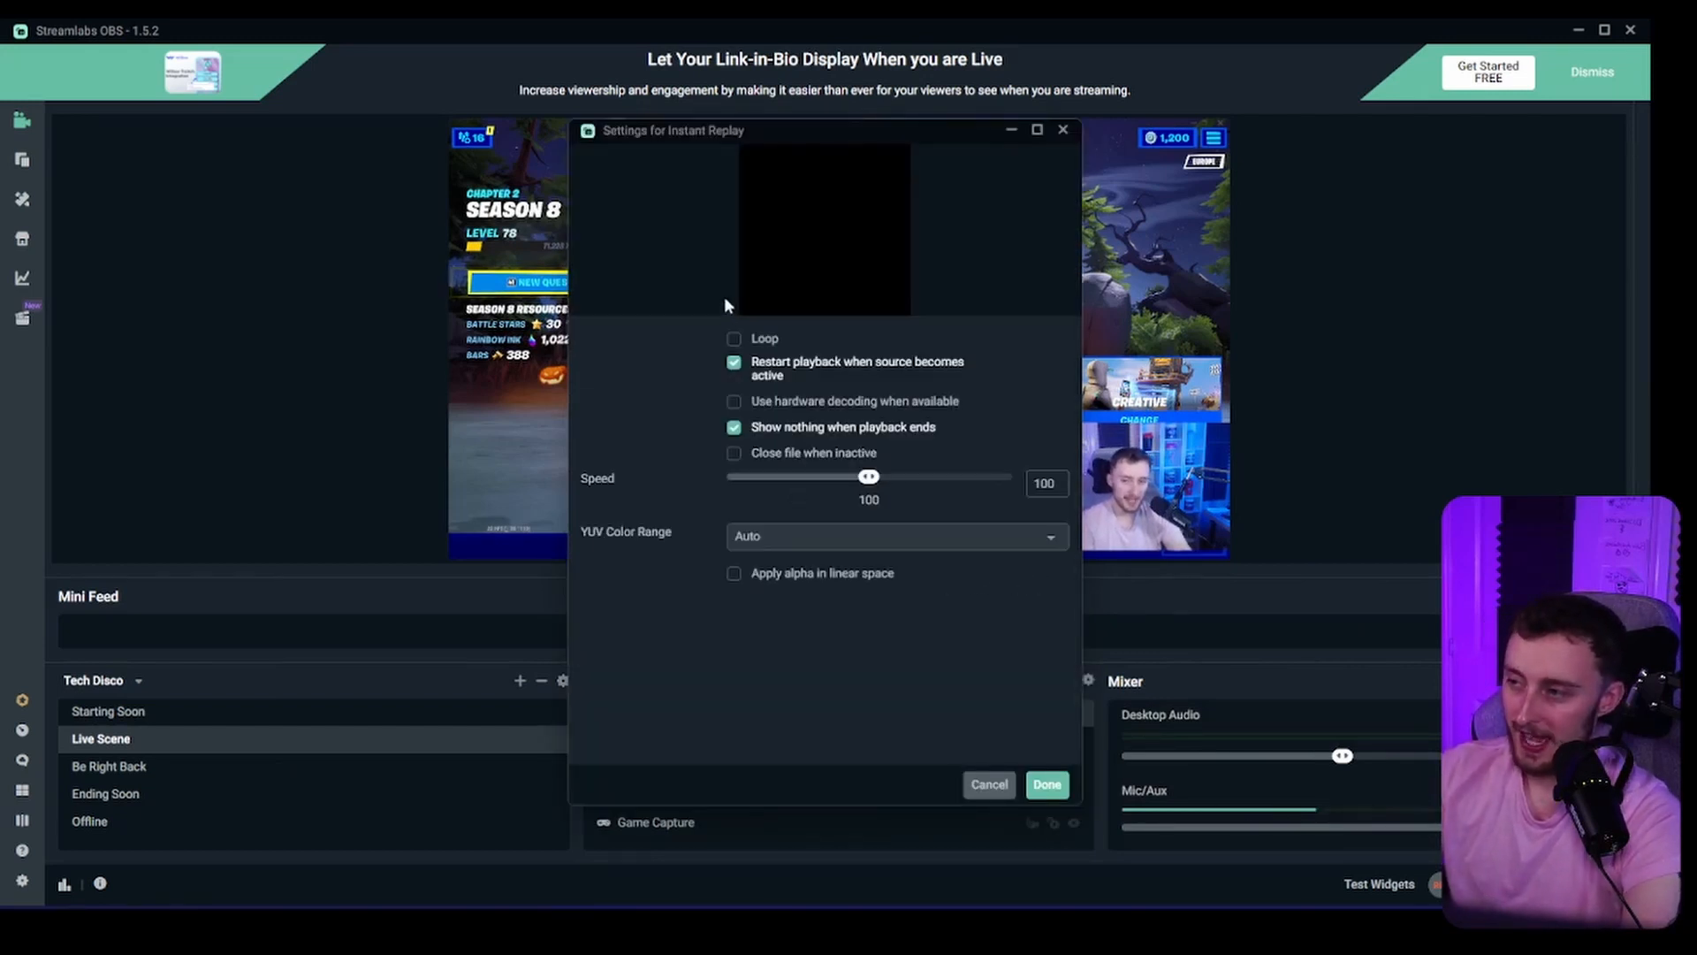
click(1048, 785)
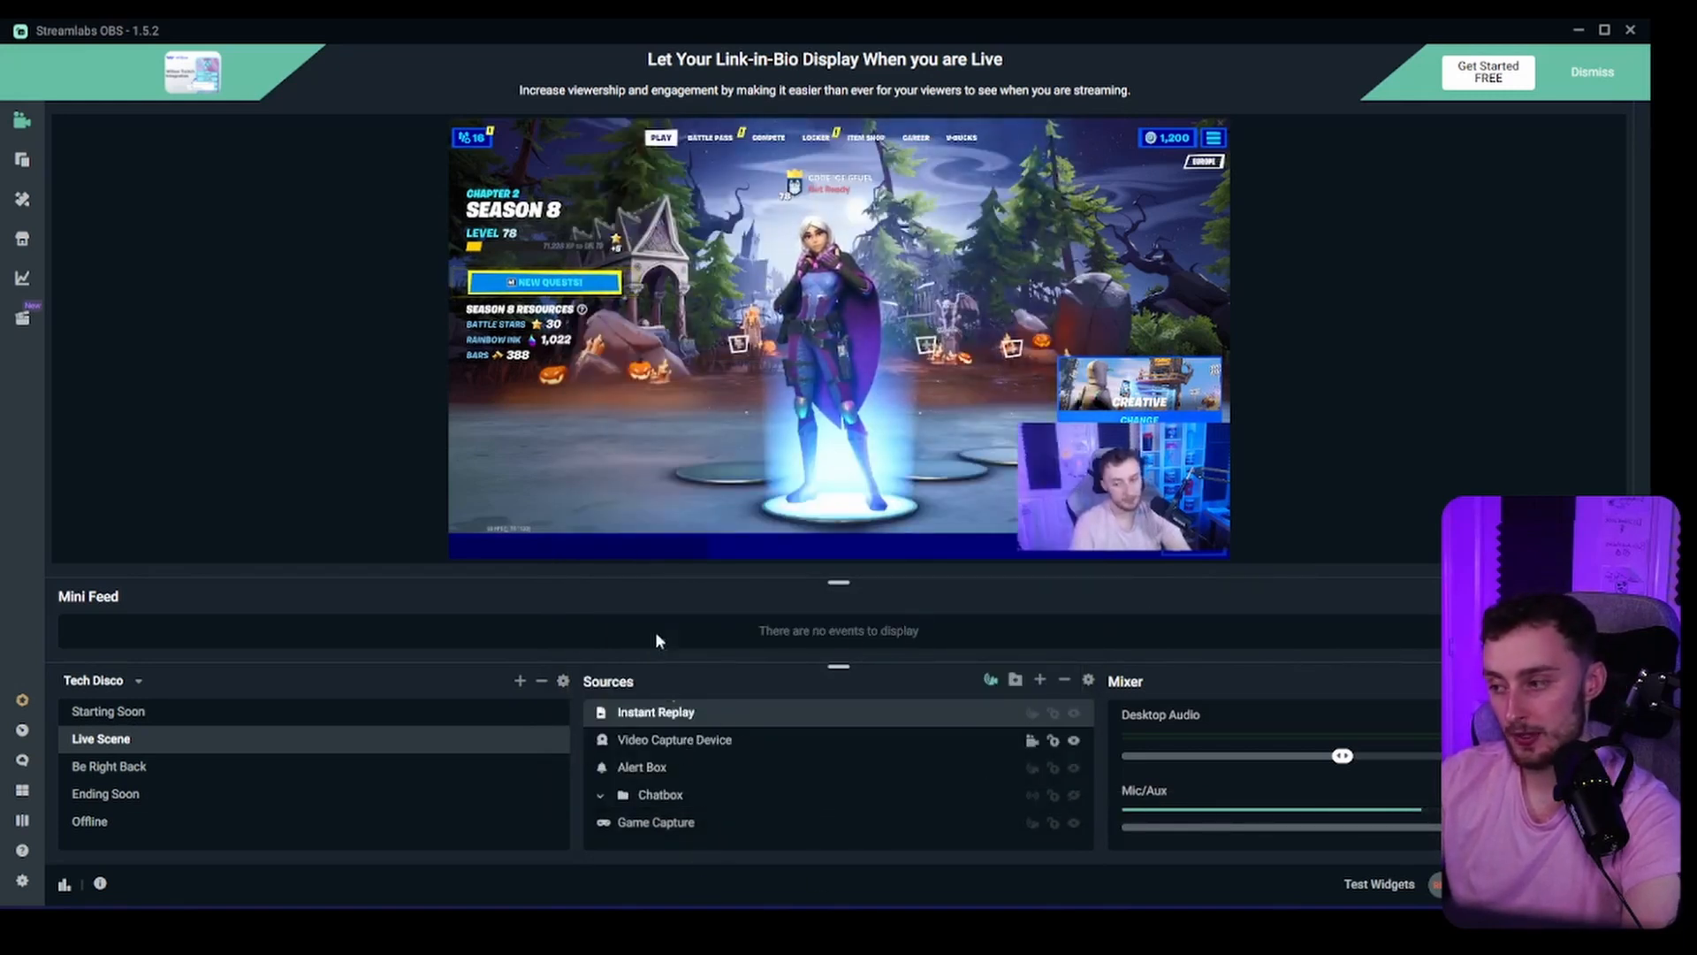
Check the Save Replay hotkey field and the Instant Replay source's hotkeys in the hotkey settings.
click(22, 881)
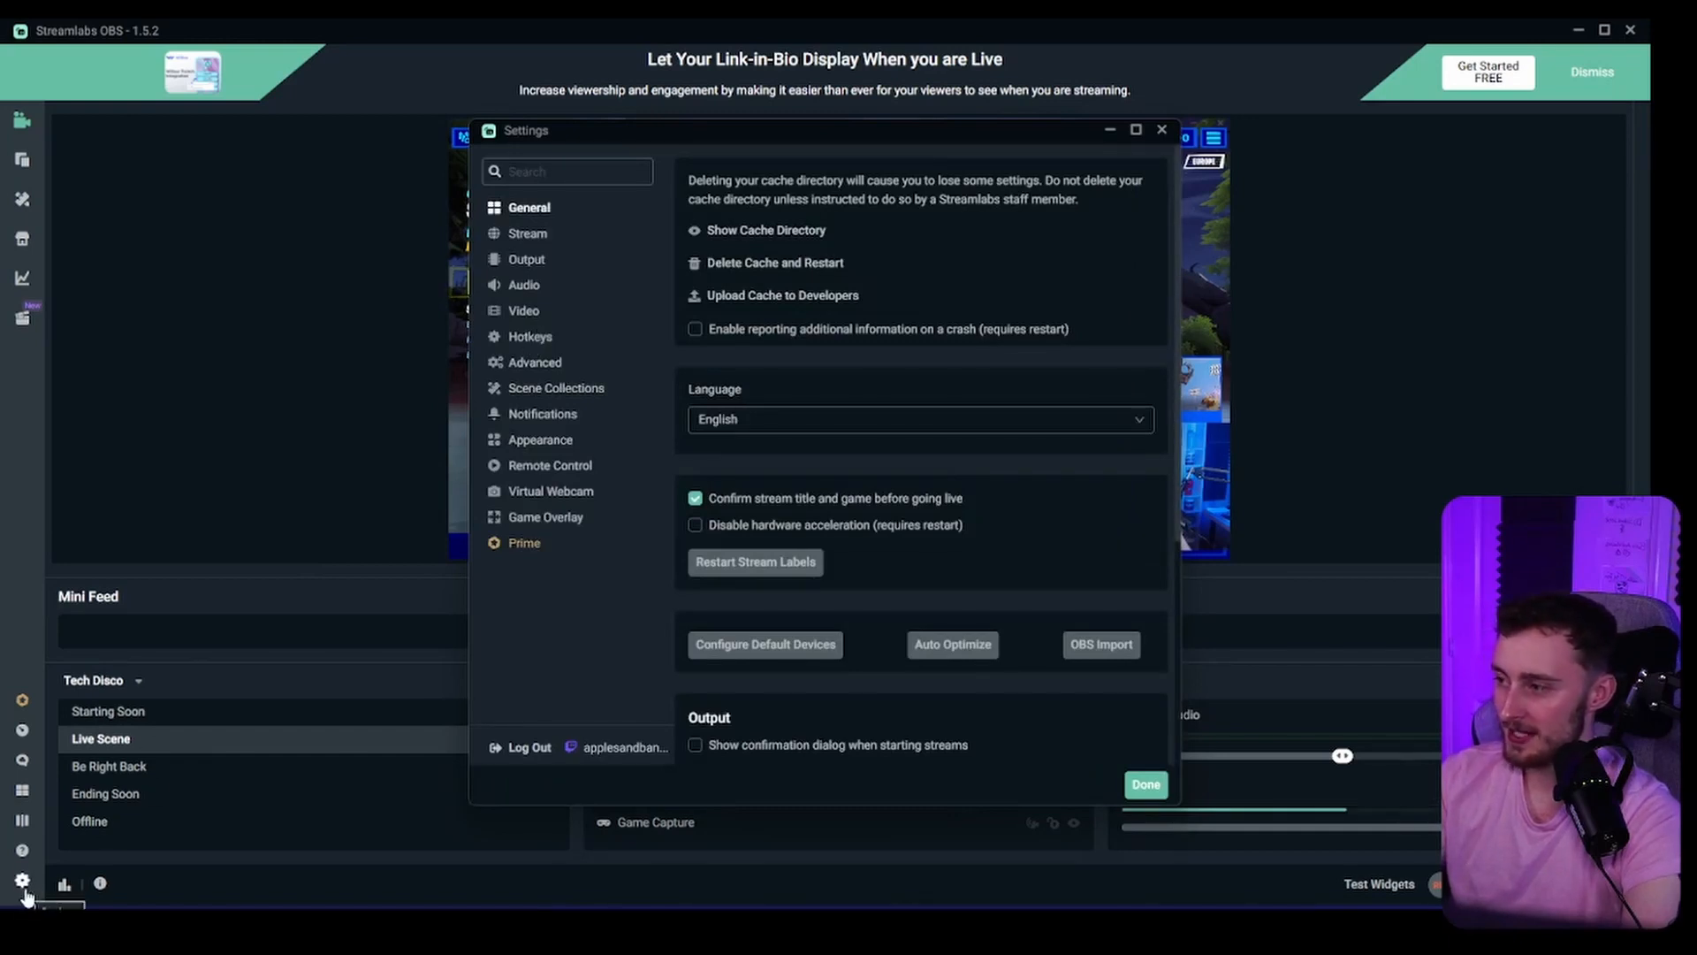
click(521, 341)
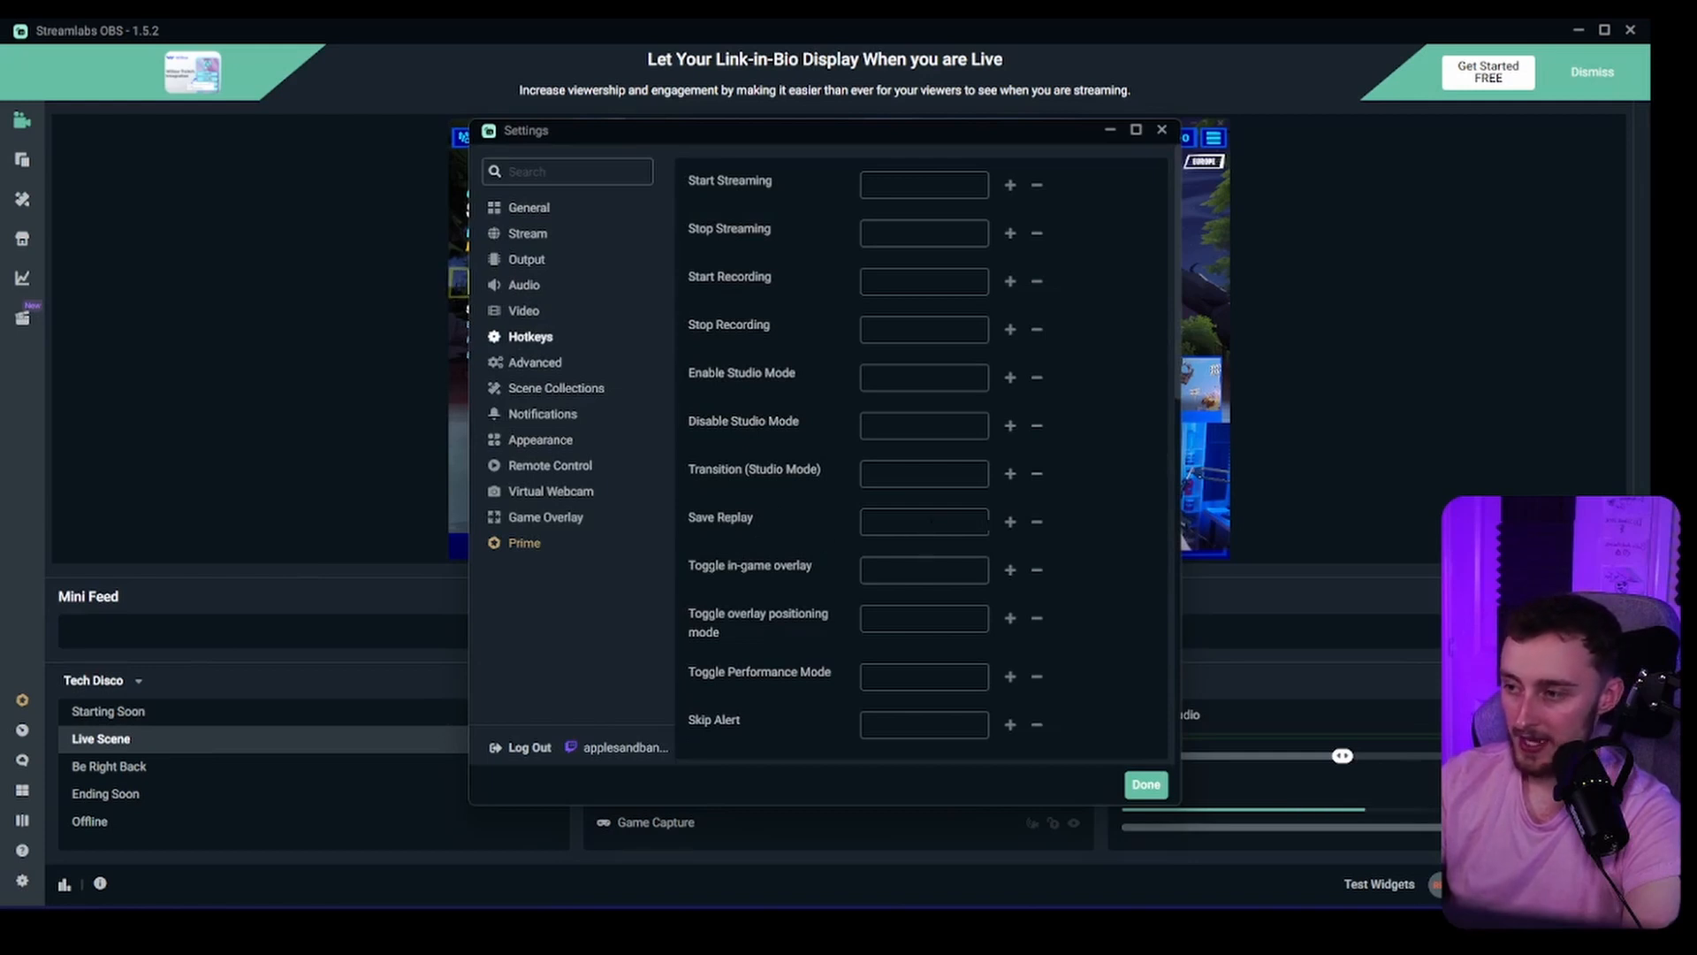
click(952, 524)
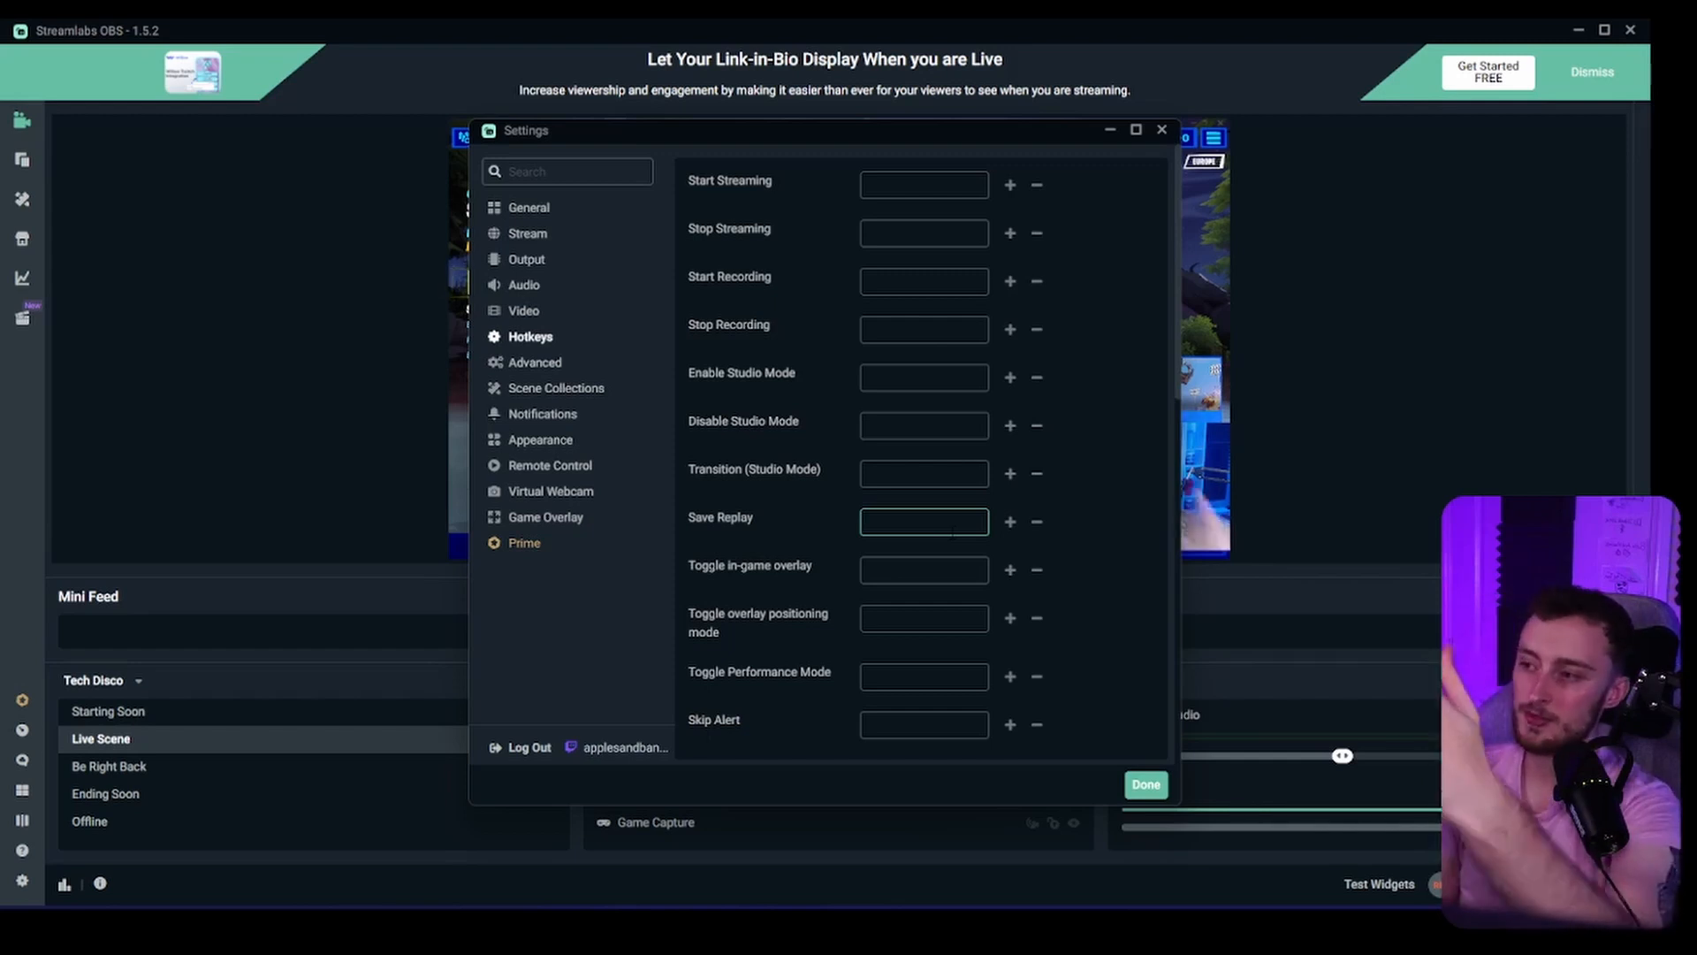
scroll(1052, 495, down, 10)
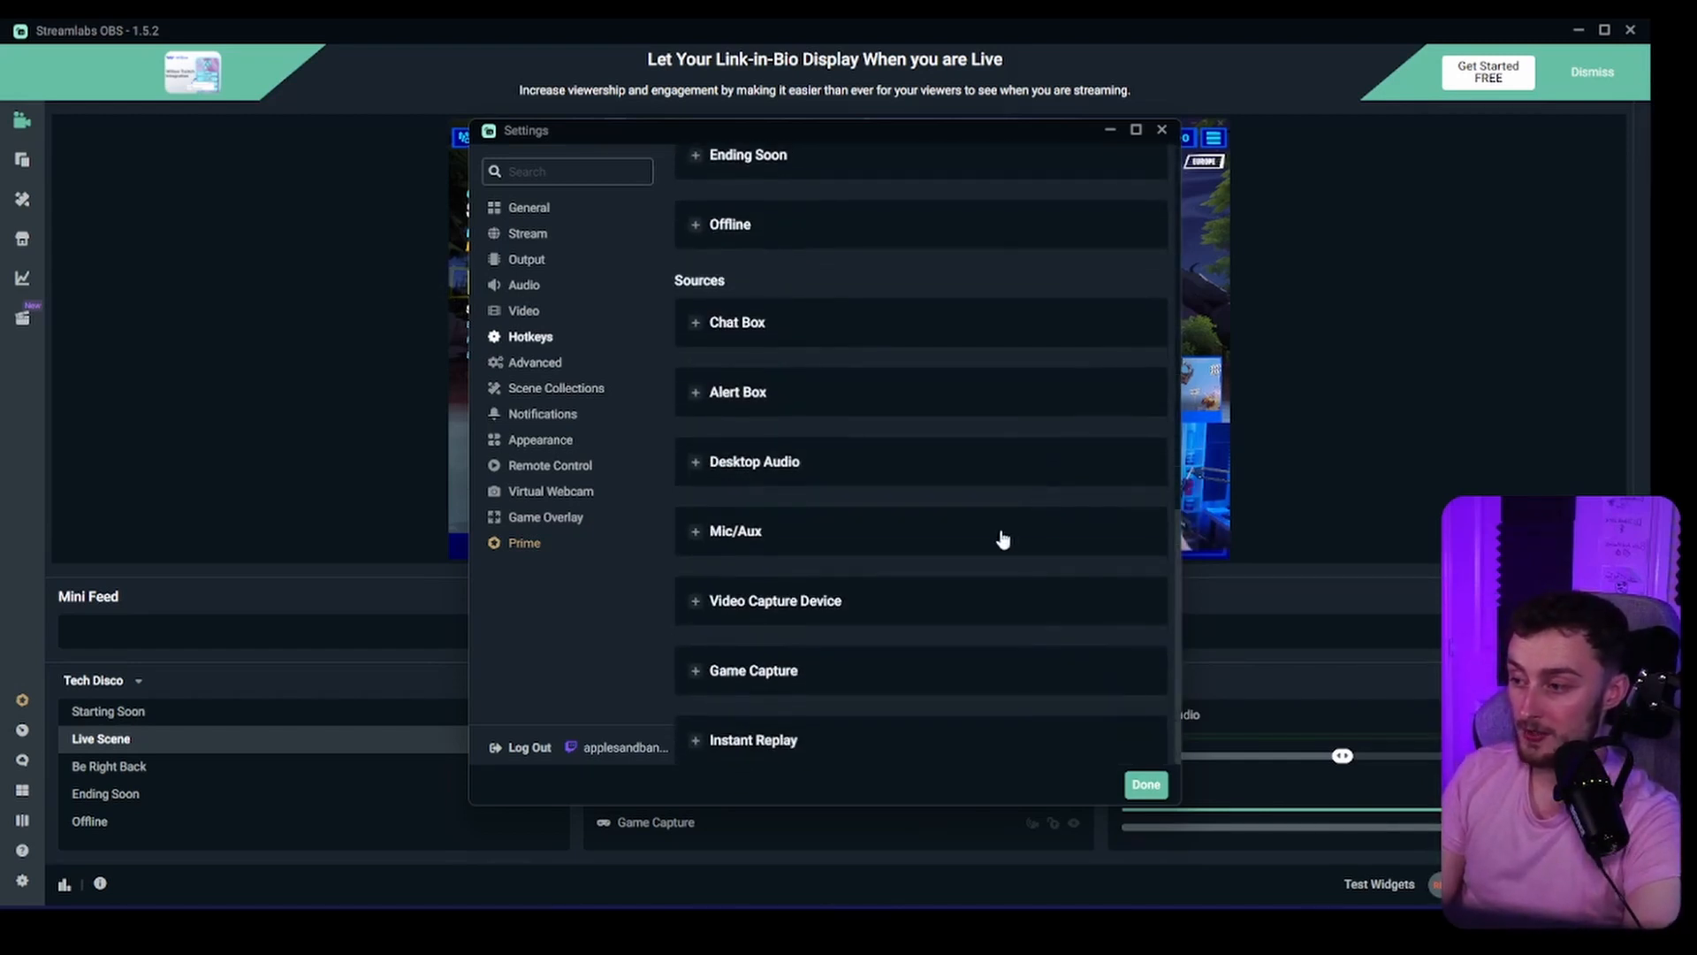
click(757, 741)
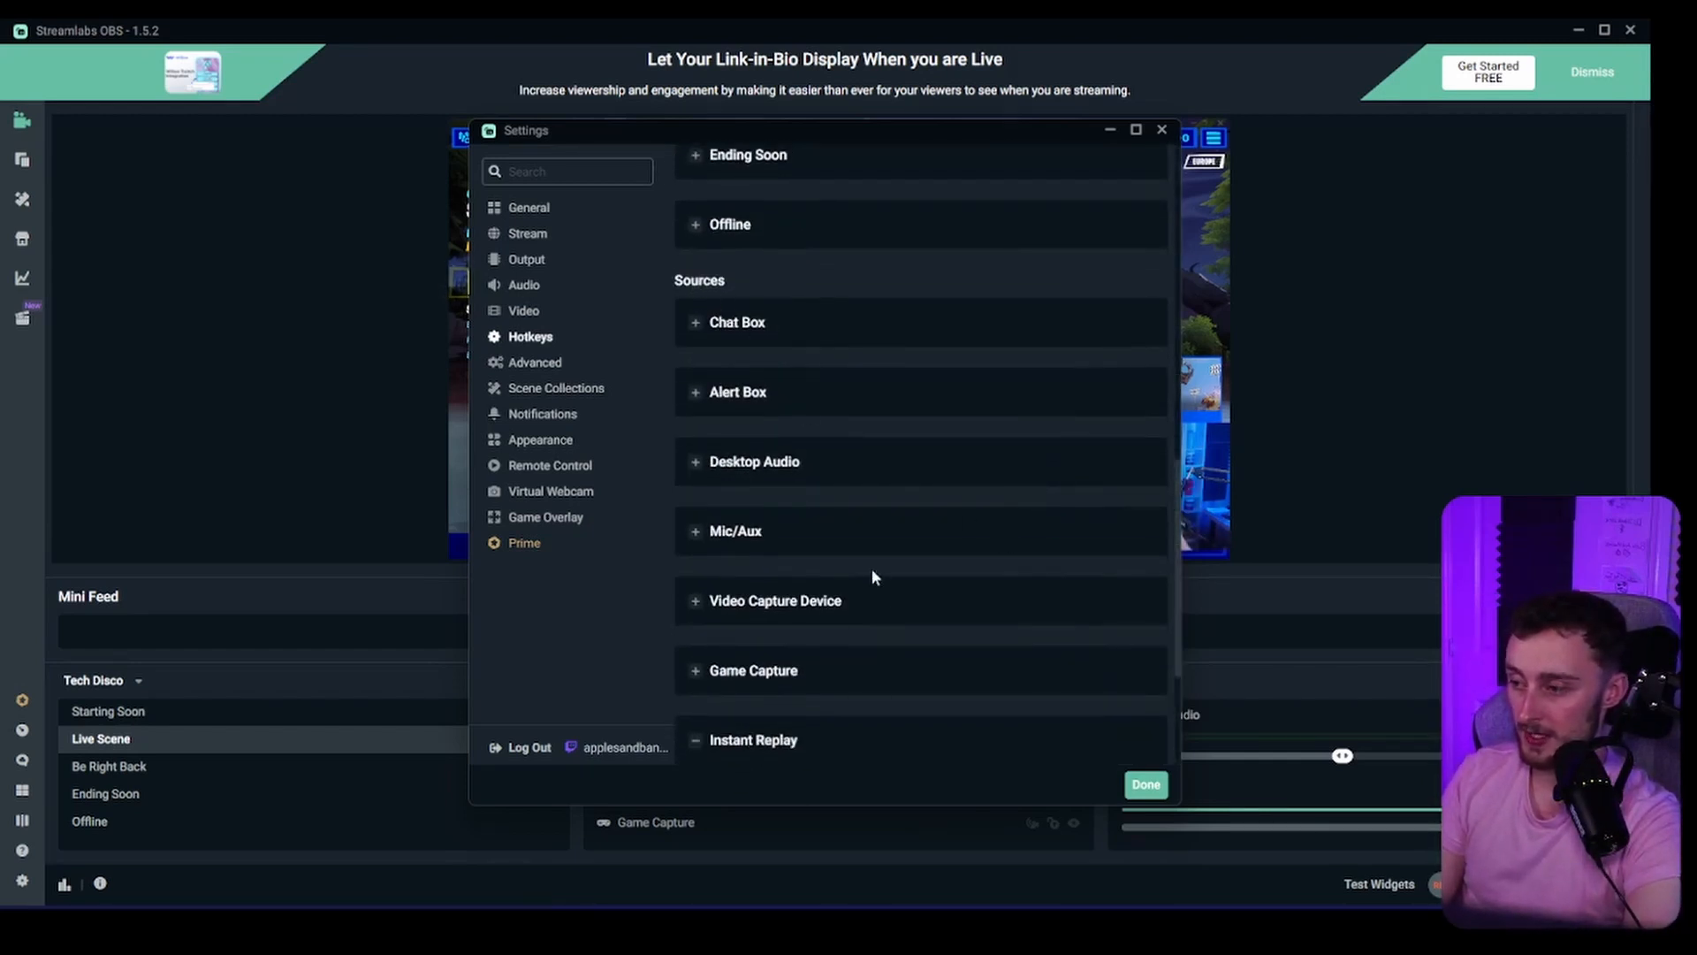
scroll(872, 570, down, 3)
click(1142, 786)
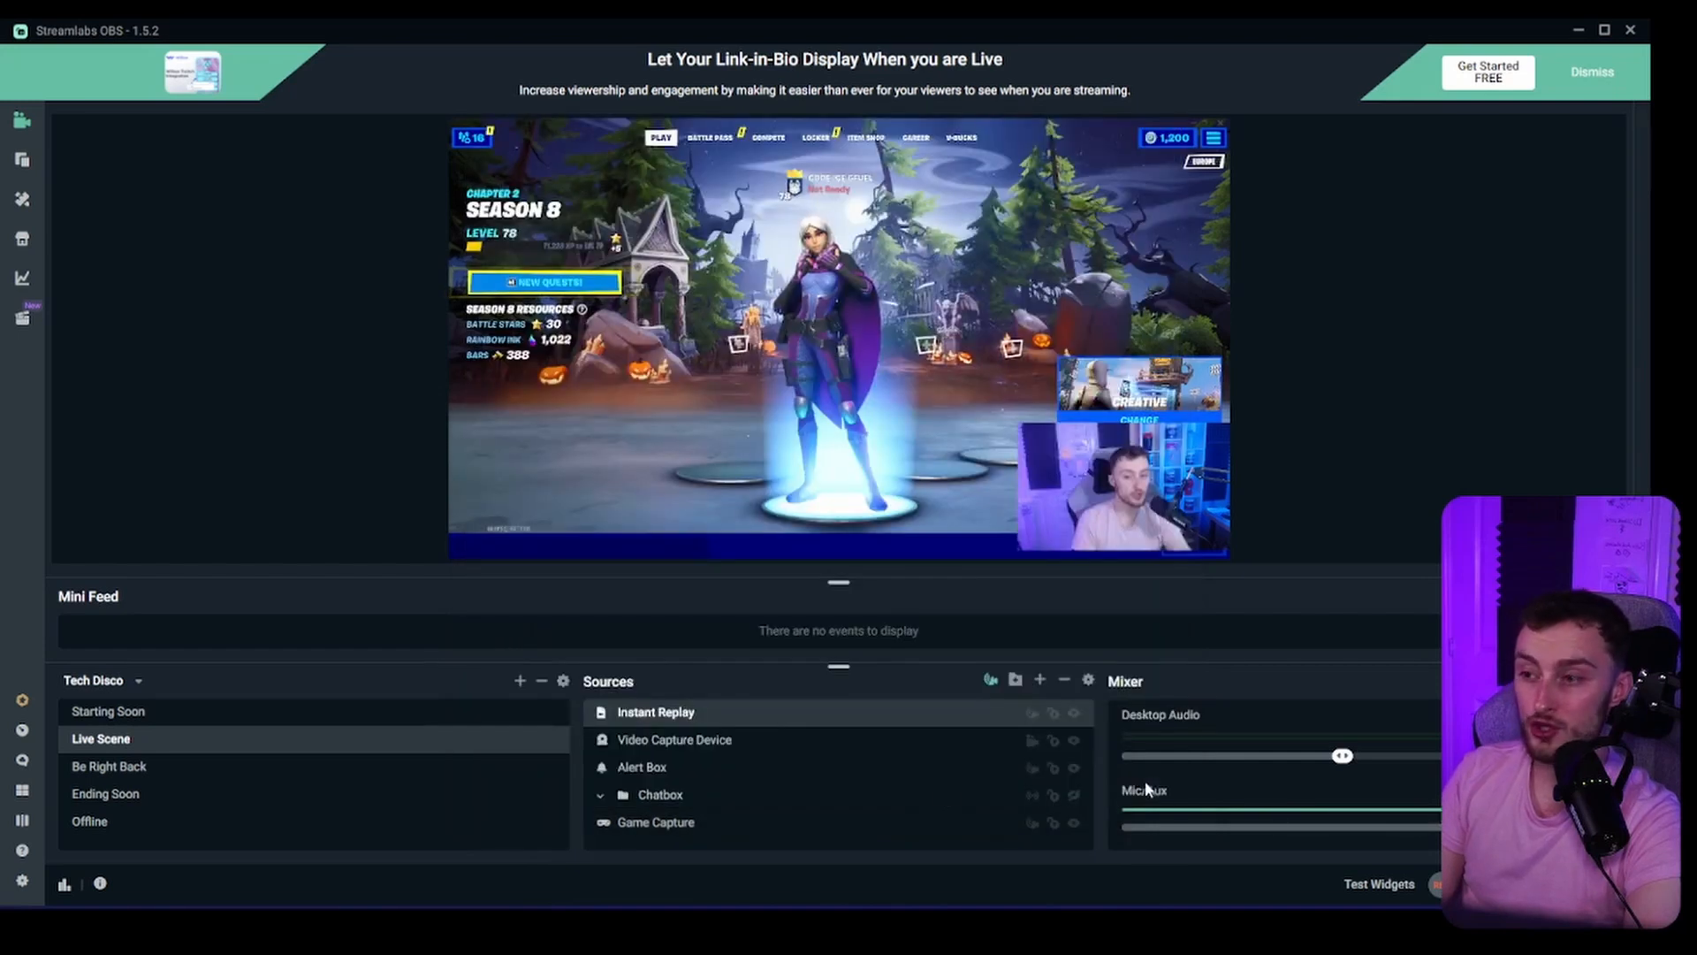
Create a scene named "instant replay", place it directly below Live Scene, and add the Instant Replay source to it.
click(267, 821)
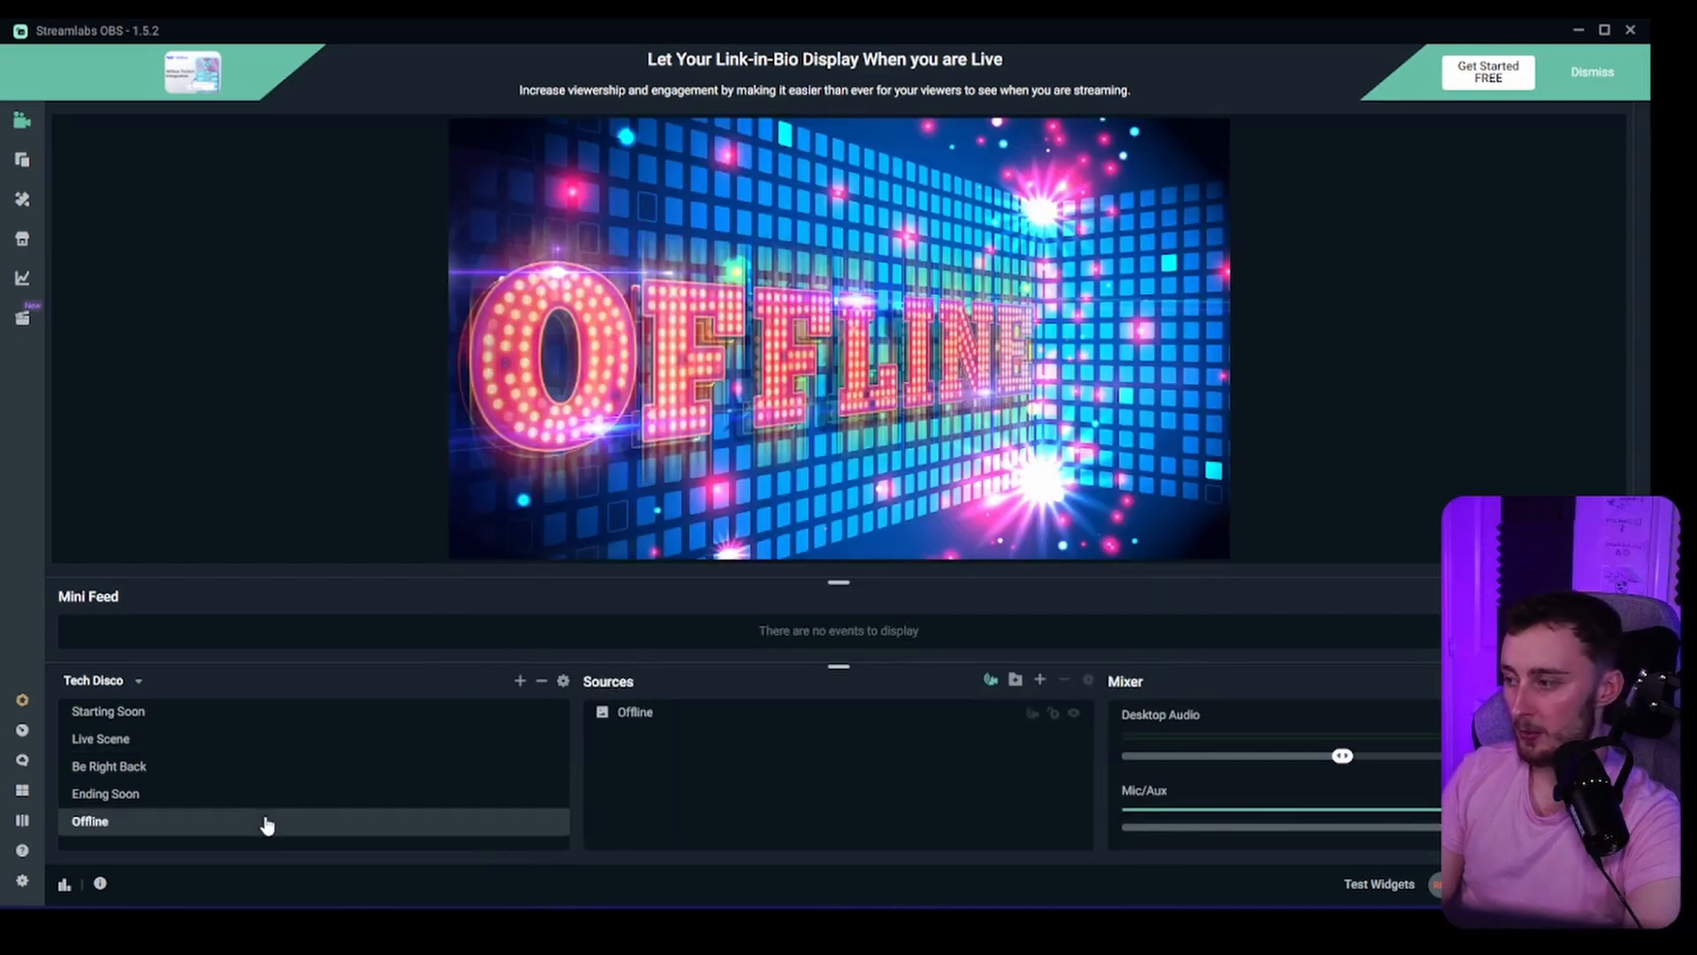
click(520, 680)
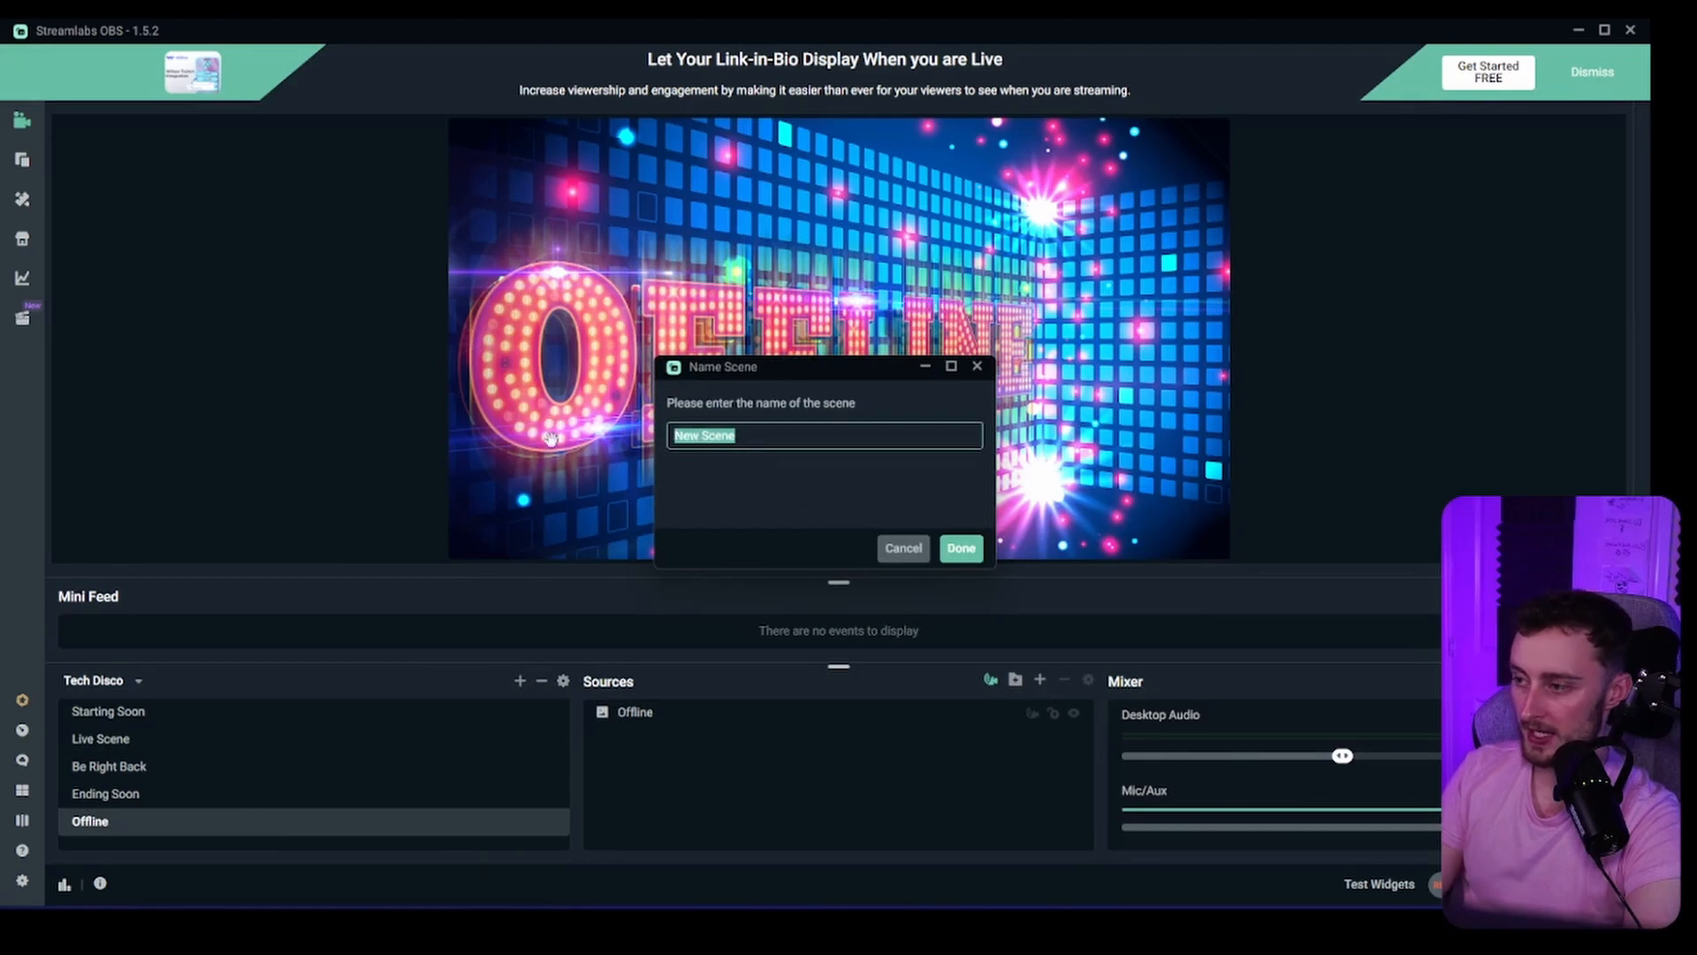
text(instant replay)
key(Return)
drag(142, 834, 231, 768)
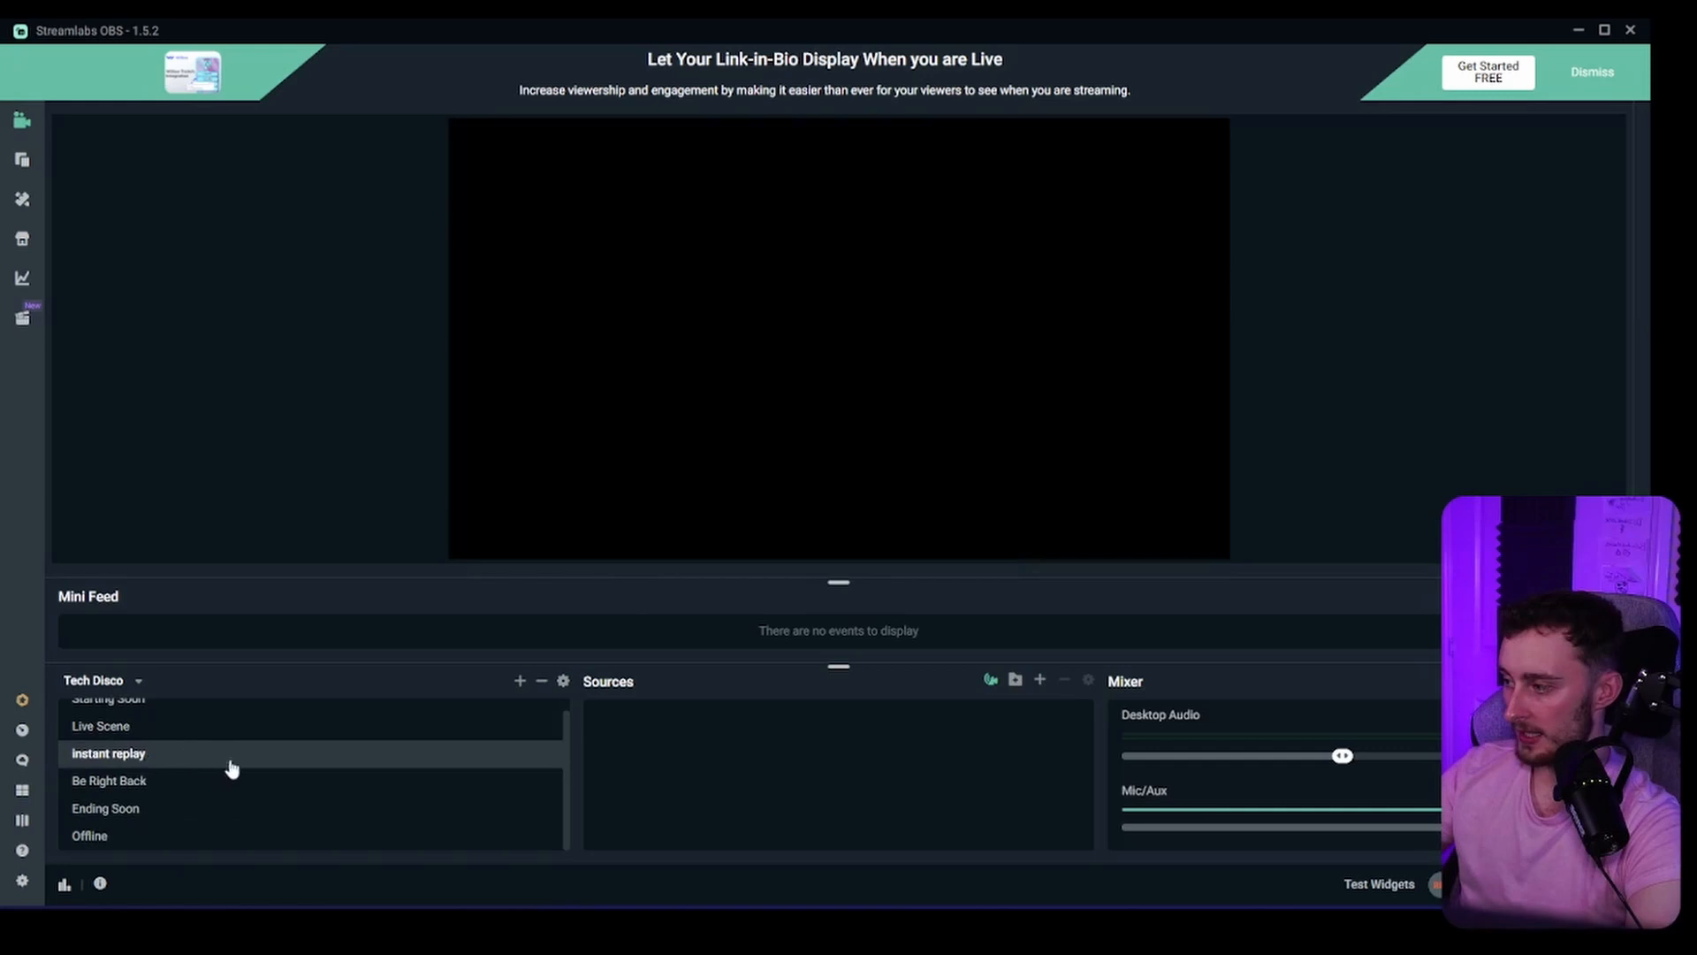
click(1040, 687)
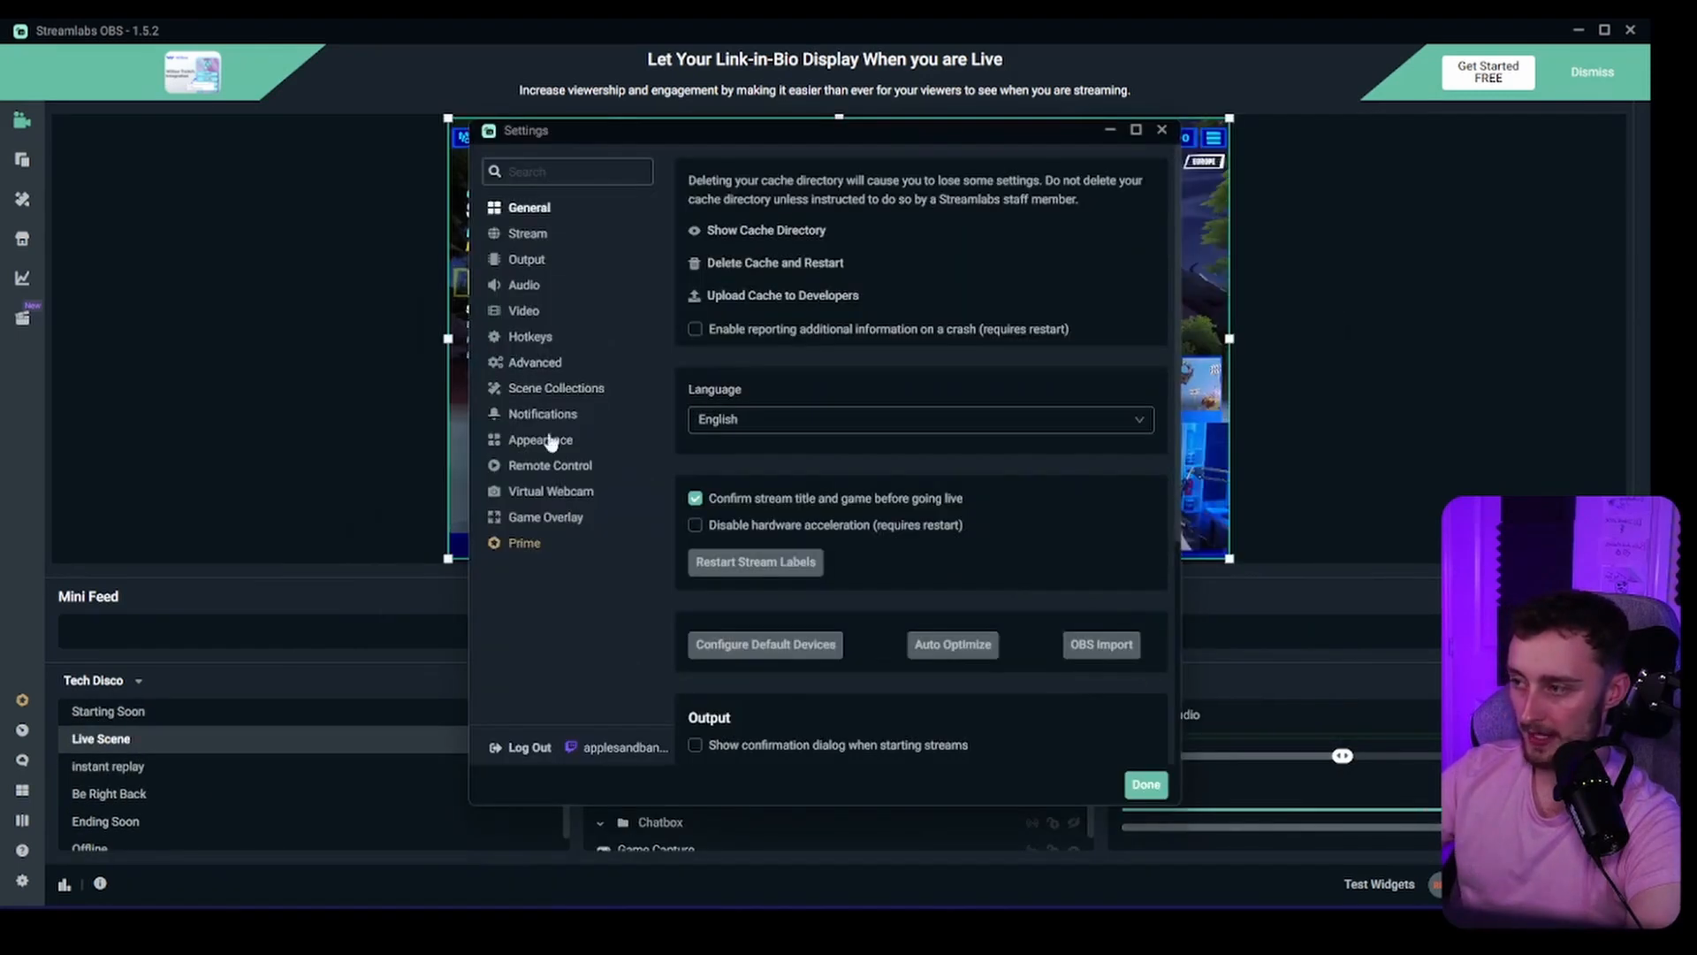
Check the Show Instant Replay and Hide Instant Replay hotkey fields of the instant replay scene in the hotkey settings.
click(530, 343)
scroll(754, 475, down, 5)
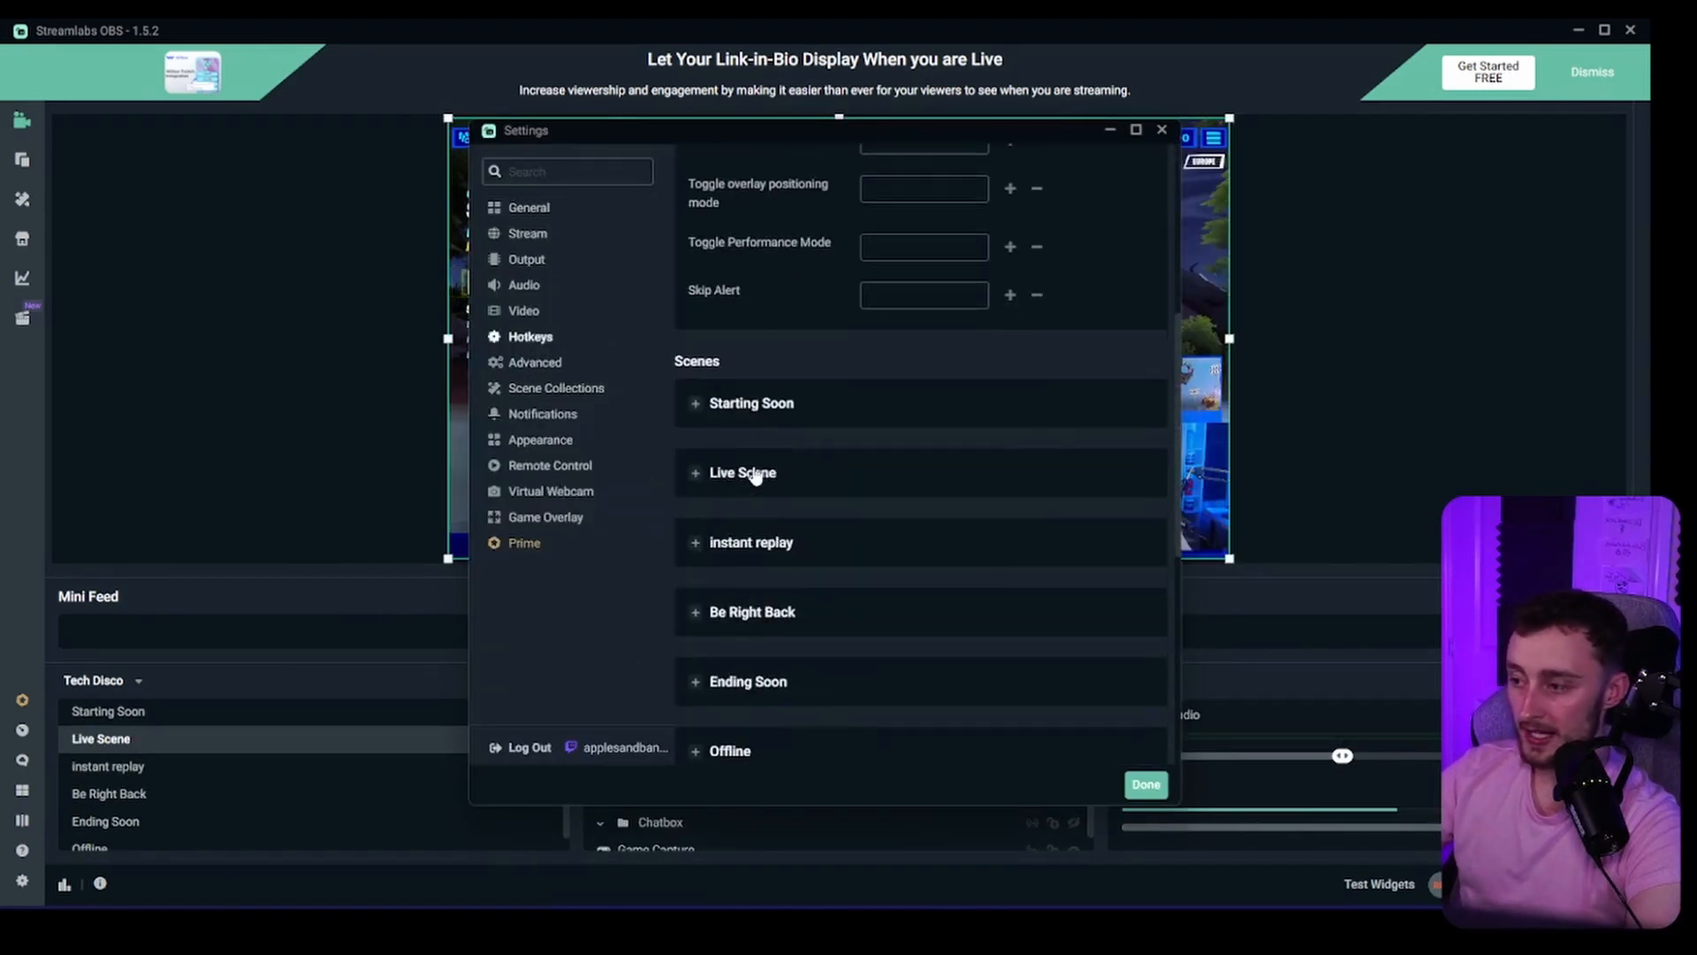
scroll(754, 475, down, 2)
click(754, 376)
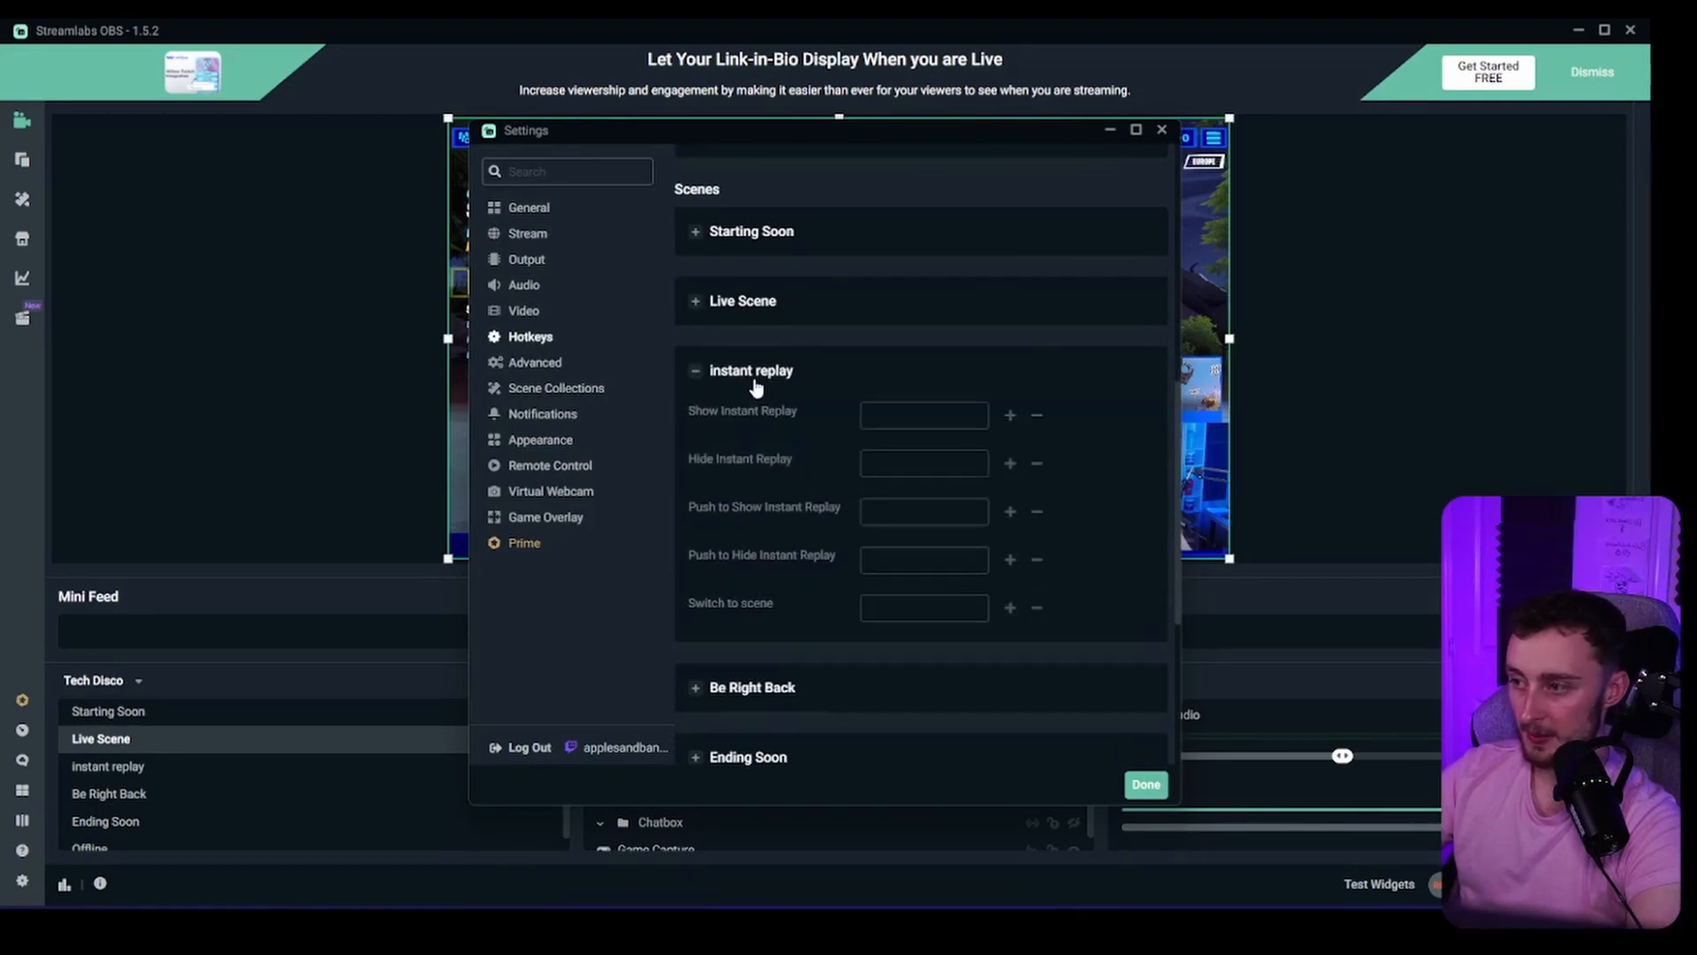
click(924, 415)
click(906, 463)
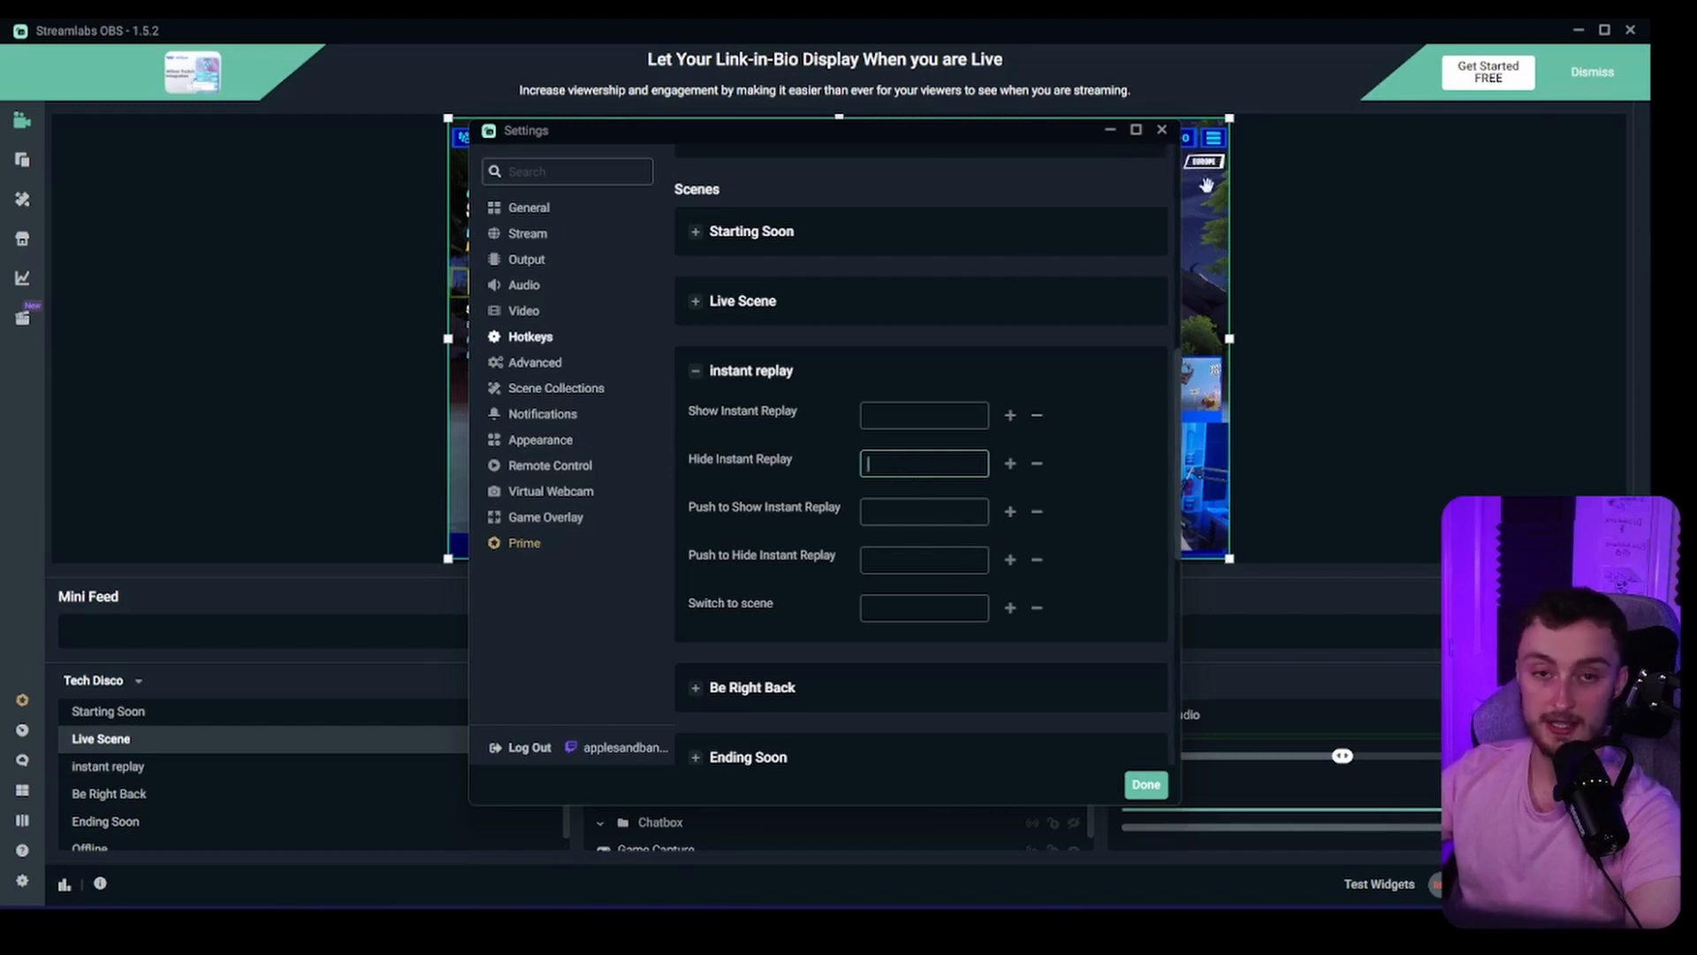
click(1145, 784)
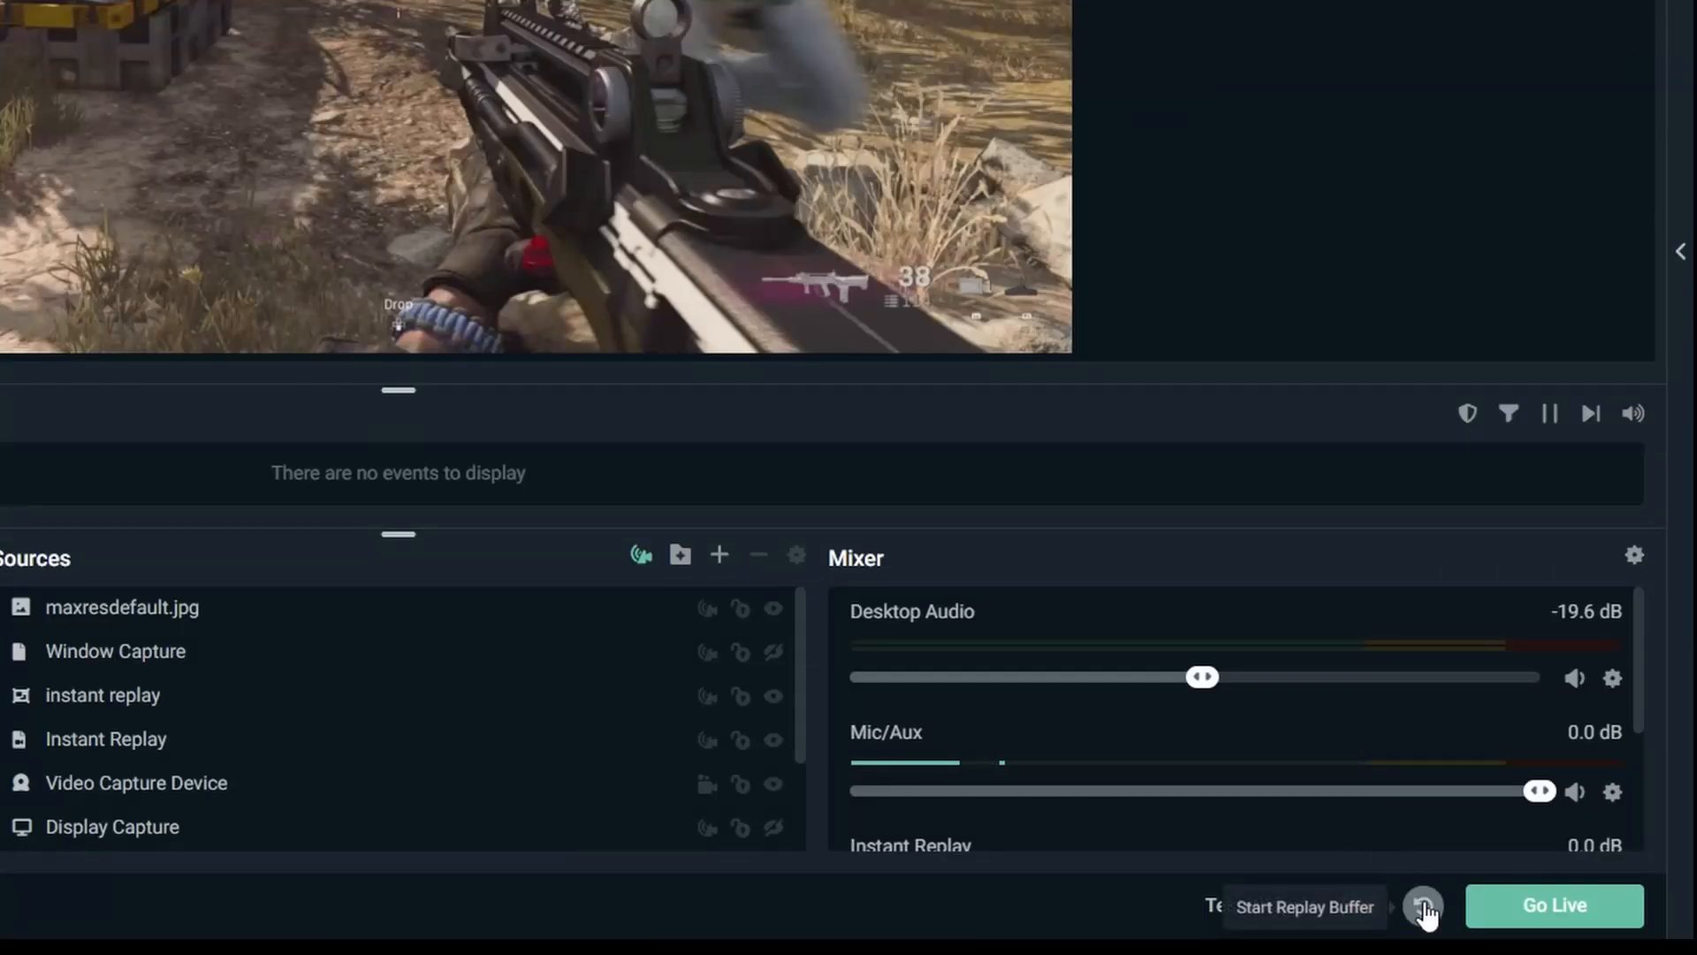
Start the replay buffer, and stop it again.
click(1425, 910)
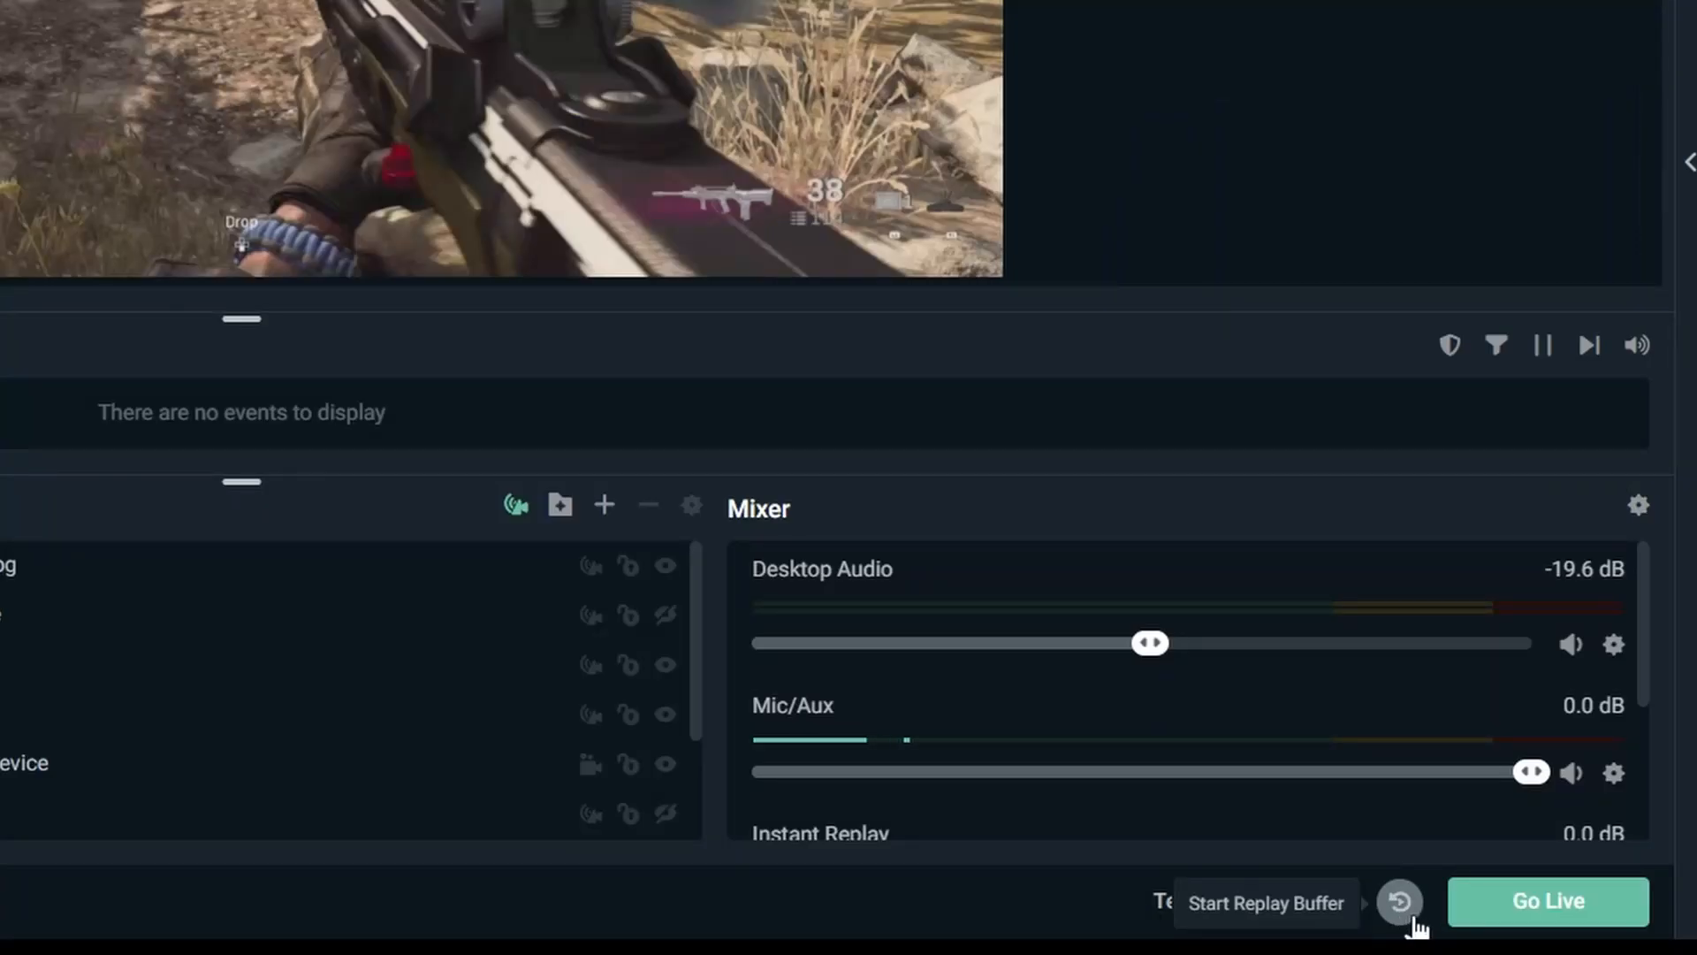
click(1405, 911)
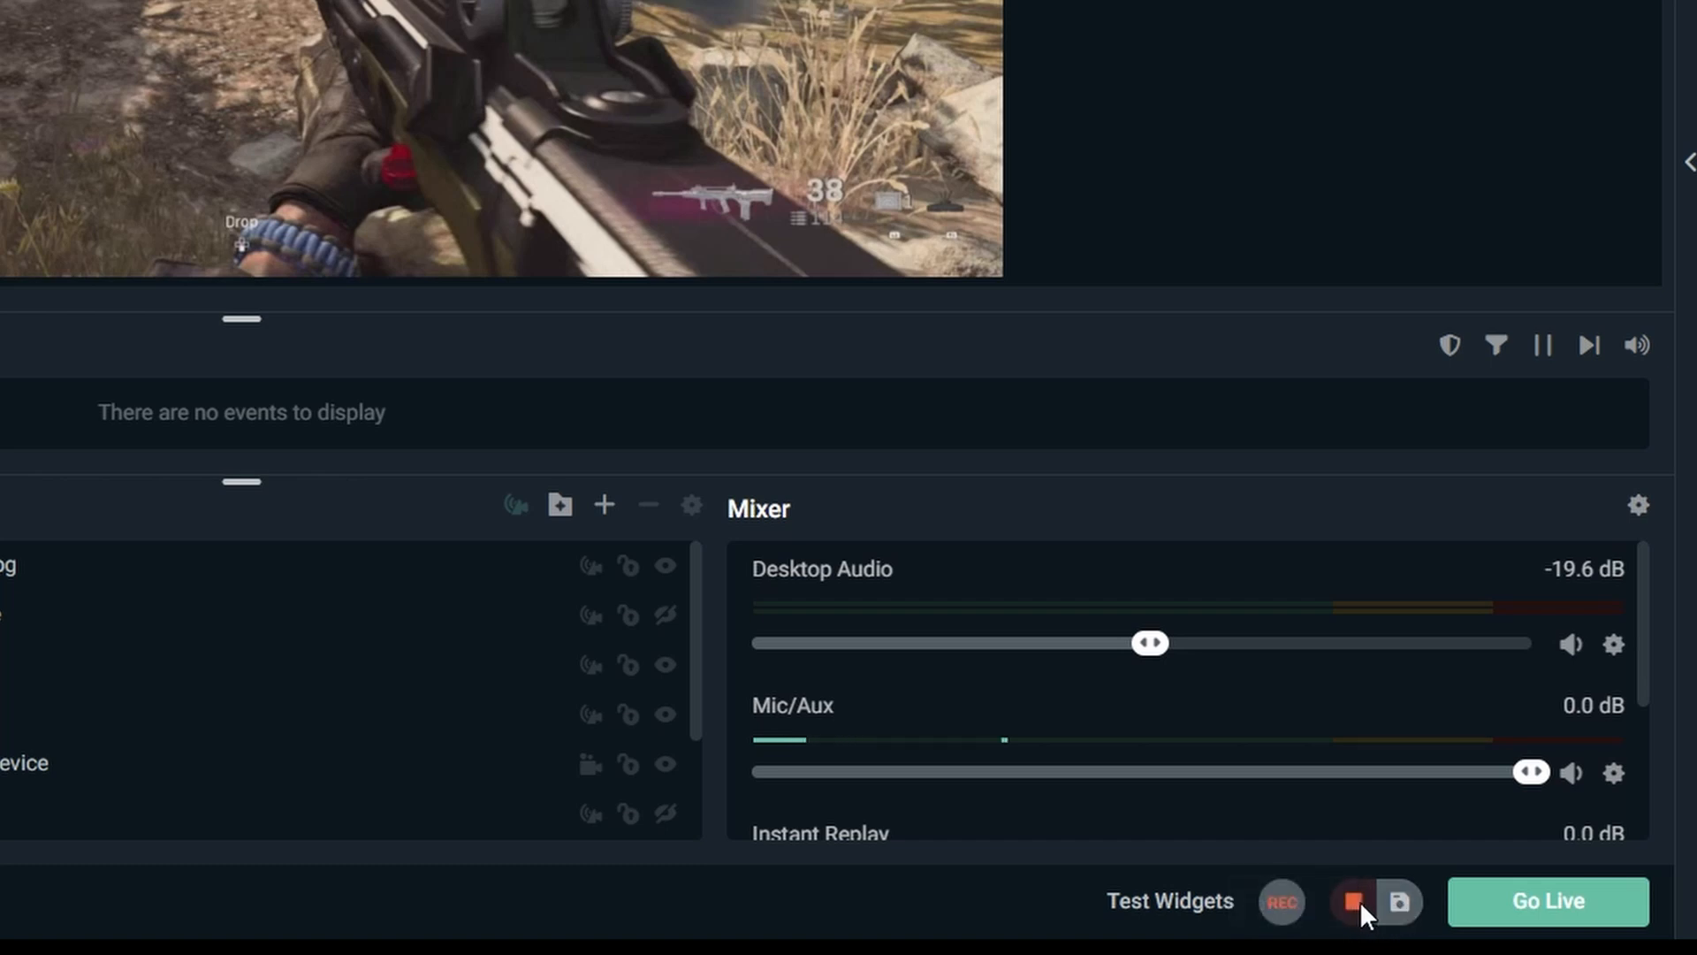
click(1356, 904)
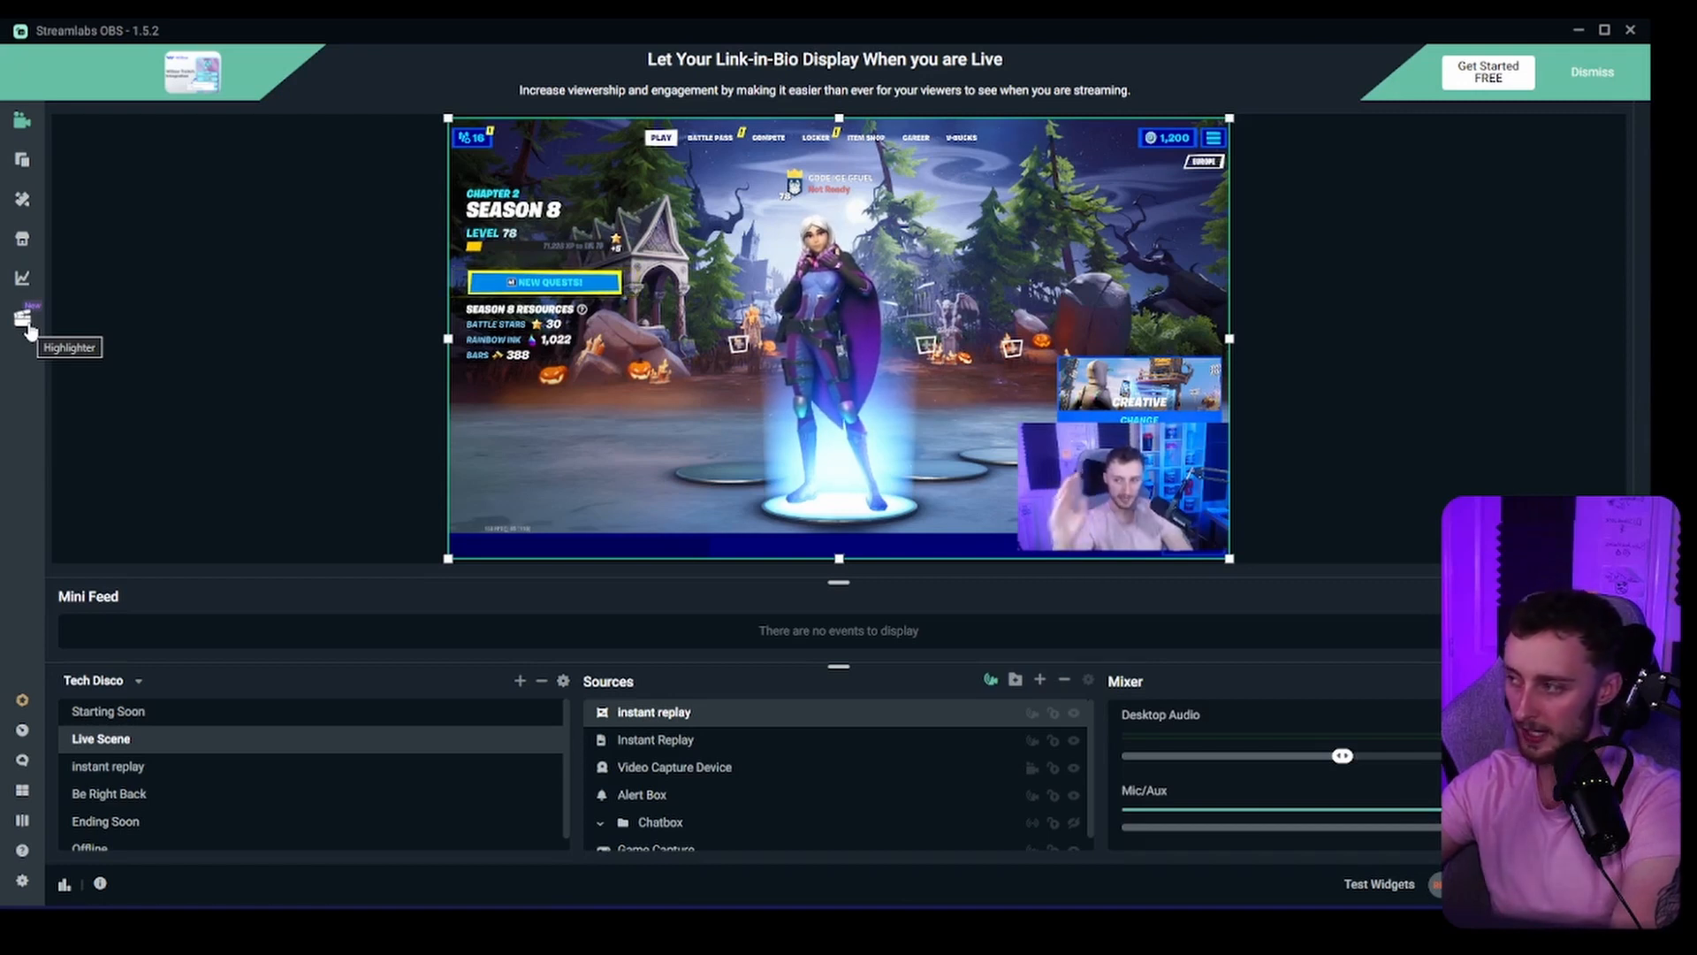
Open the Highlighter and set its Save Replay hotkey to F10.
click(27, 327)
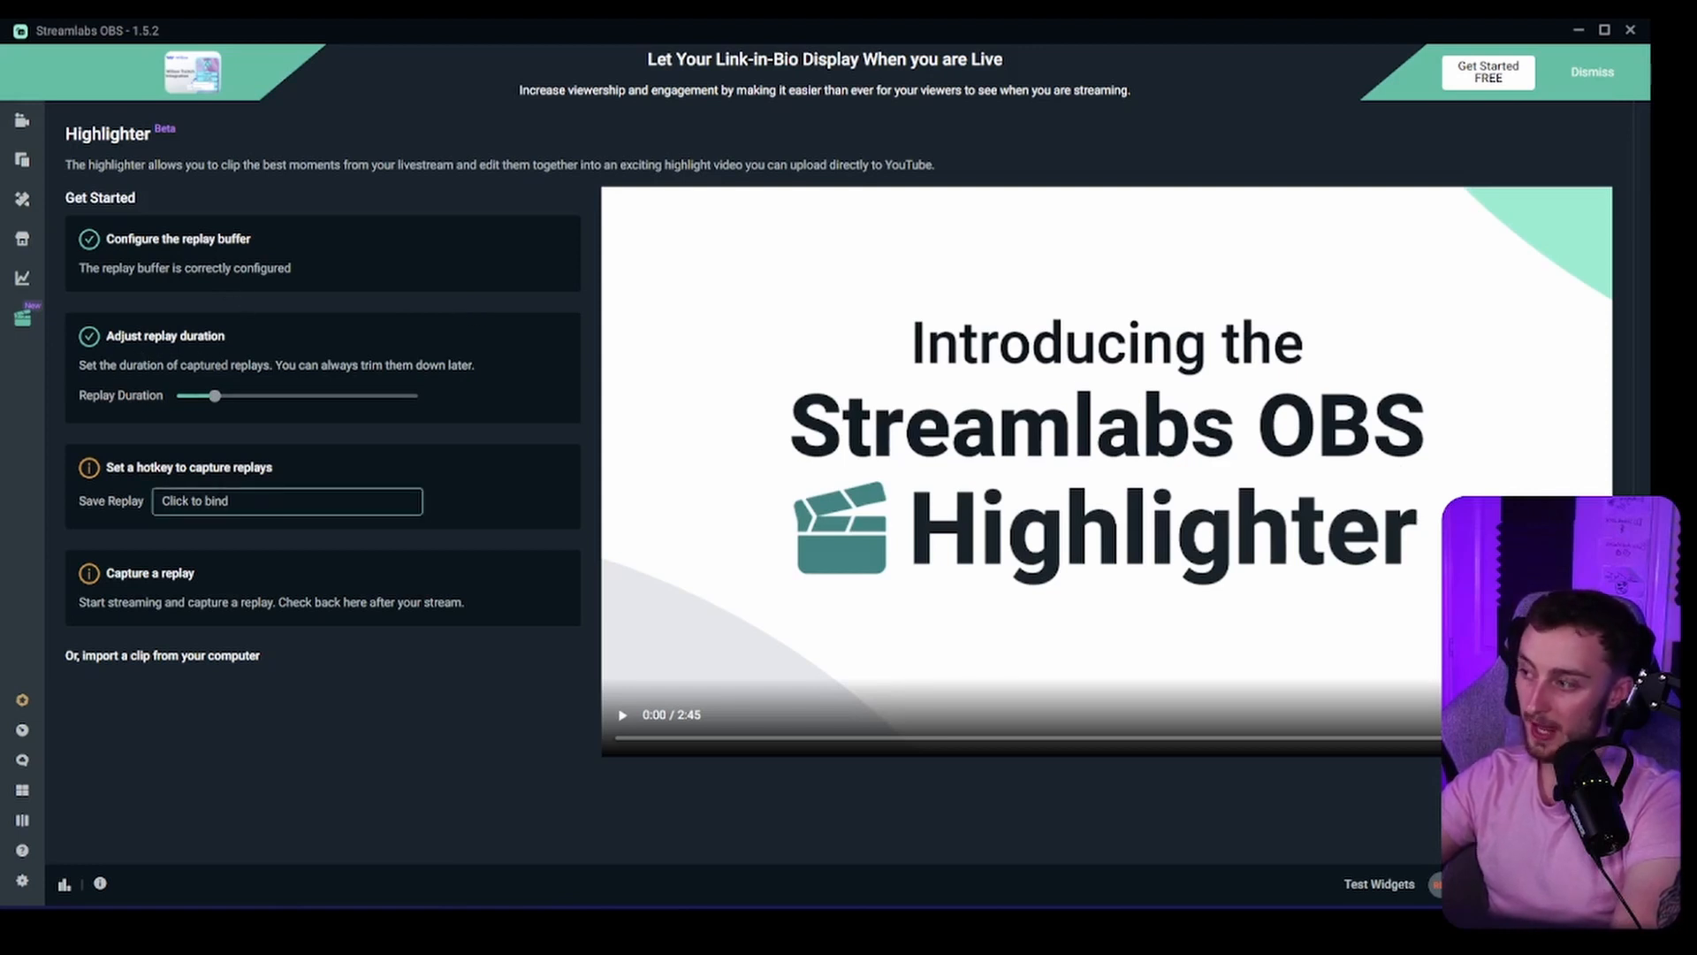
click(282, 501)
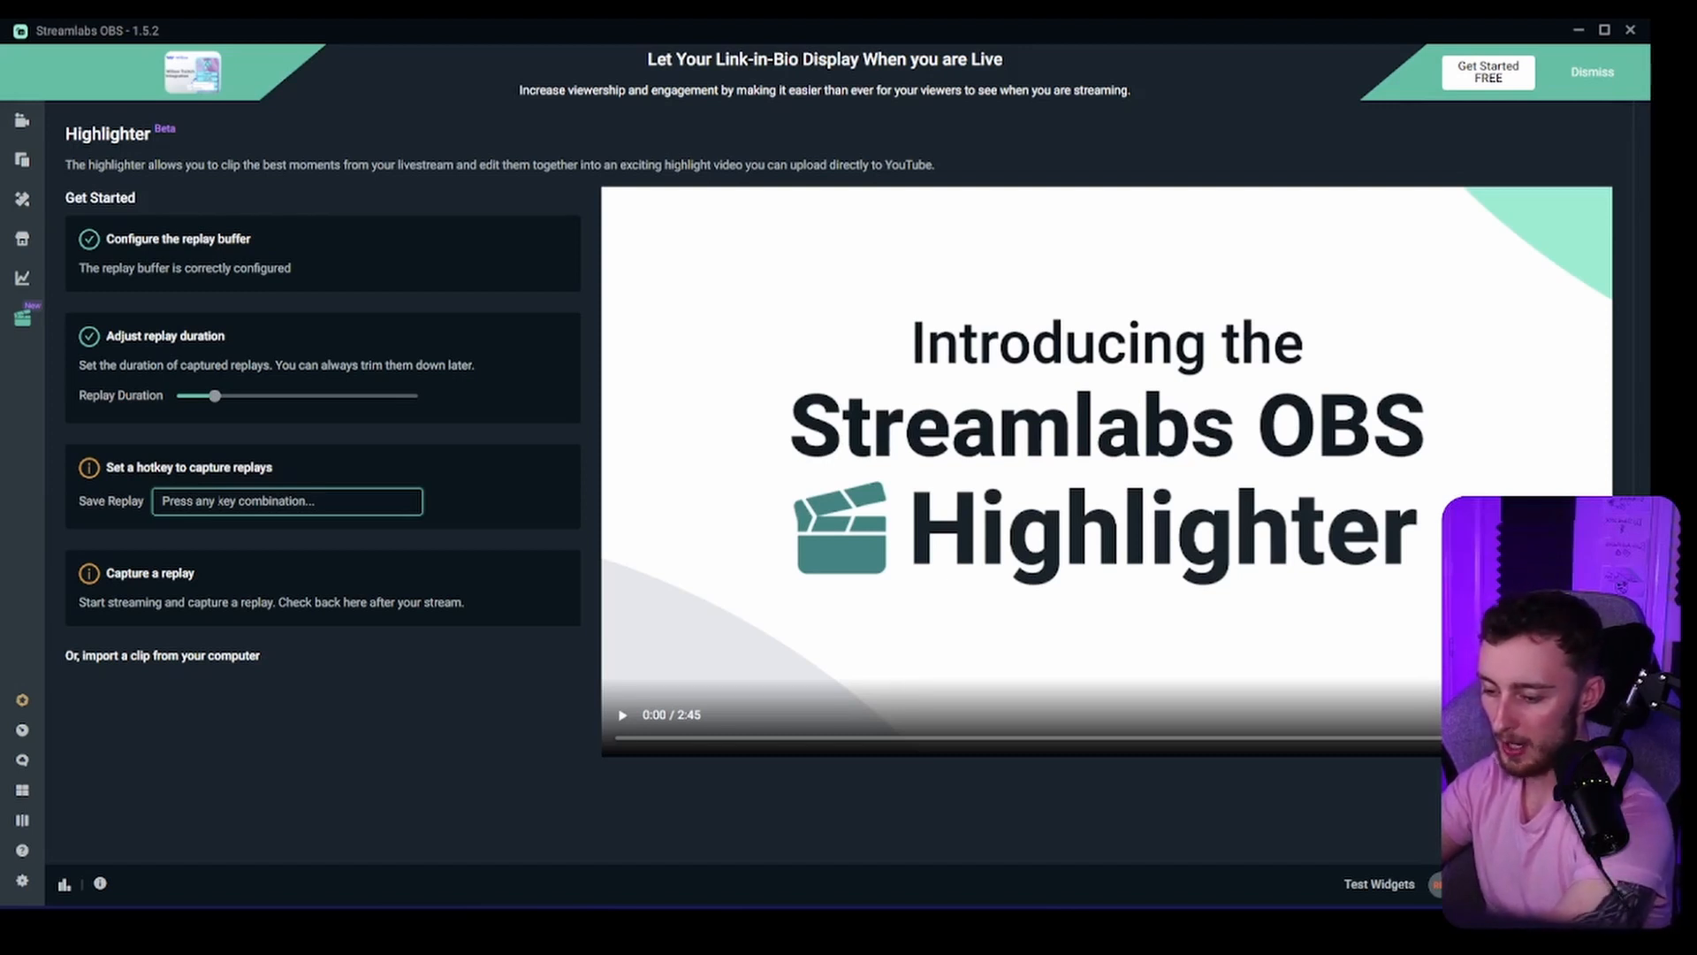
key(F10)
click(230, 535)
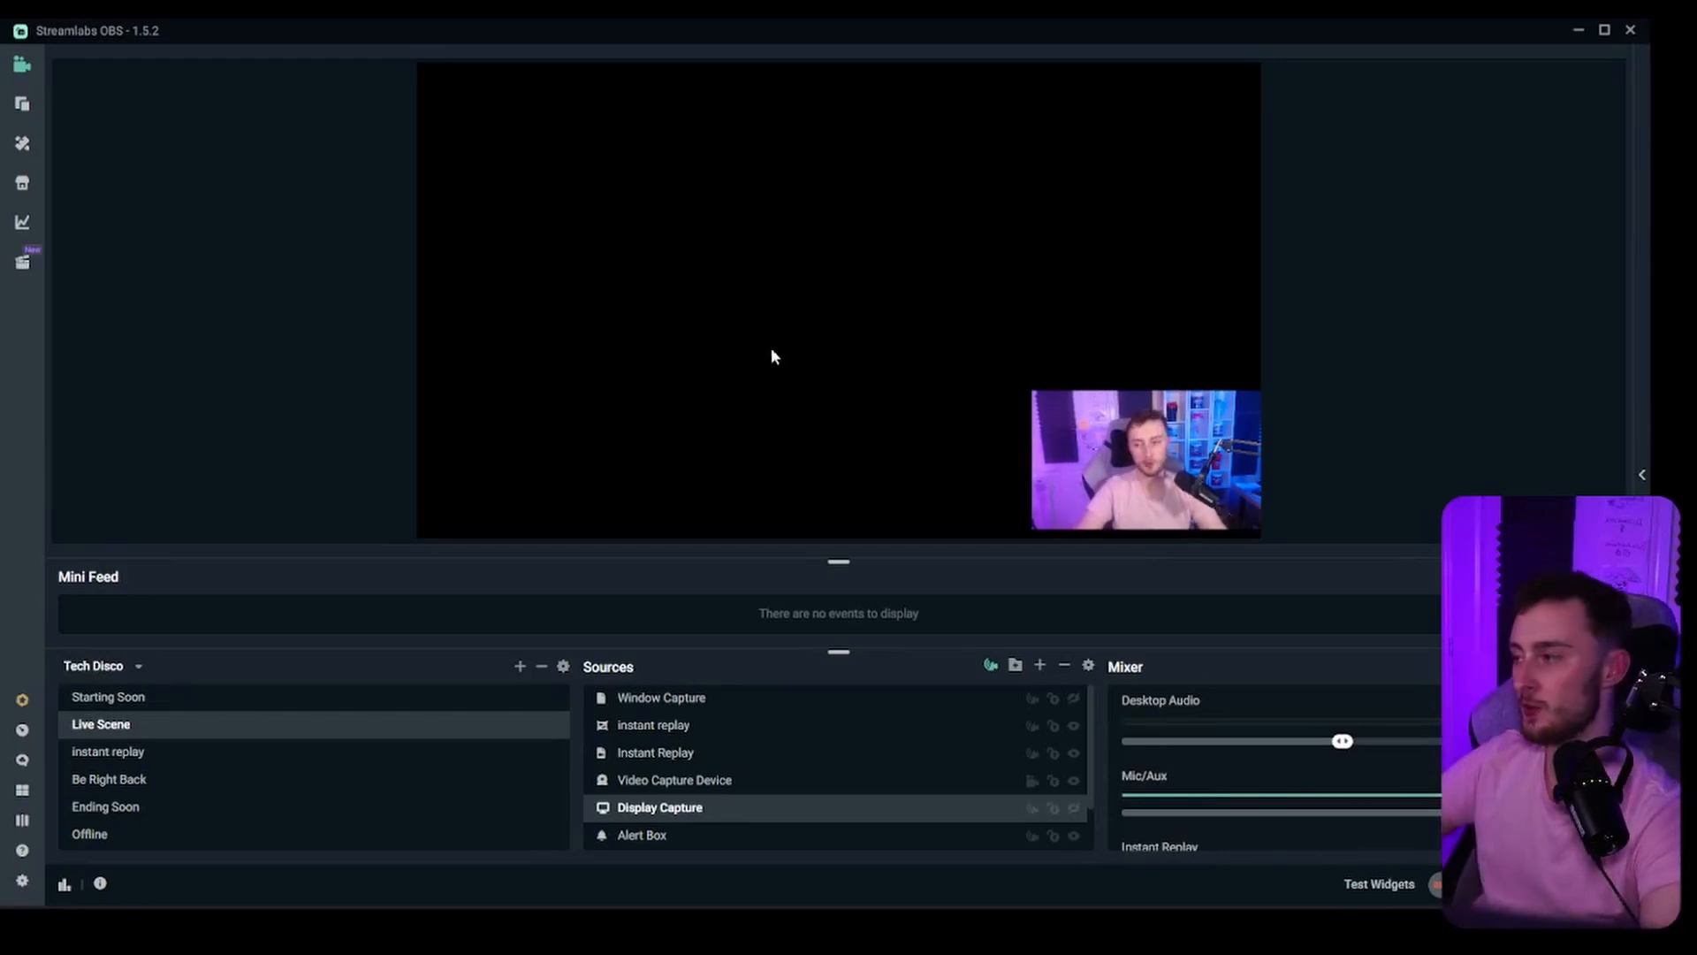
click(33, 267)
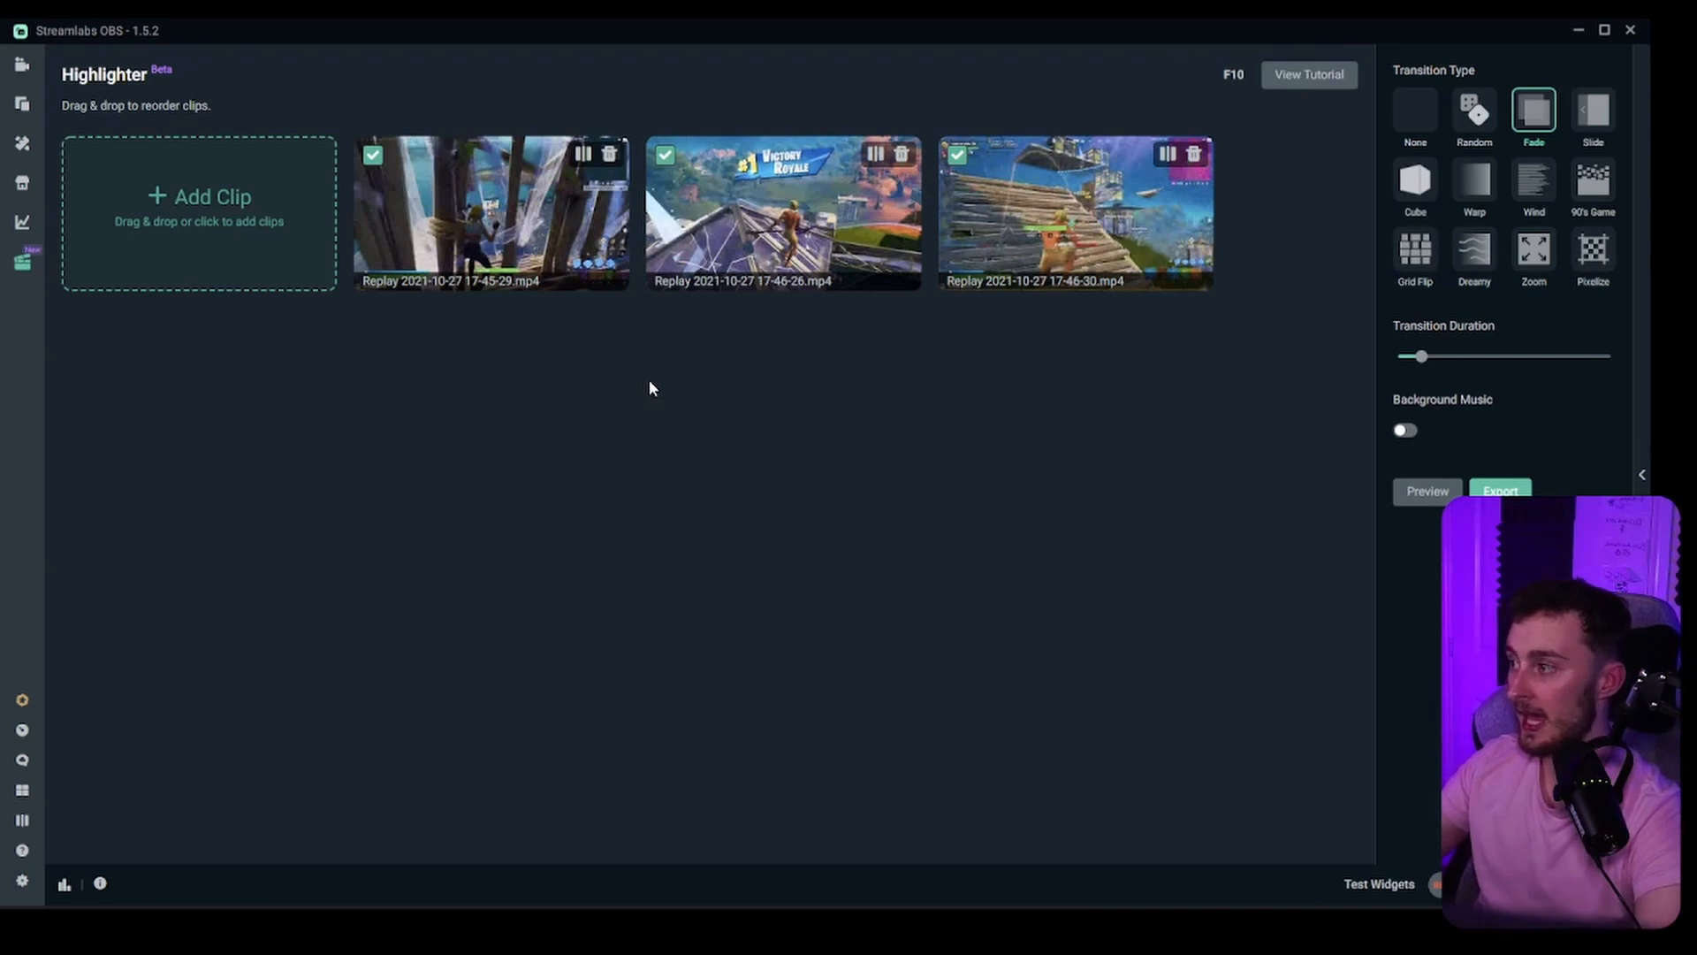
click(260, 250)
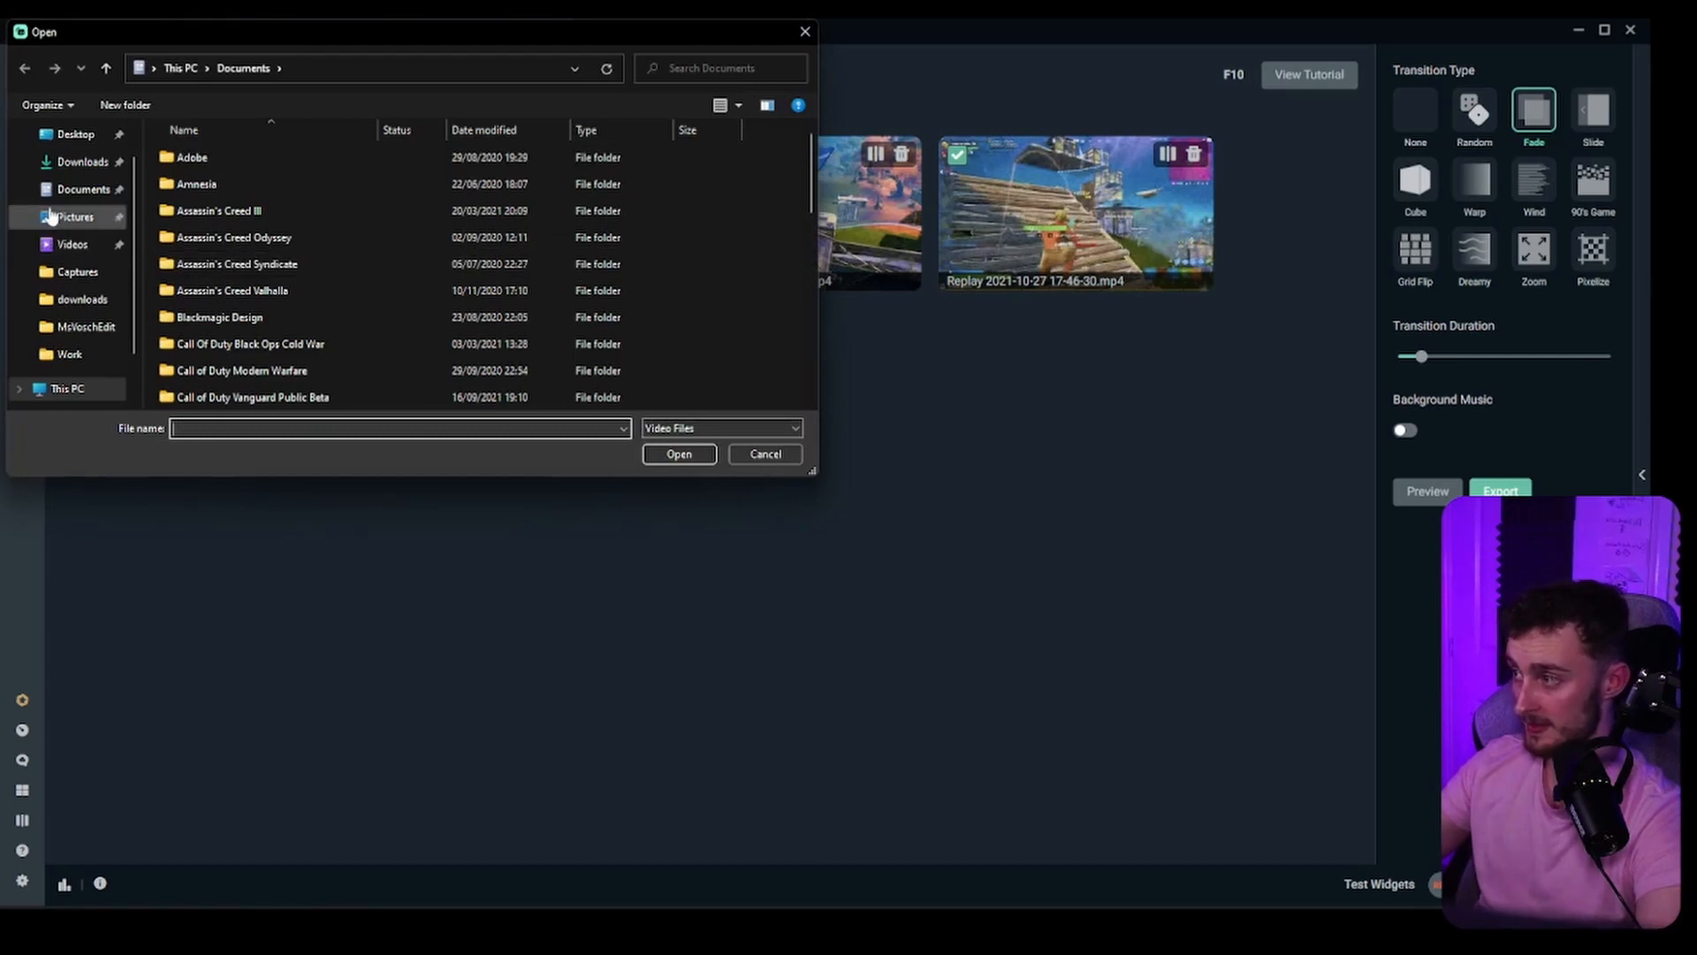
click(60, 272)
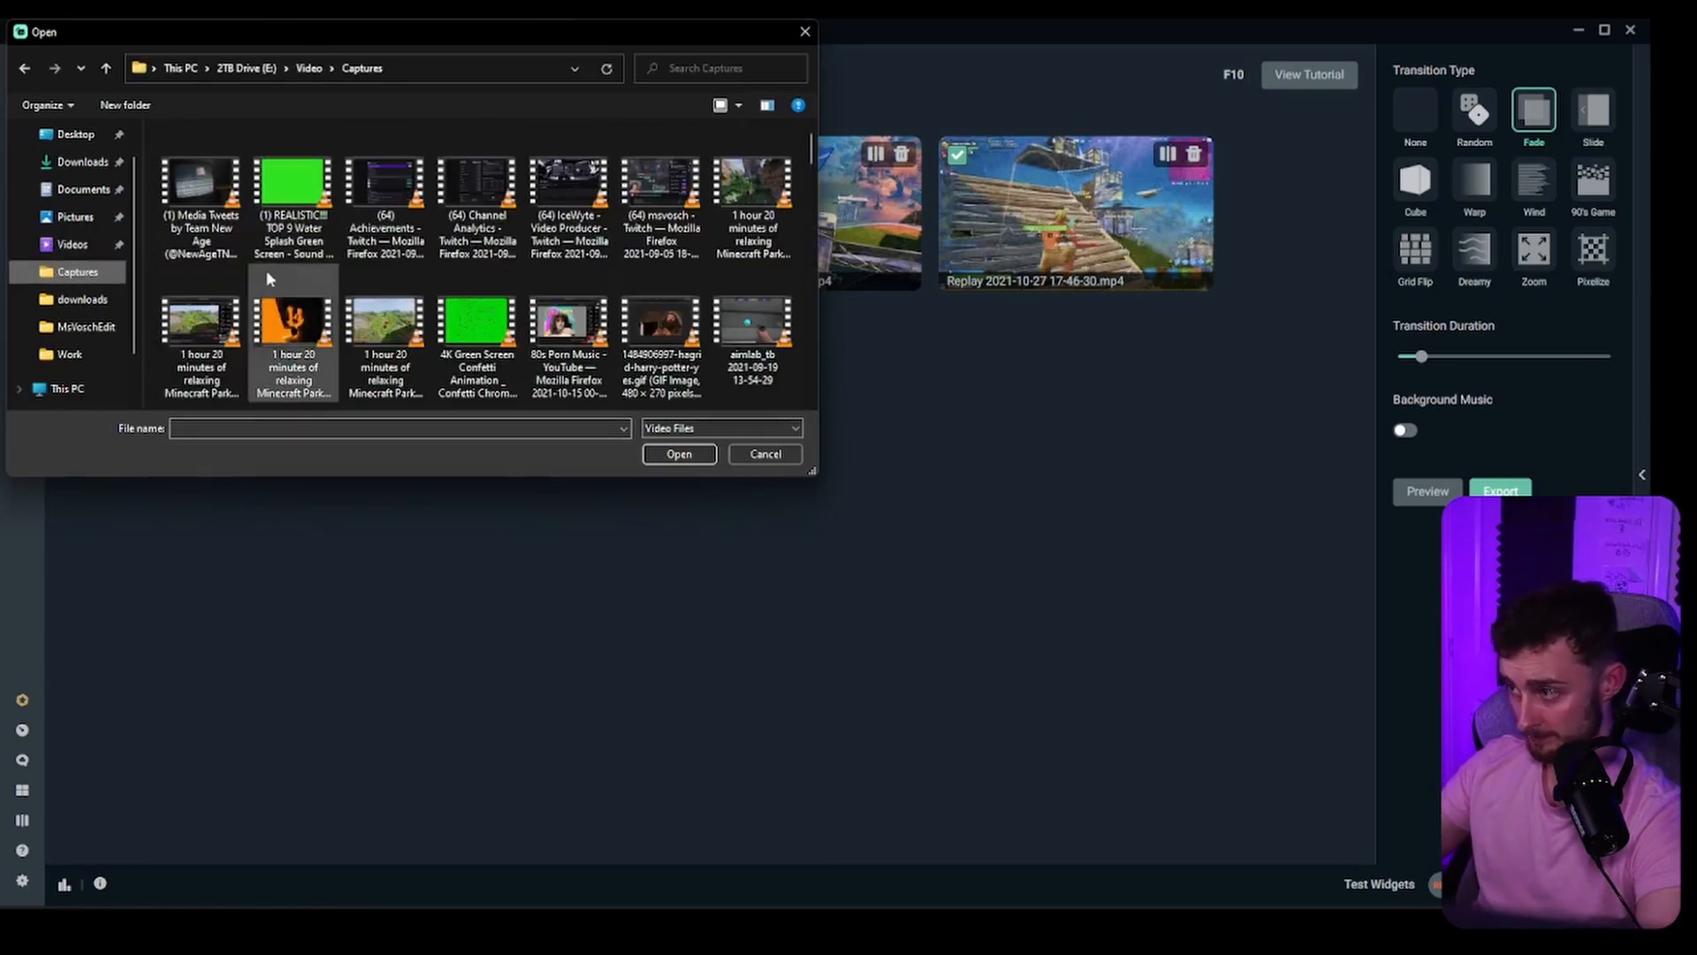
scroll(601, 266, down, 3)
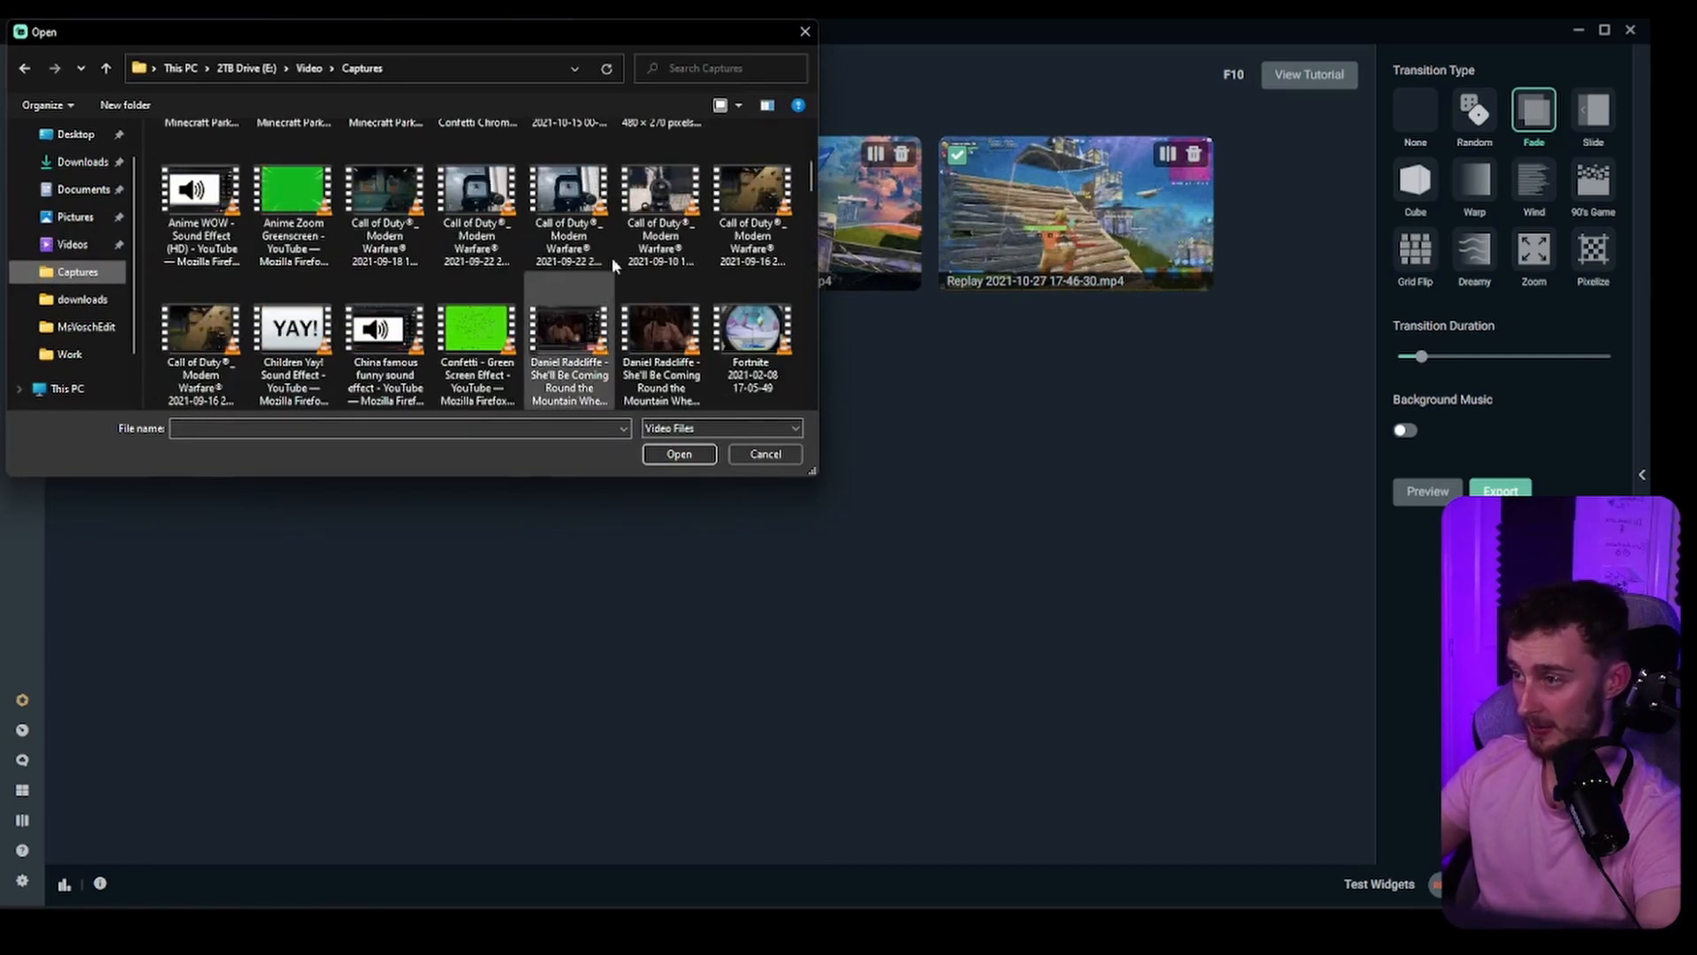
click(752, 203)
click(678, 454)
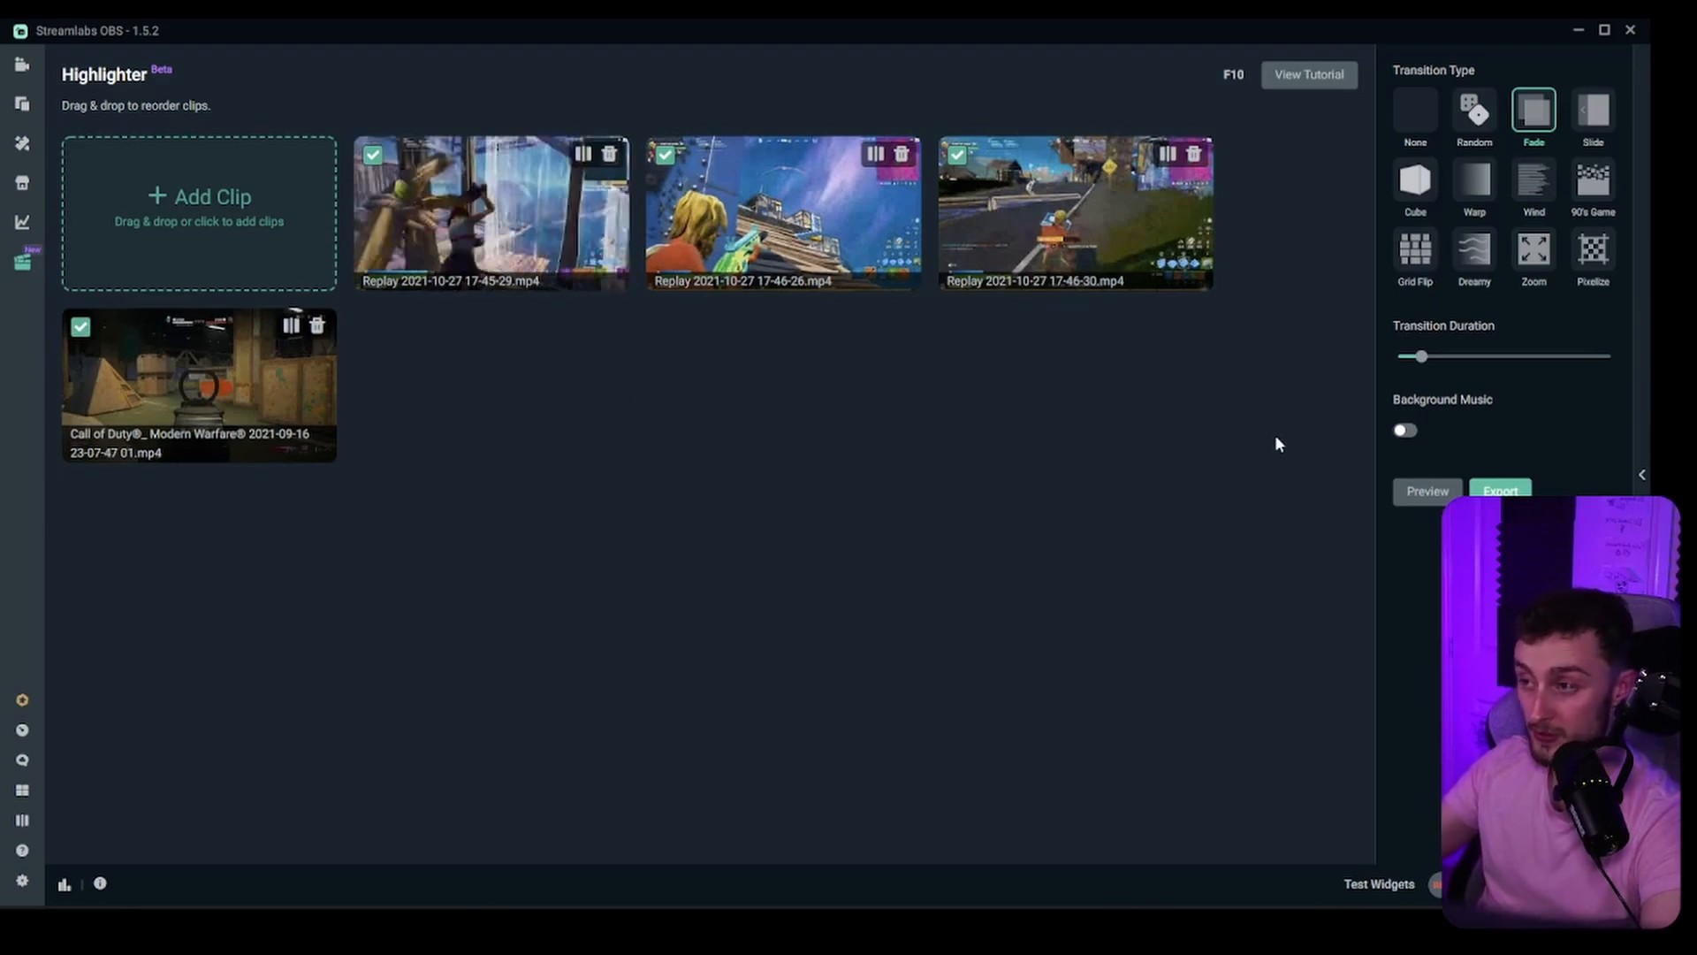
click(511, 244)
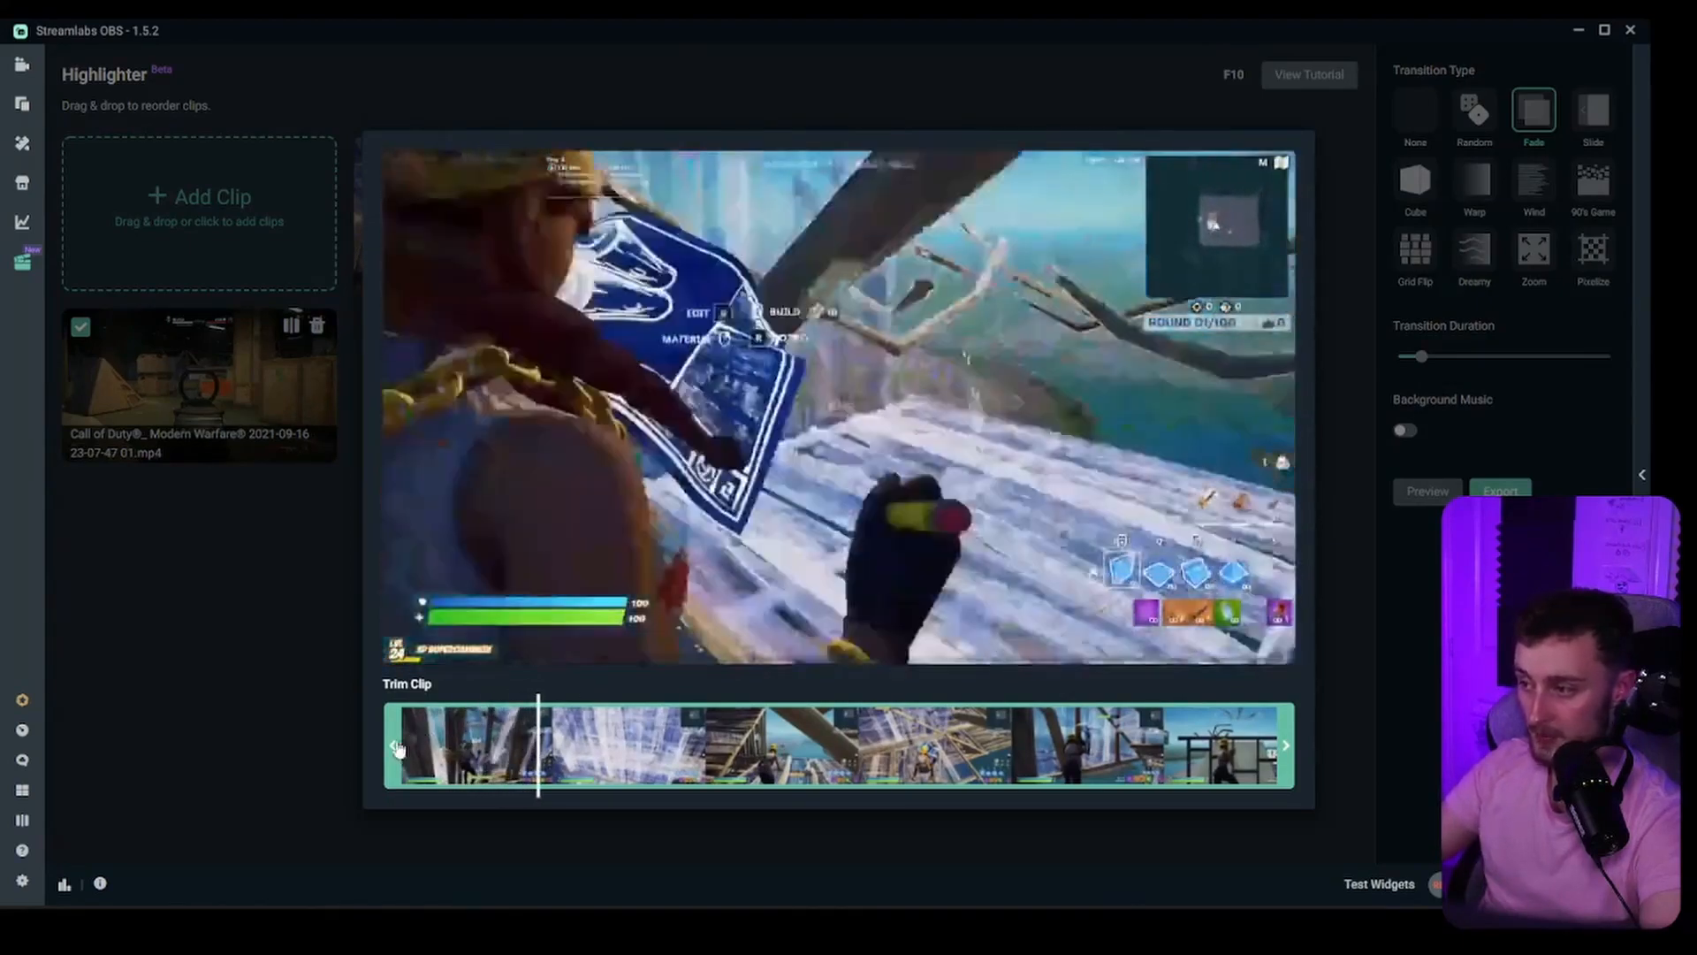
drag(405, 743, 747, 792)
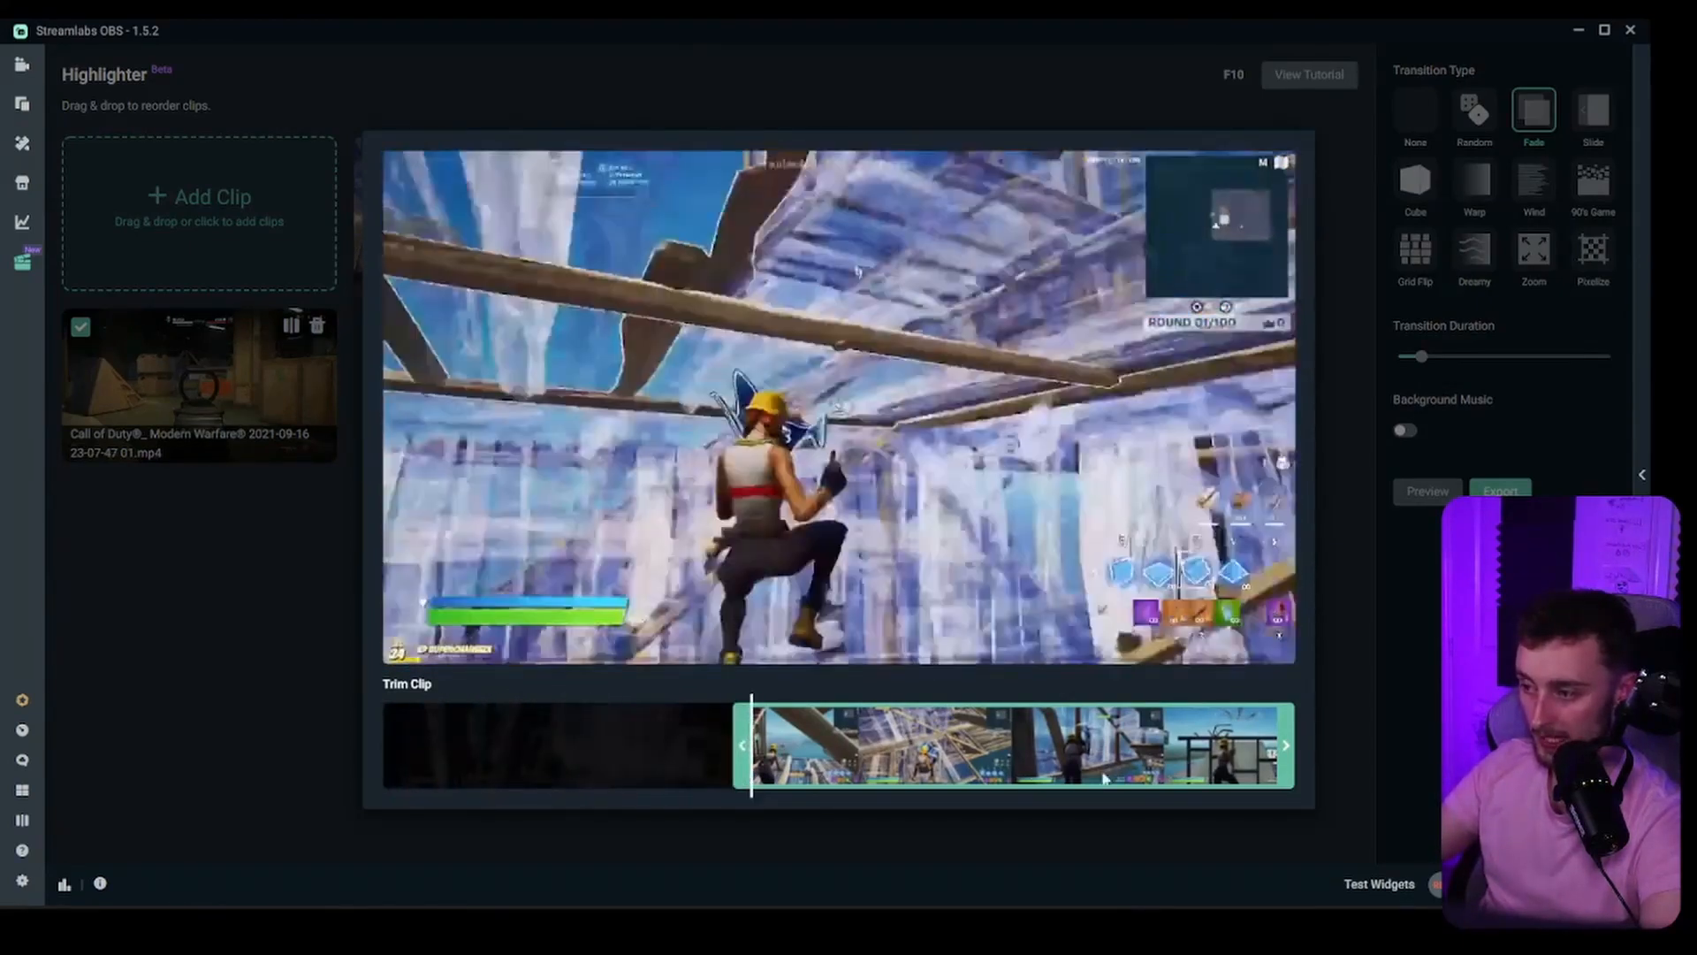
drag(1286, 746, 1140, 752)
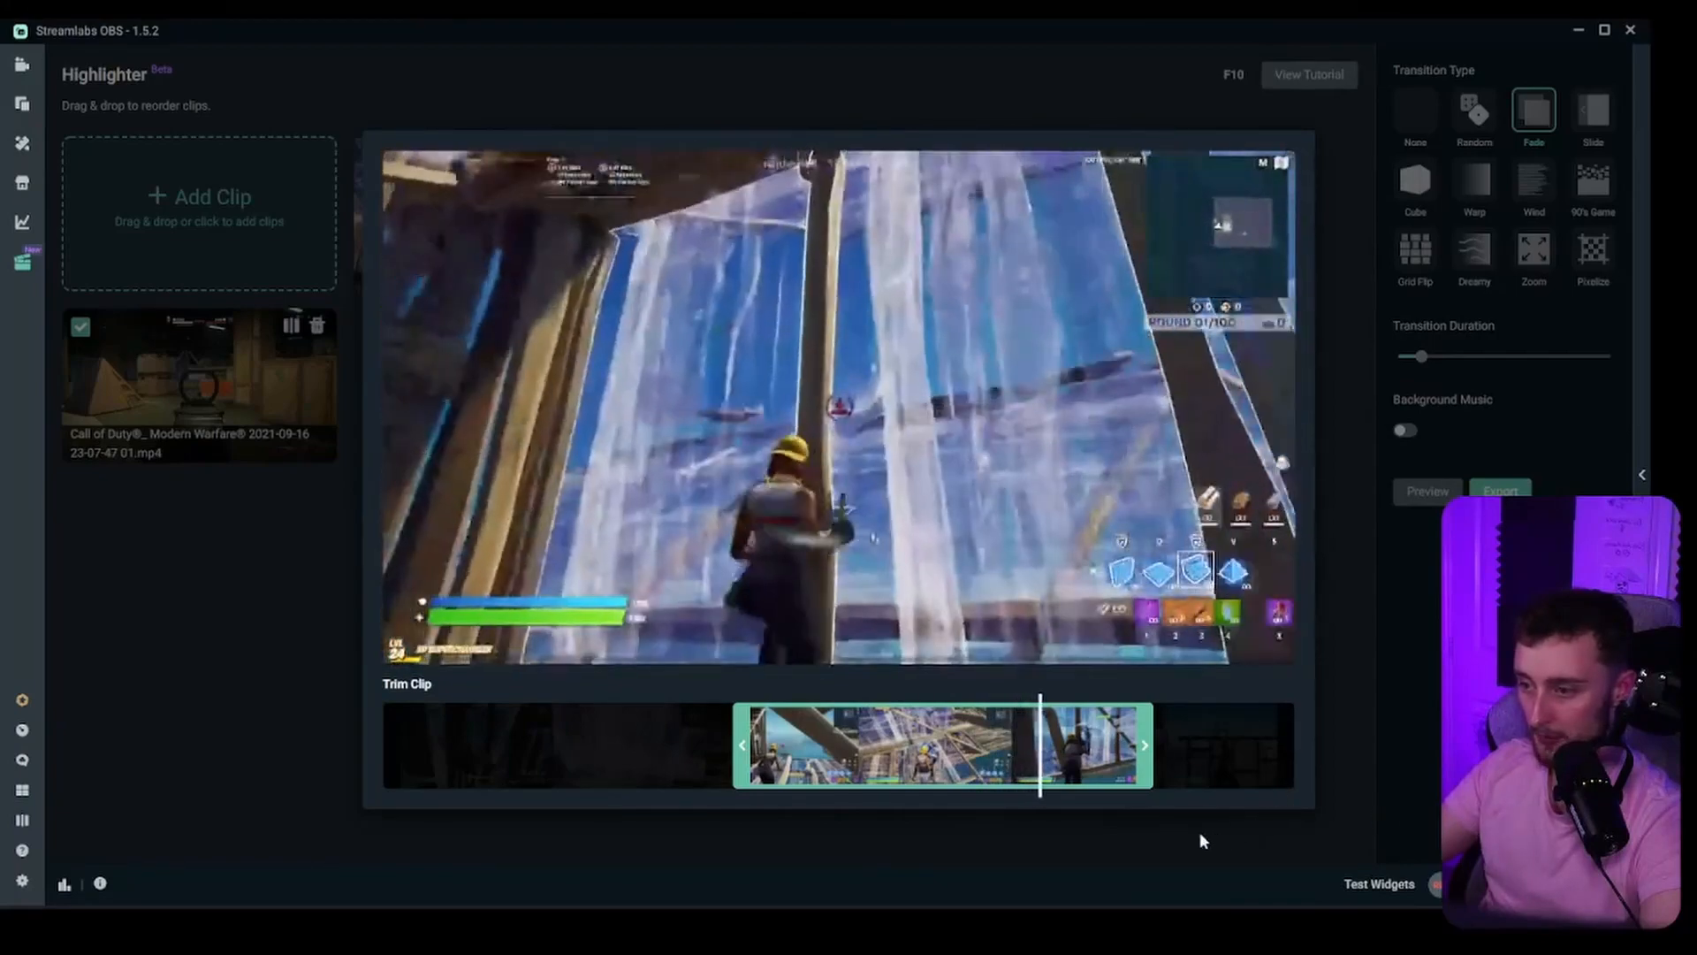
click(1200, 840)
click(852, 211)
drag(385, 747, 951, 747)
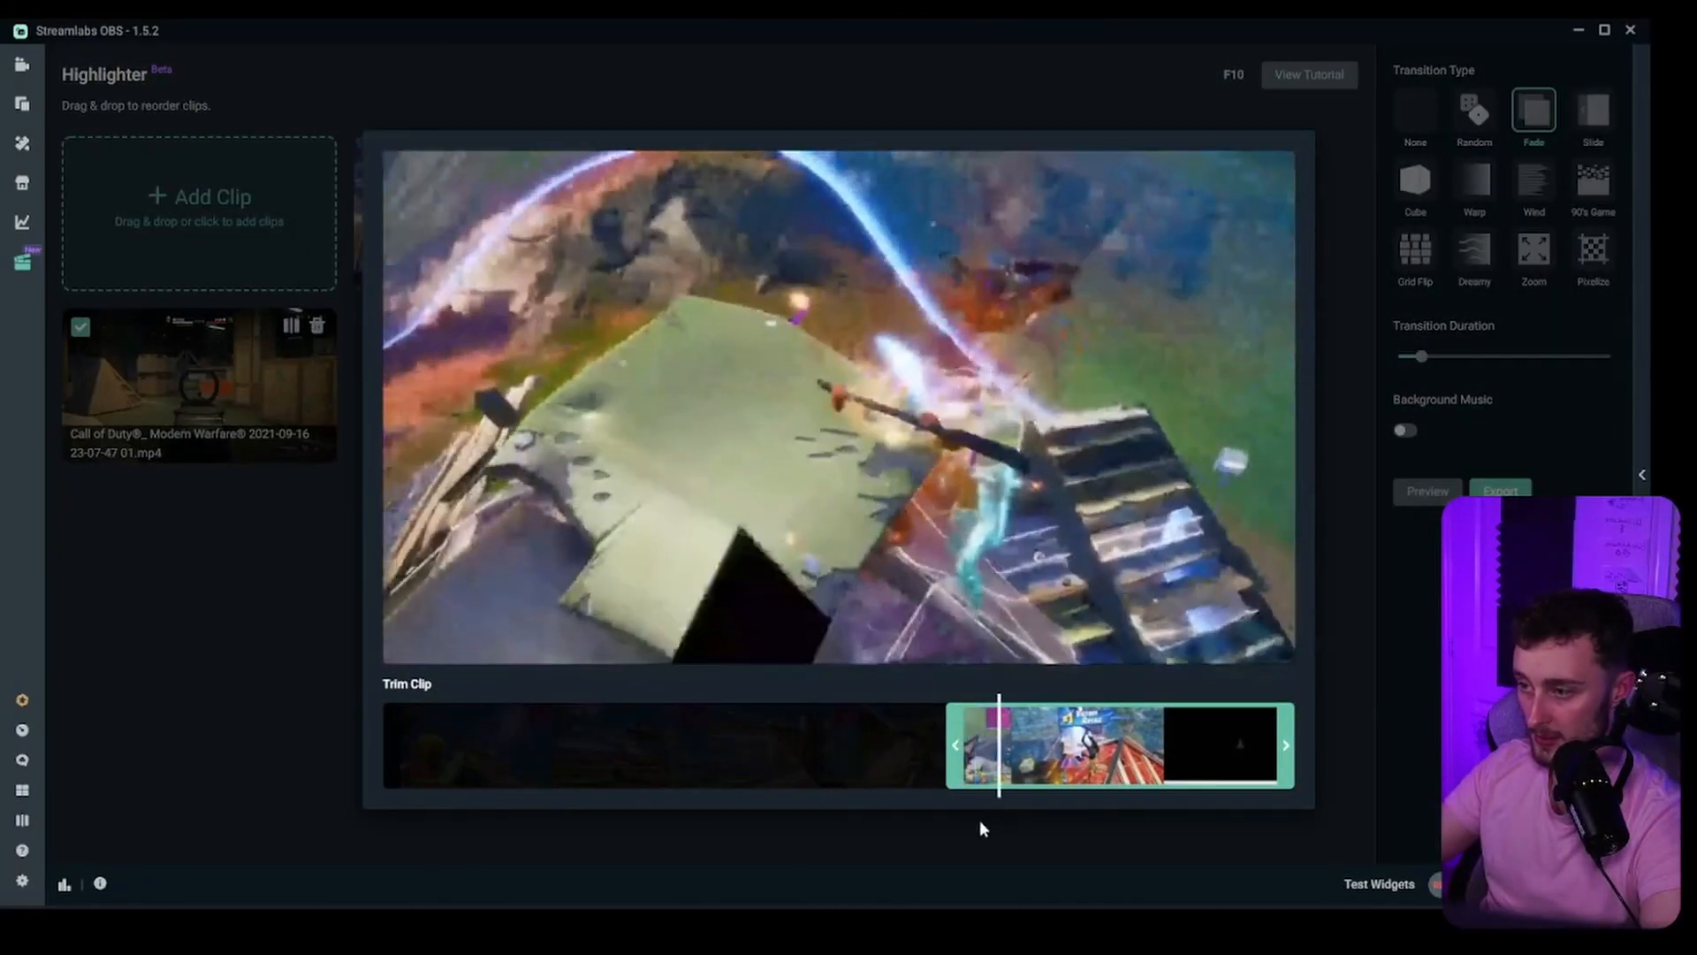
click(979, 819)
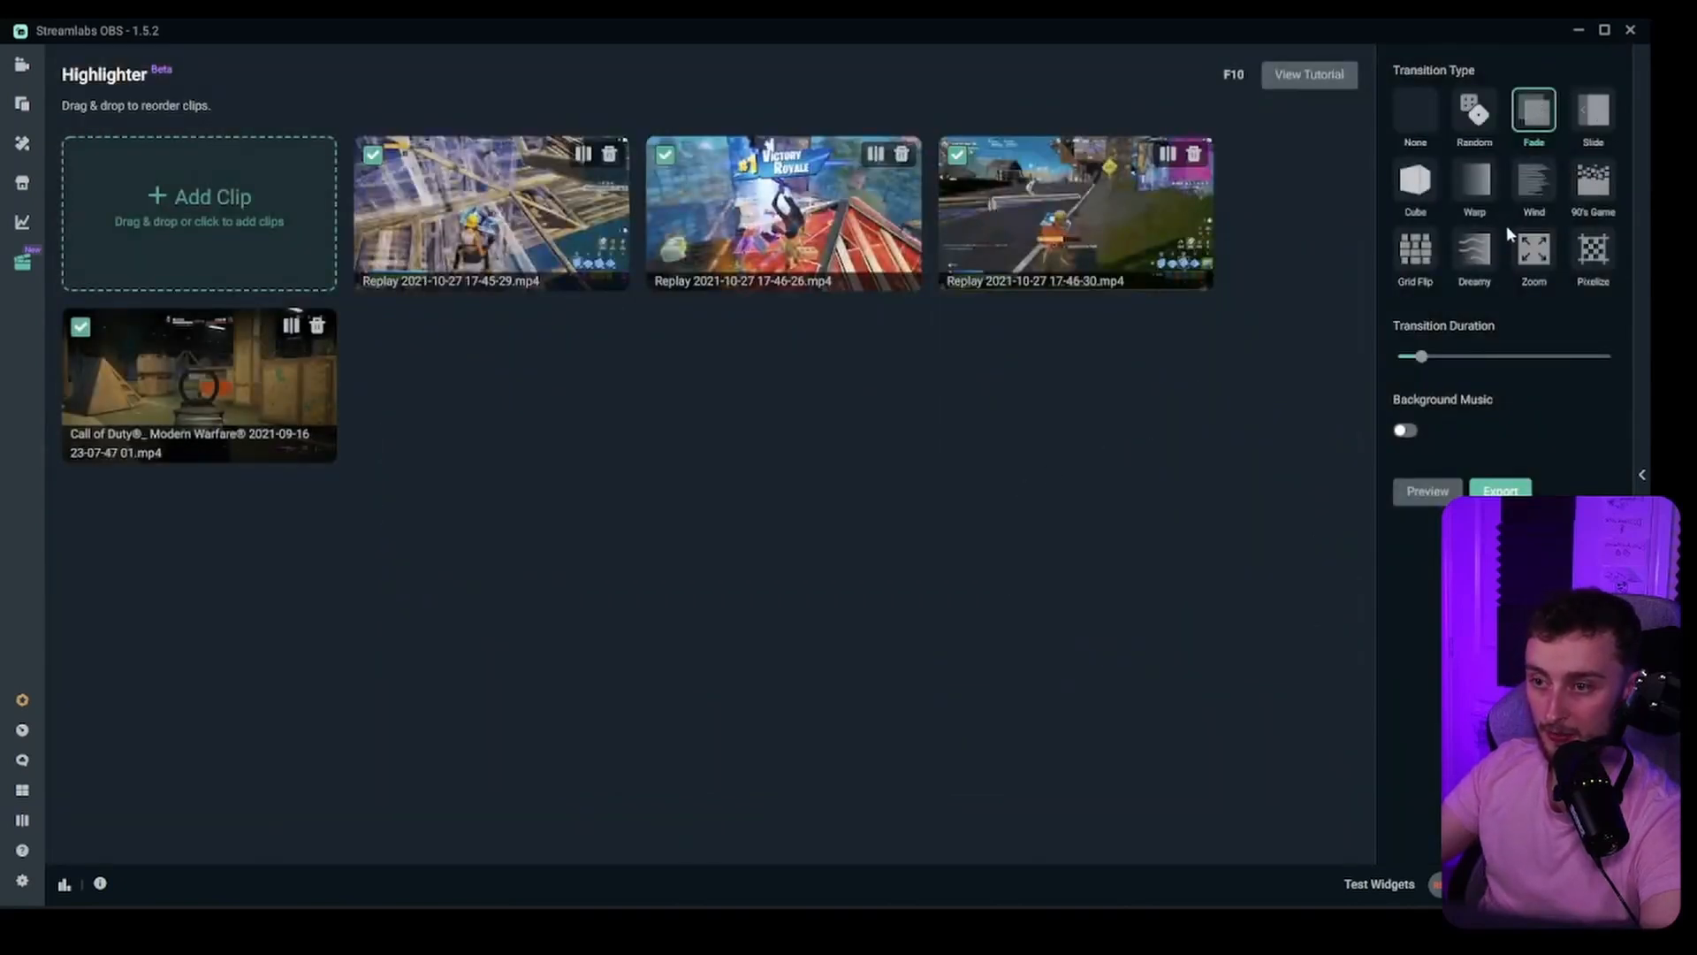
Set the highlight video's transition type to Zoom and enable background music.
click(1536, 268)
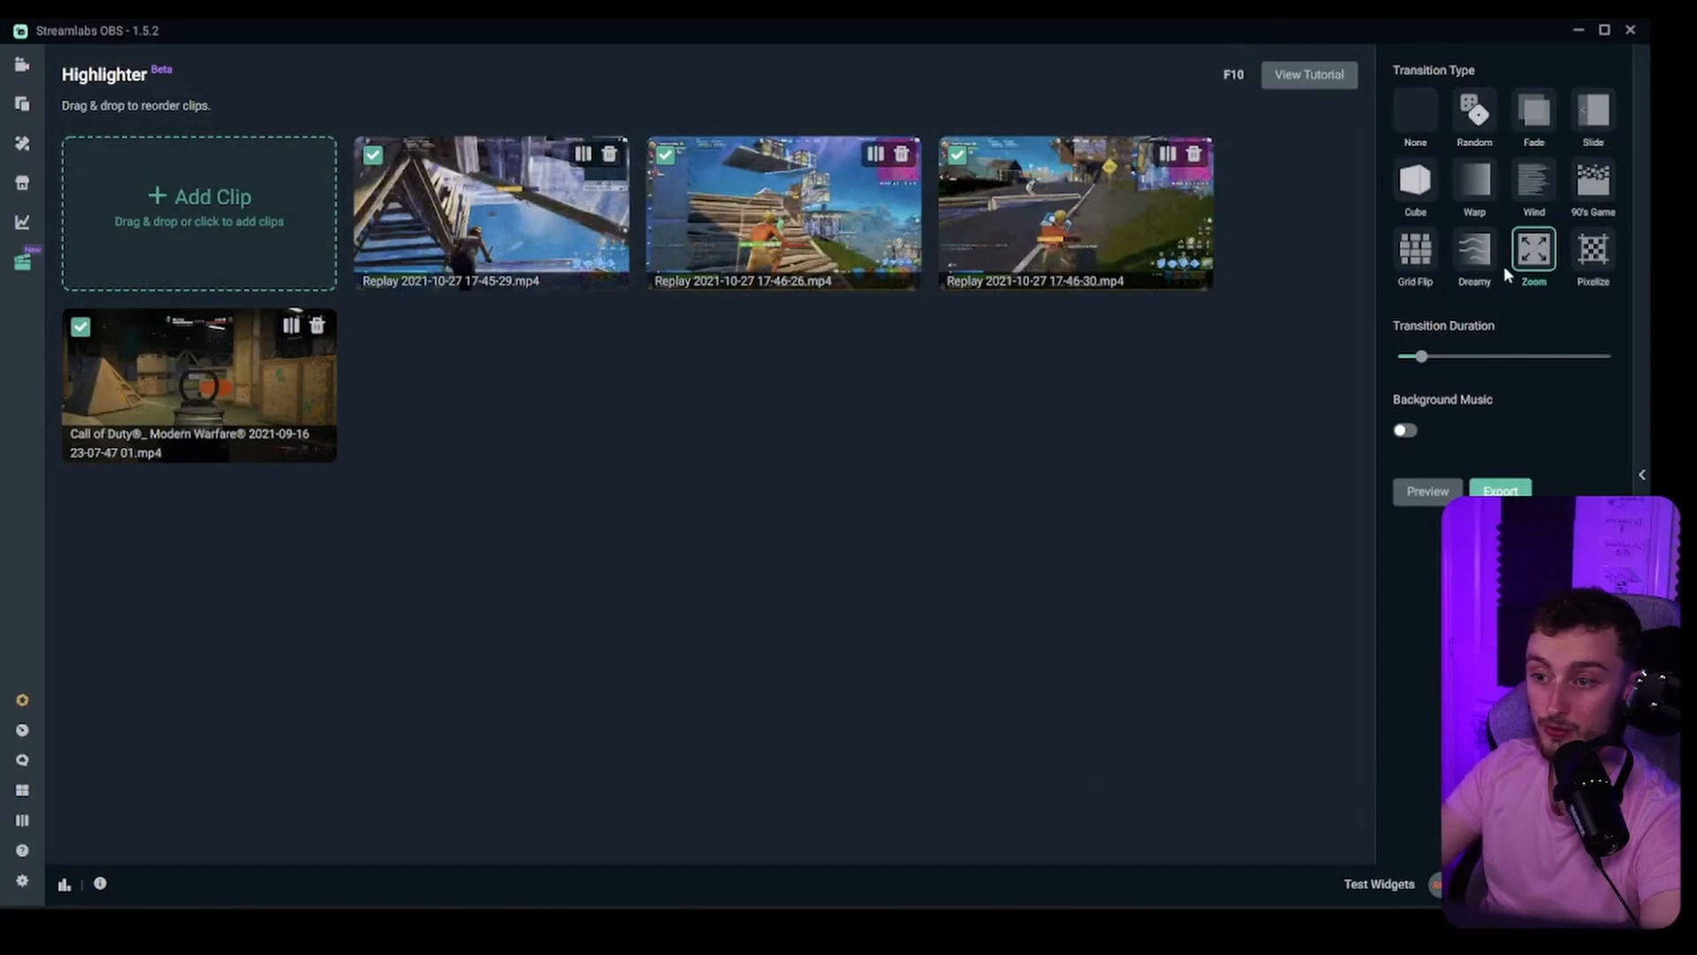
mouse_move(1425, 355)
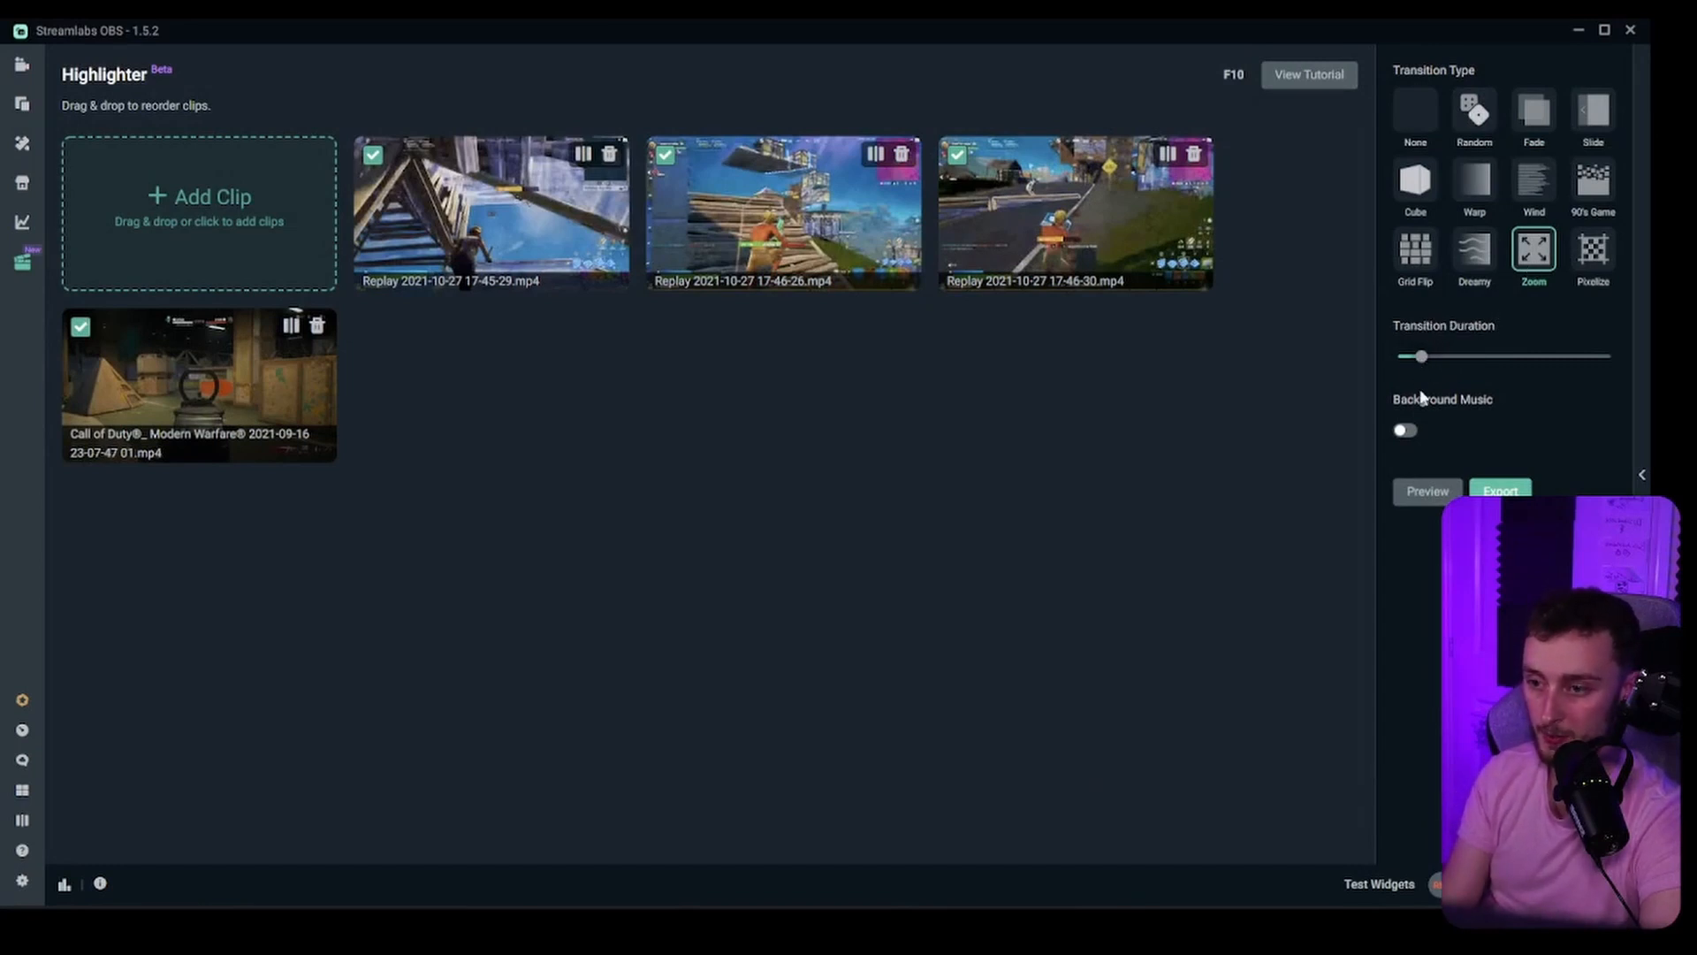
click(1403, 433)
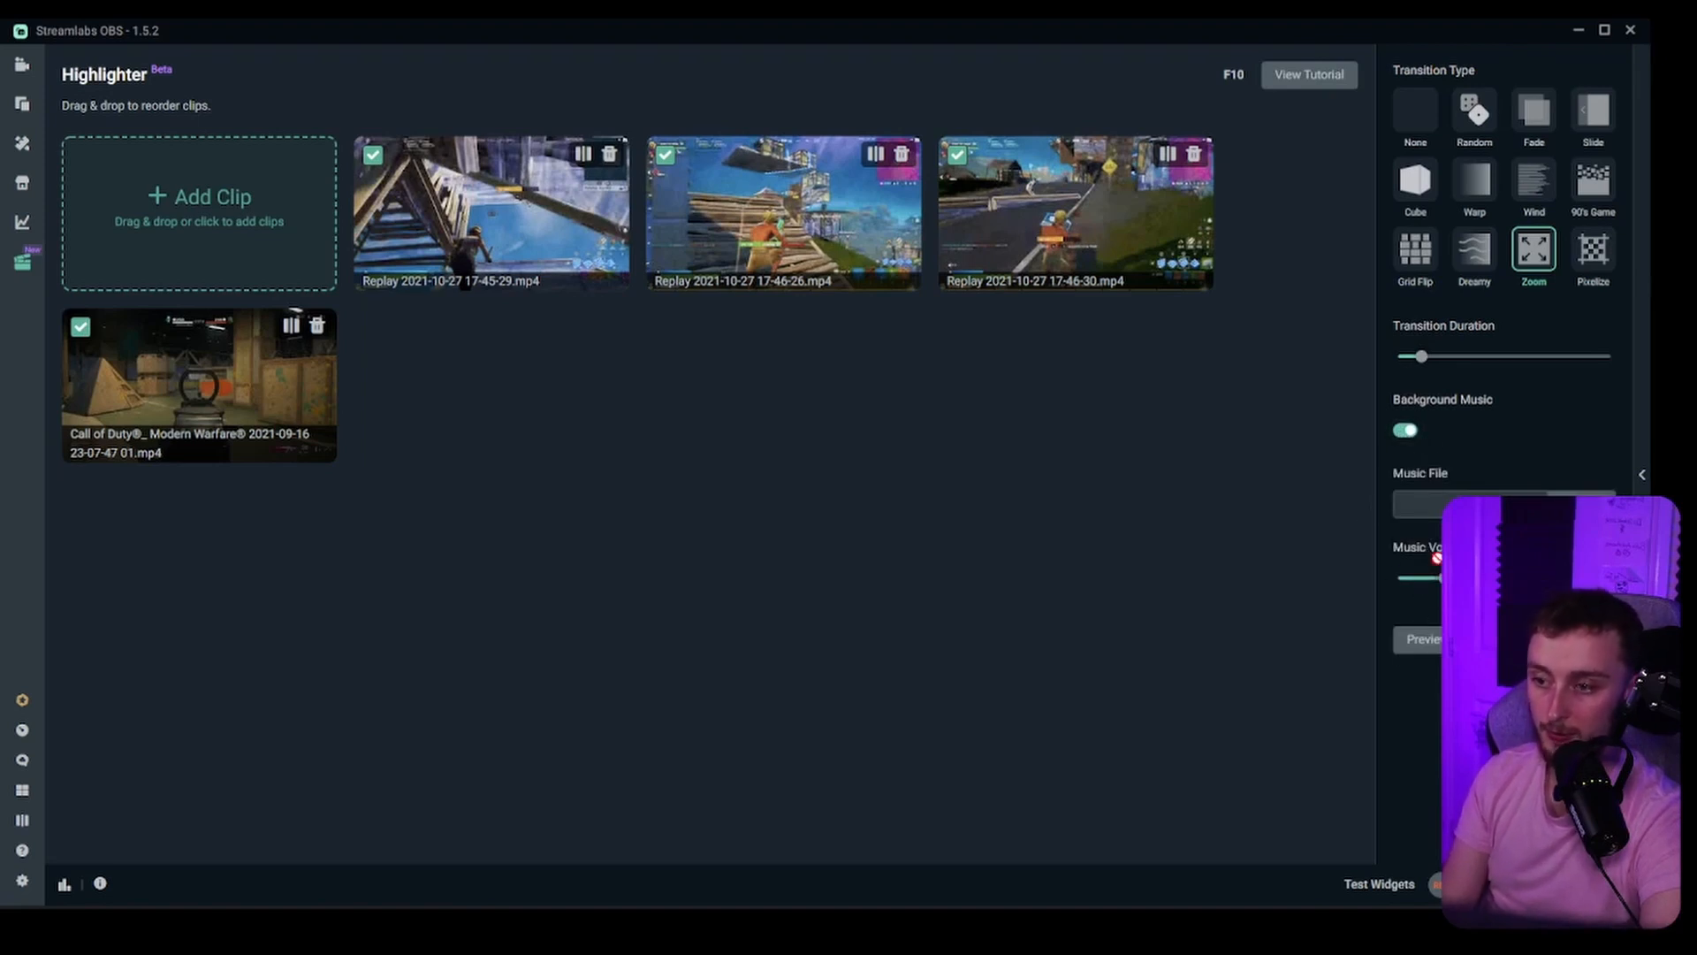
Preview the rendered highlight video, and open the export options to check name, location, resolution, frame rate and file size.
click(1437, 639)
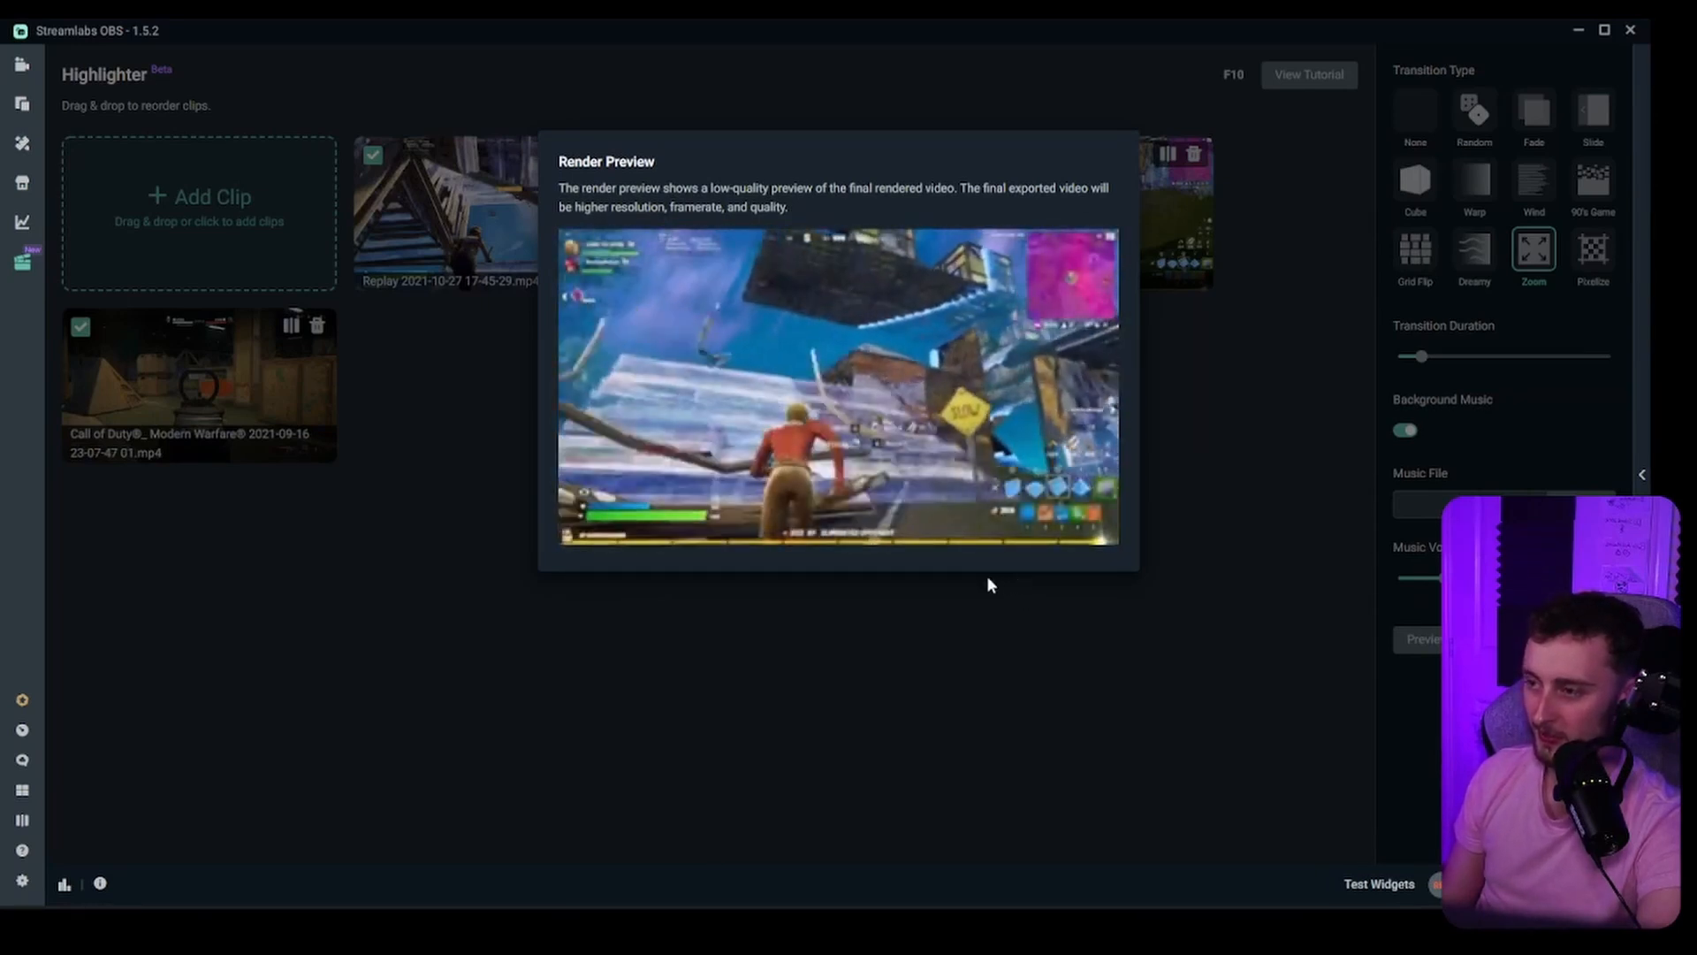
click(582, 503)
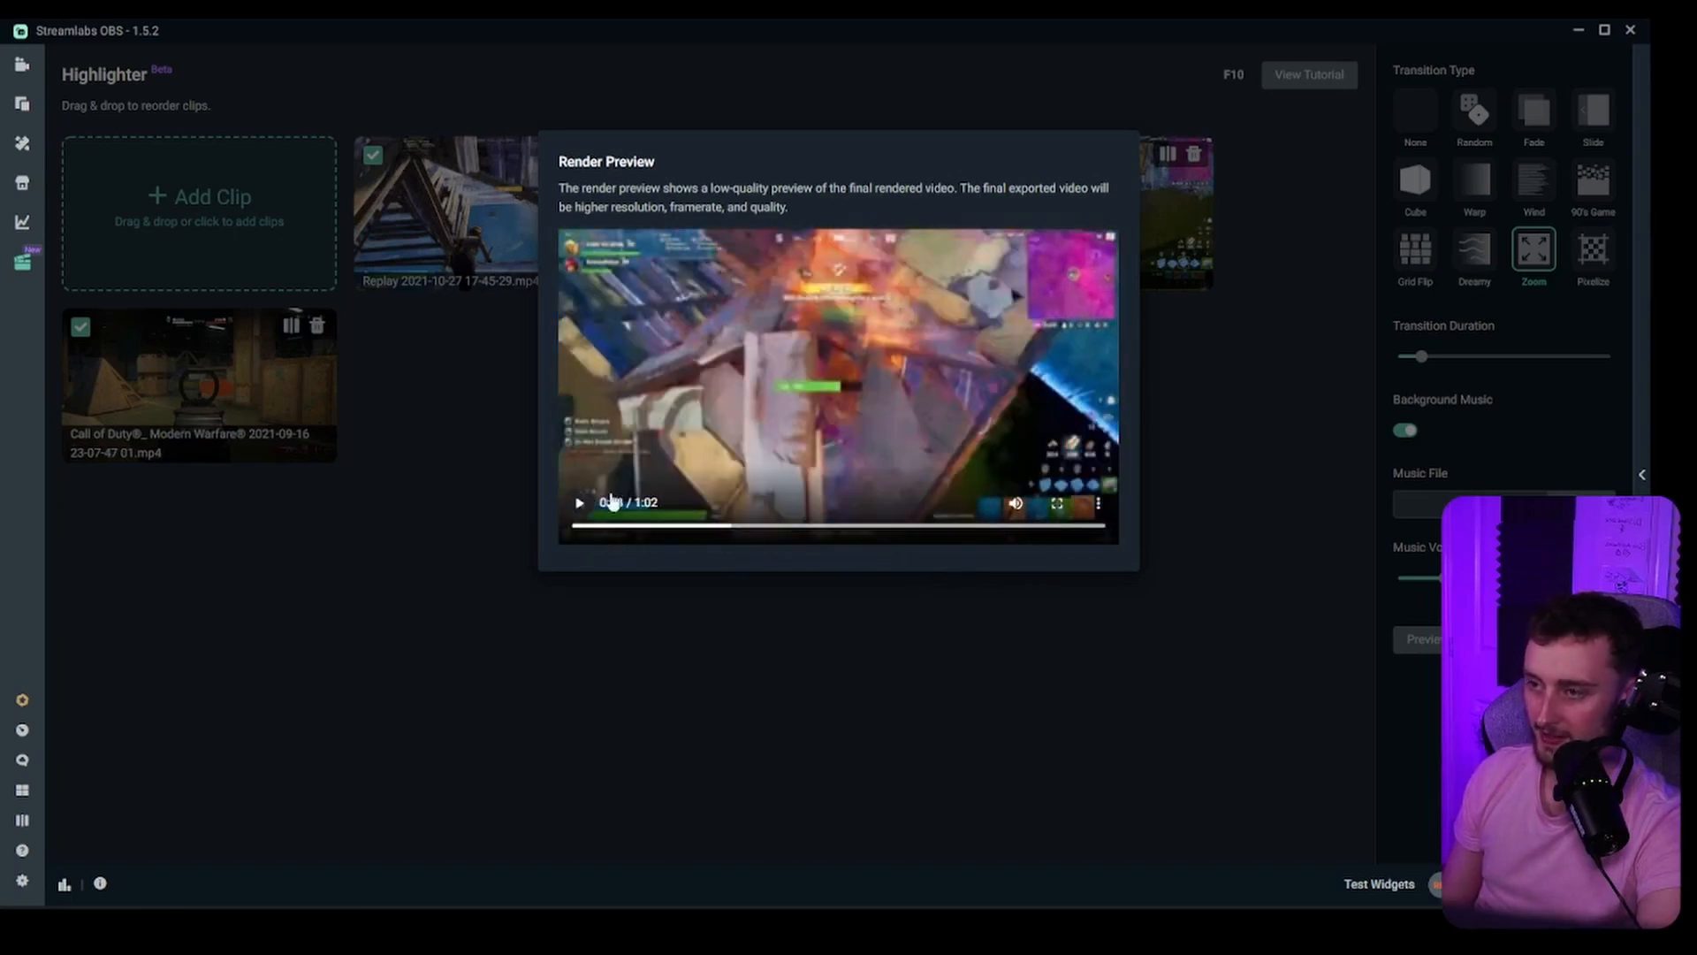
click(1254, 362)
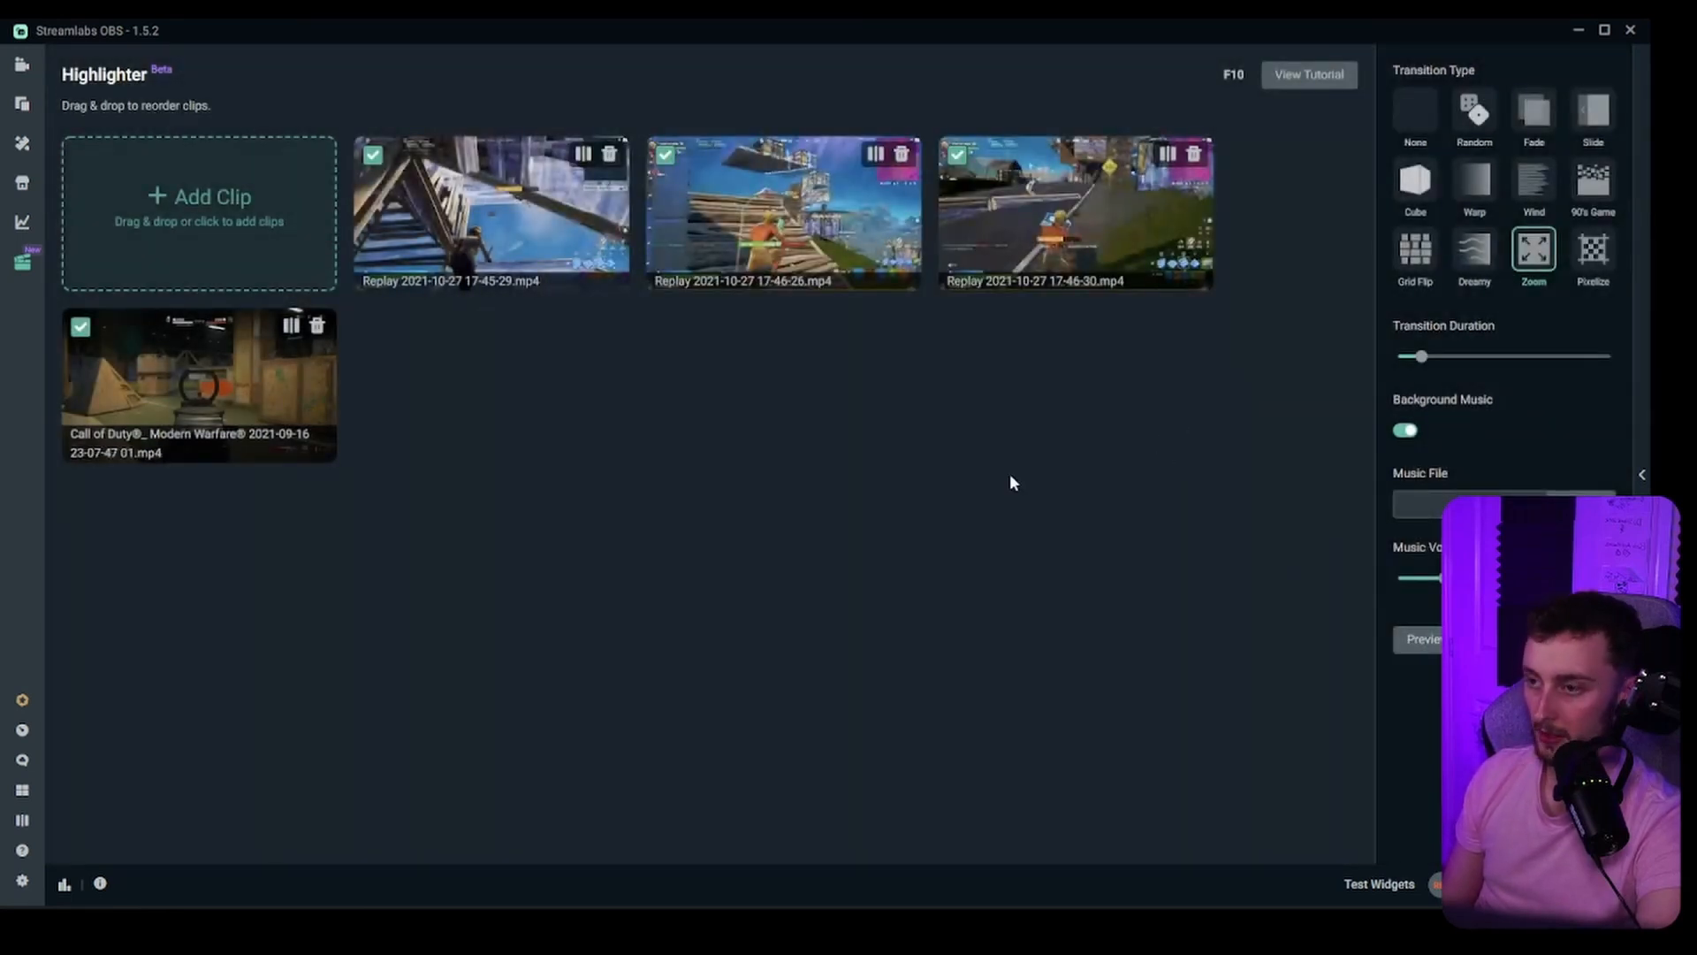
click(1504, 639)
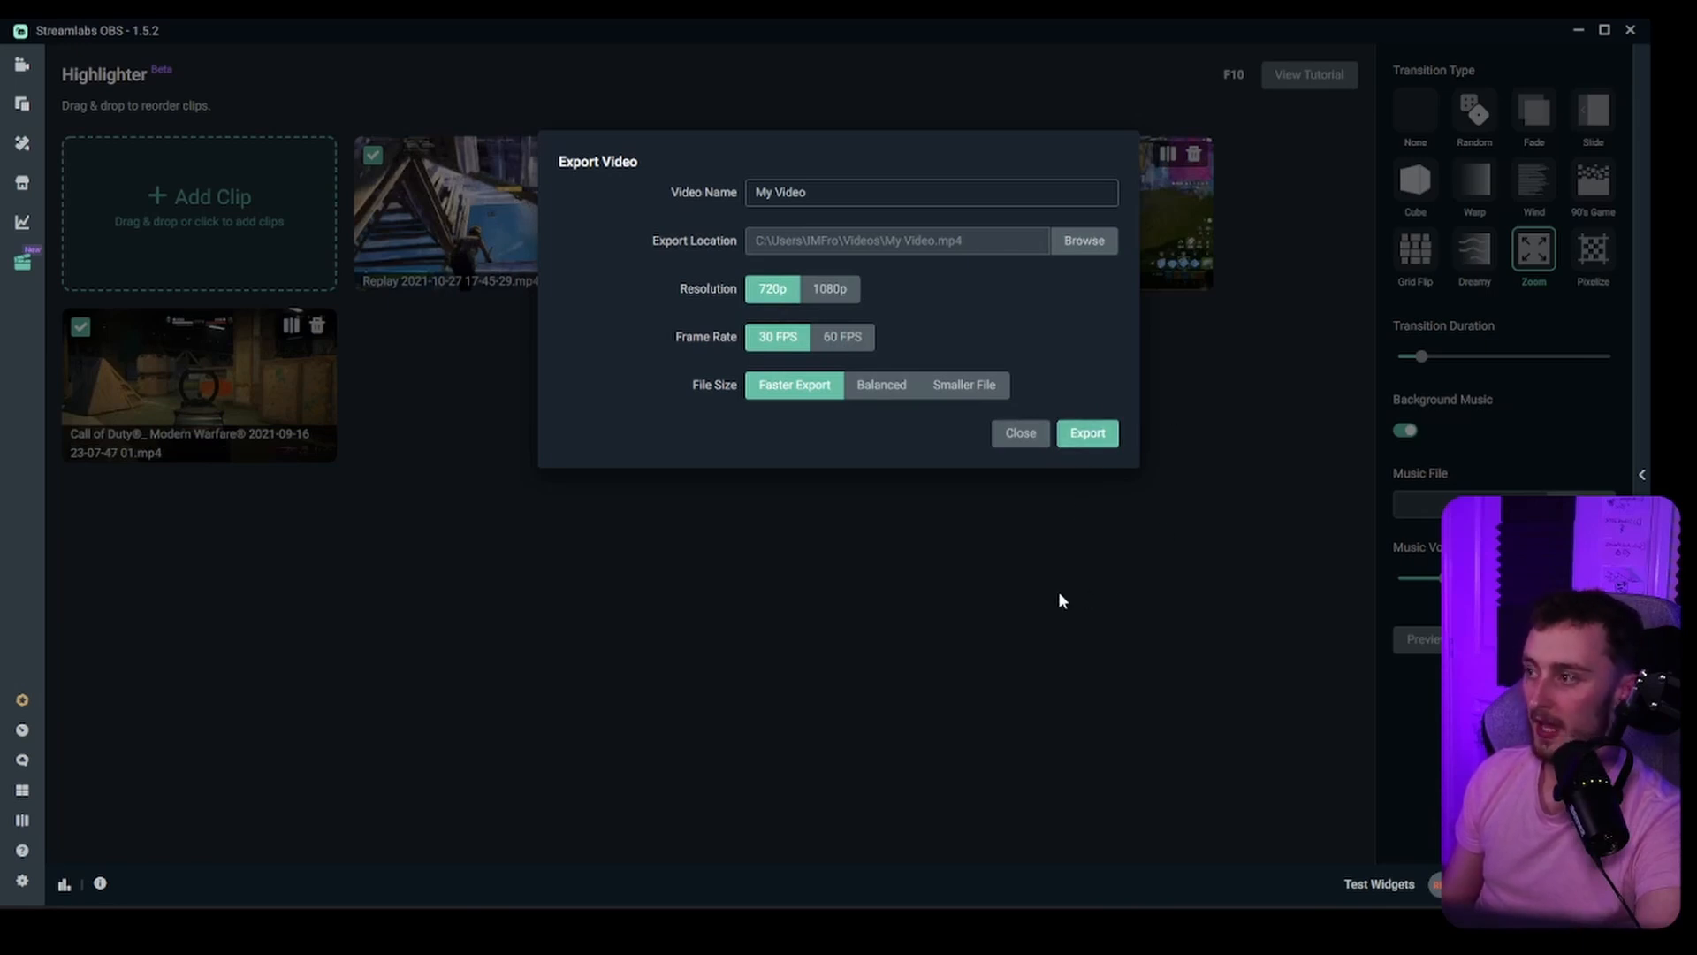
click(1036, 595)
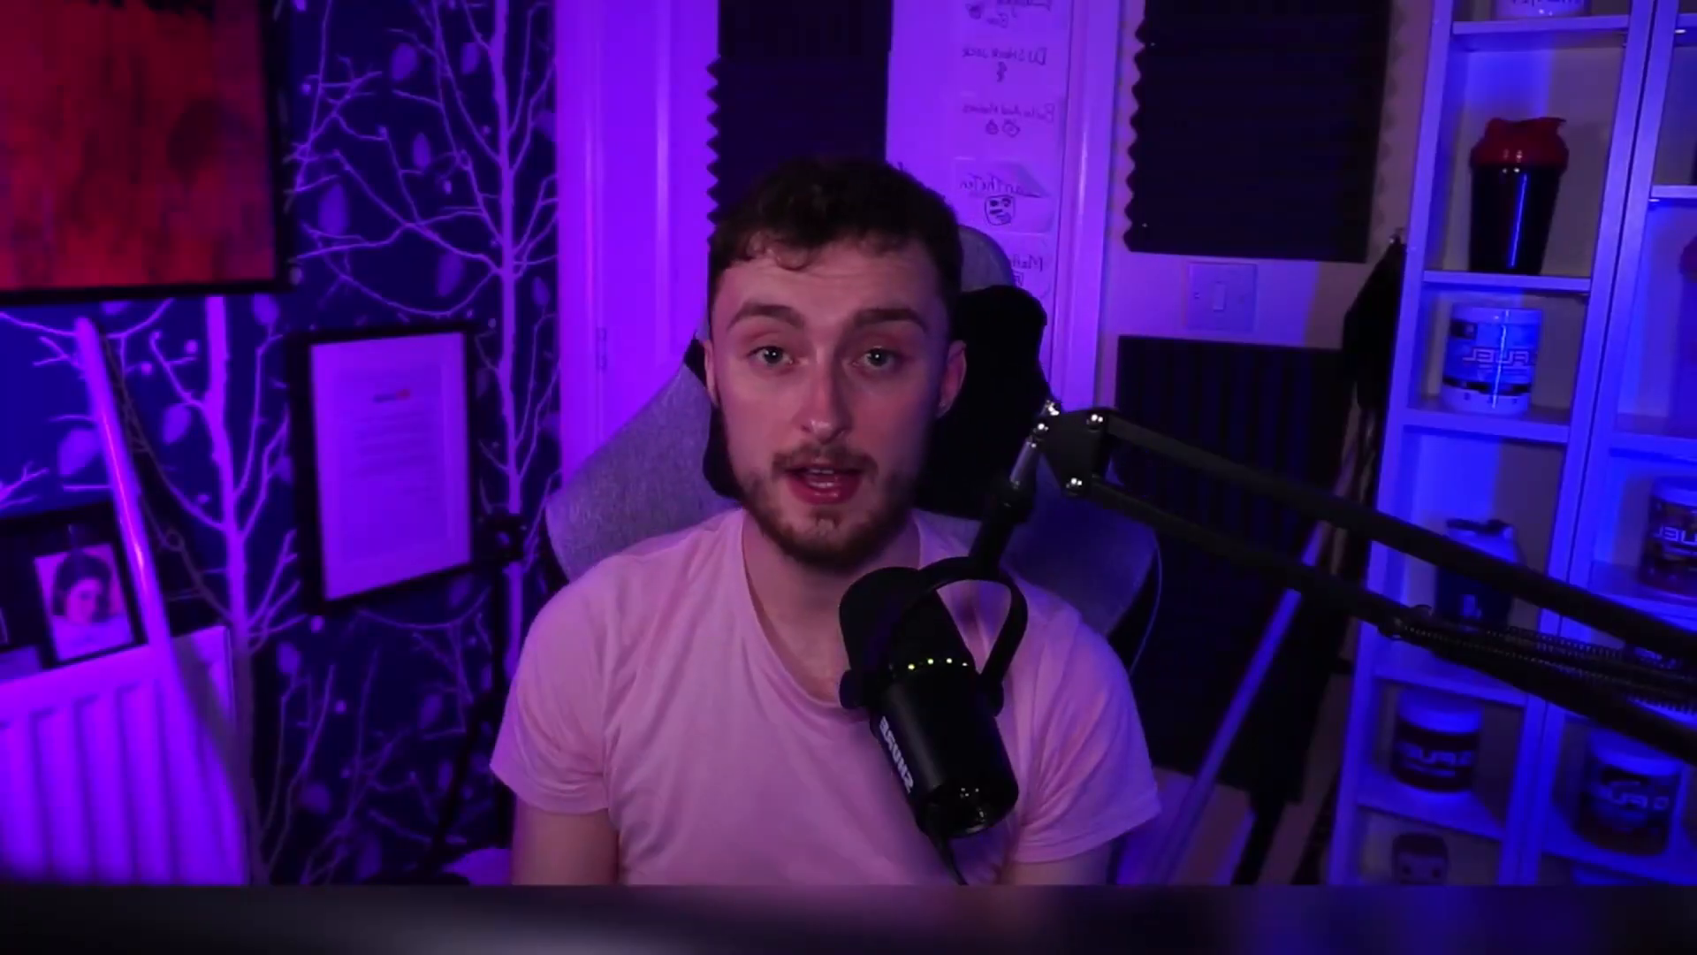